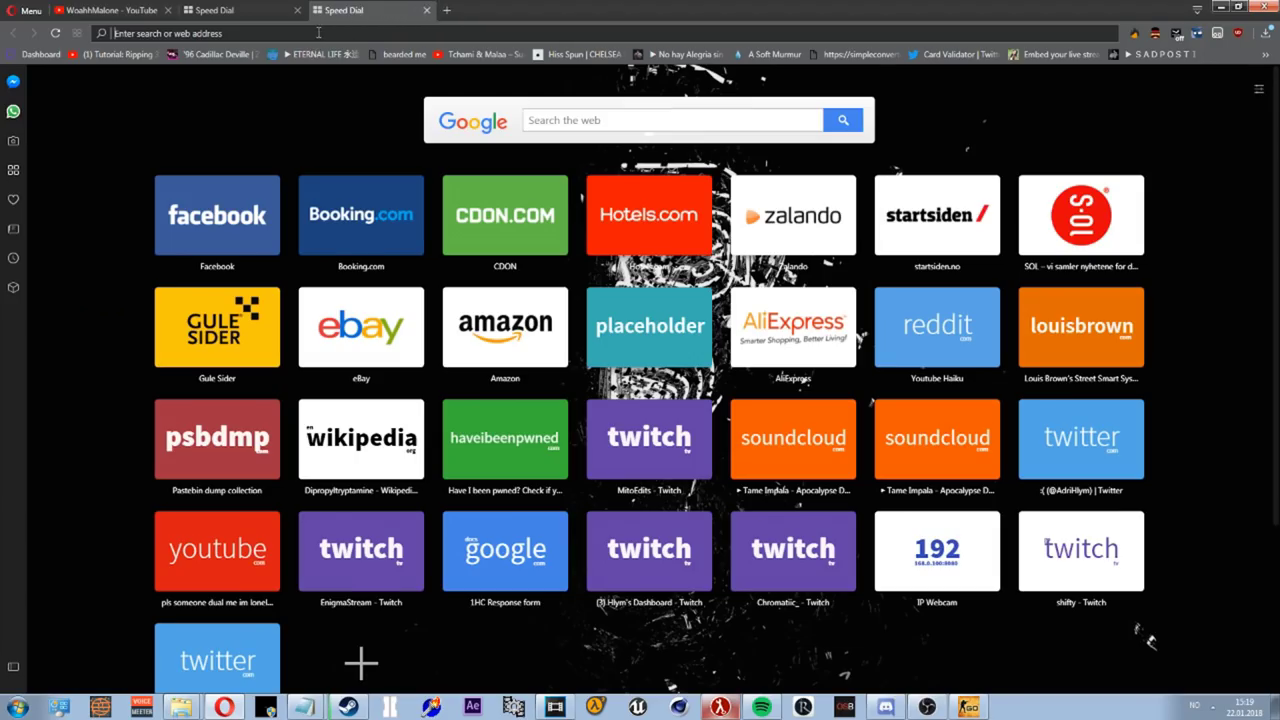
text(https://github.com/advancedfx/advancedfx/releases/tag/v2.45.2)
key(Return)
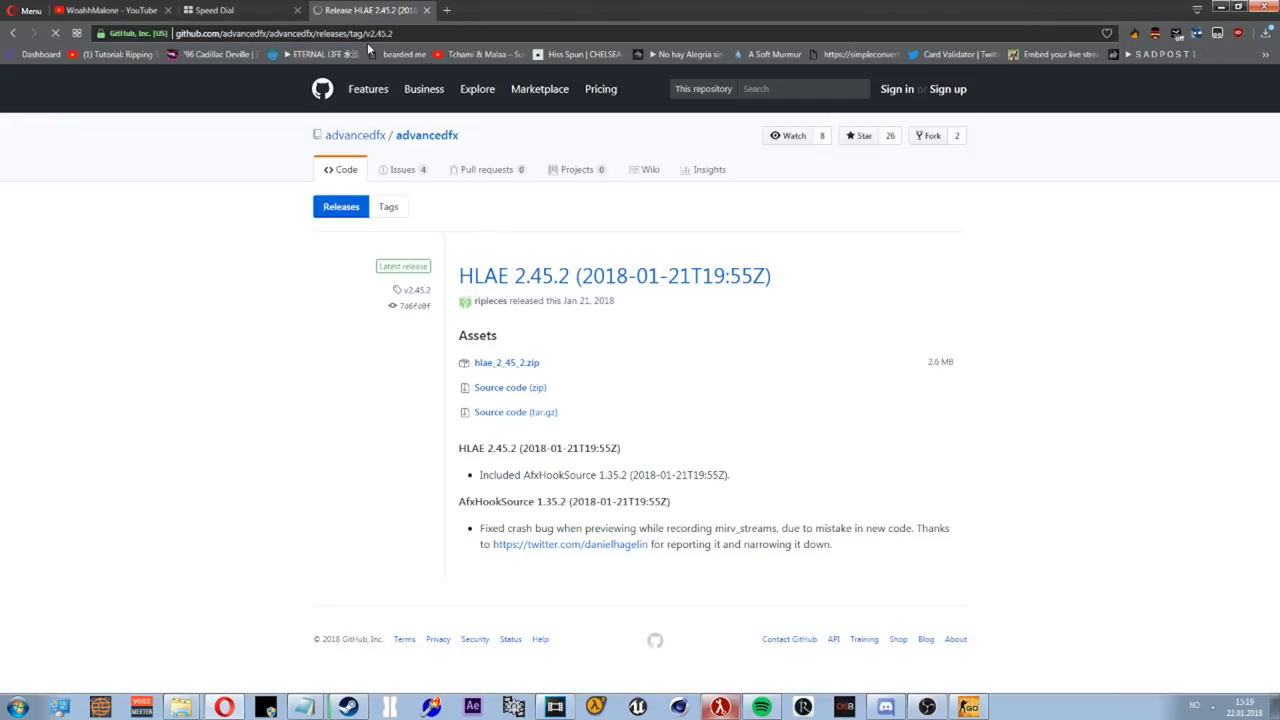
drag(457, 276, 700, 291)
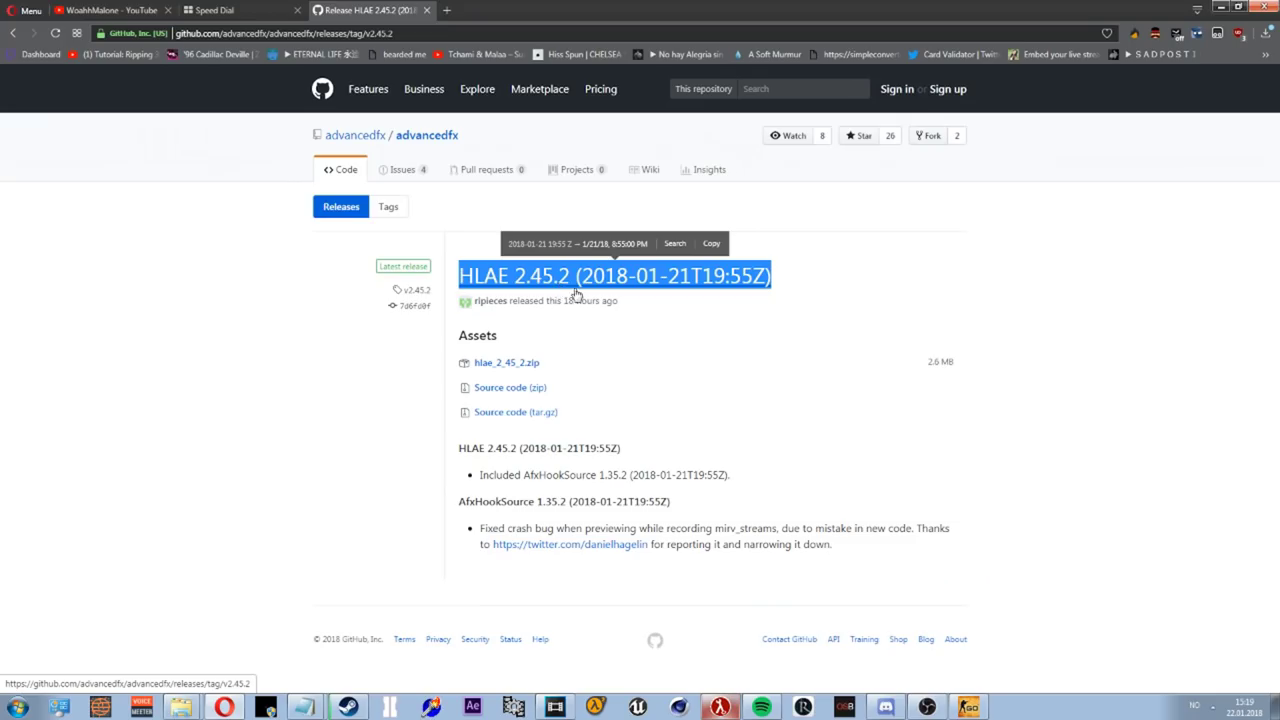
Download hlae_2_45_2.zip from the release assets and save it under its suggested name.
click(516, 368)
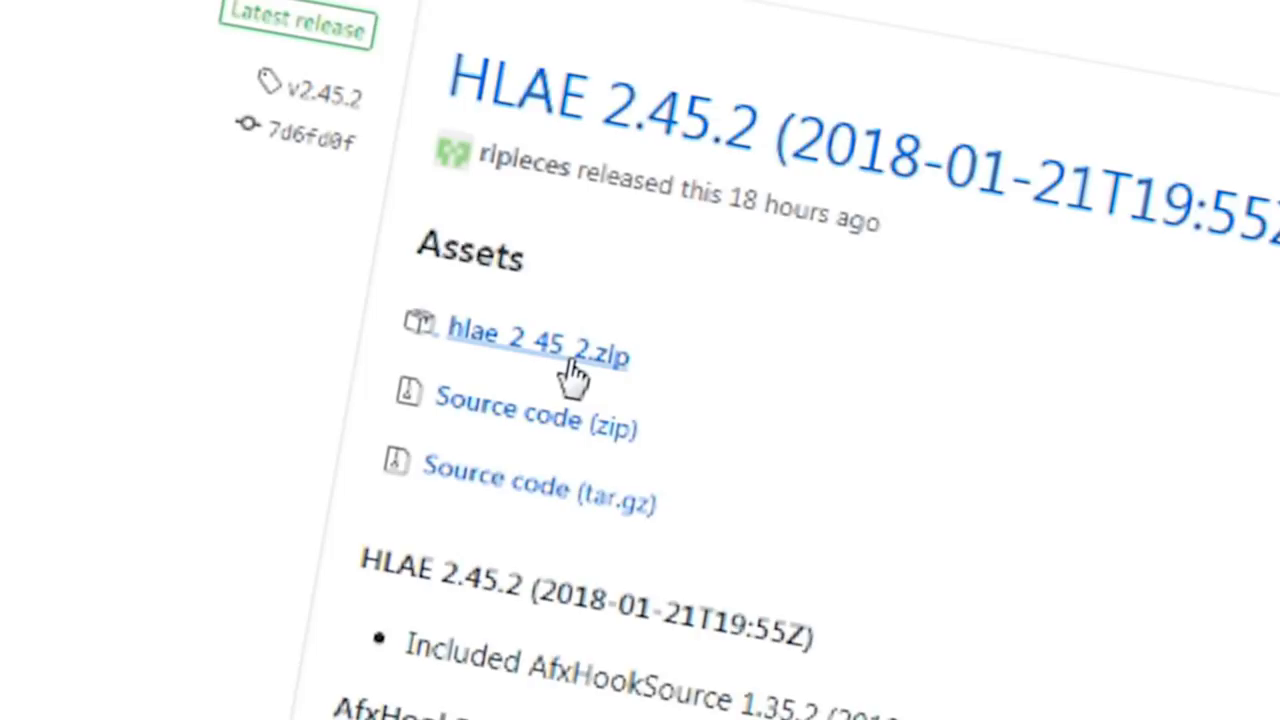
click(600, 352)
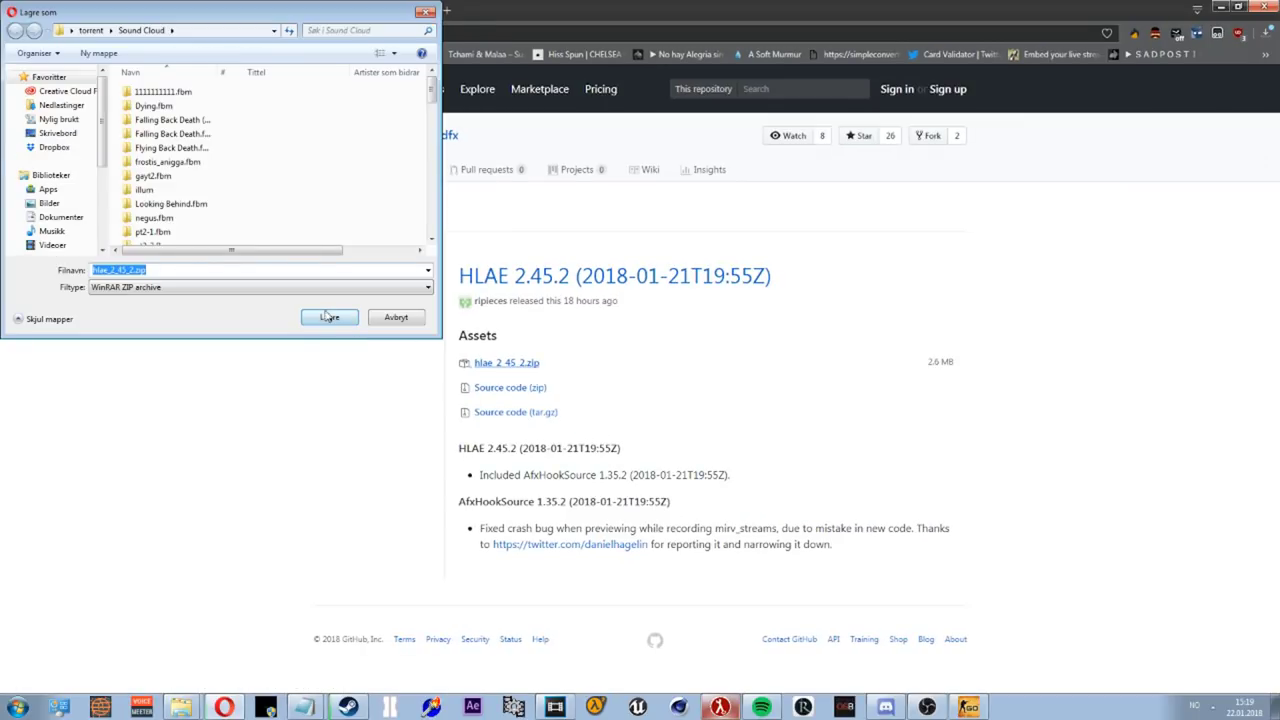
click(329, 317)
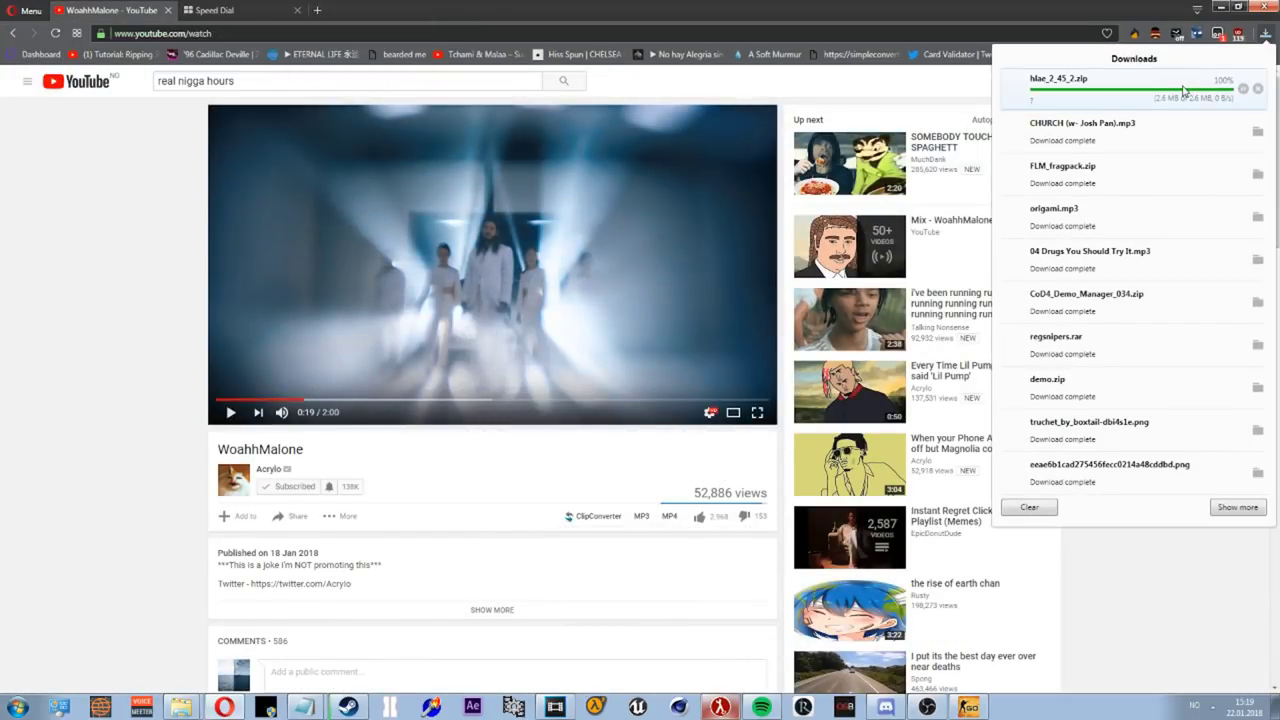
Open the downloaded archive and create a new folder named HLAE inside the Editing\HLAE folder.
click(1136, 91)
right_click(952, 400)
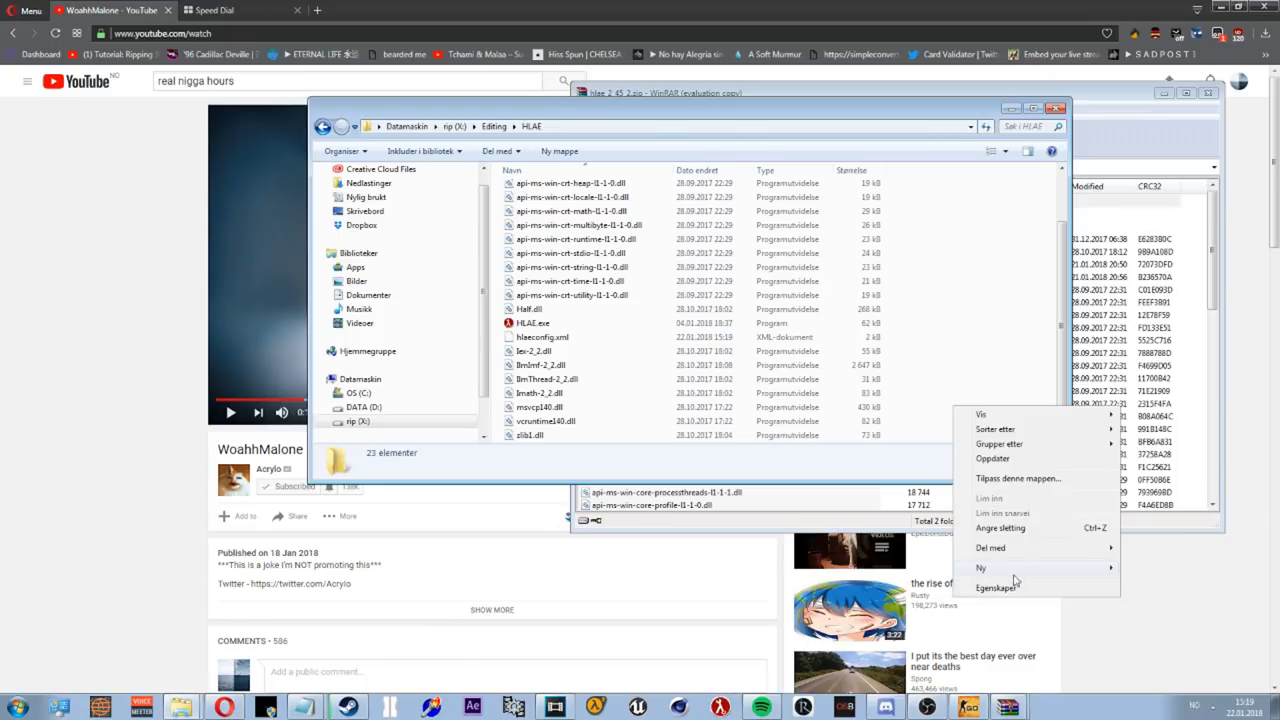
click(840, 402)
text(GLAE)
key(Return)
click(550, 171)
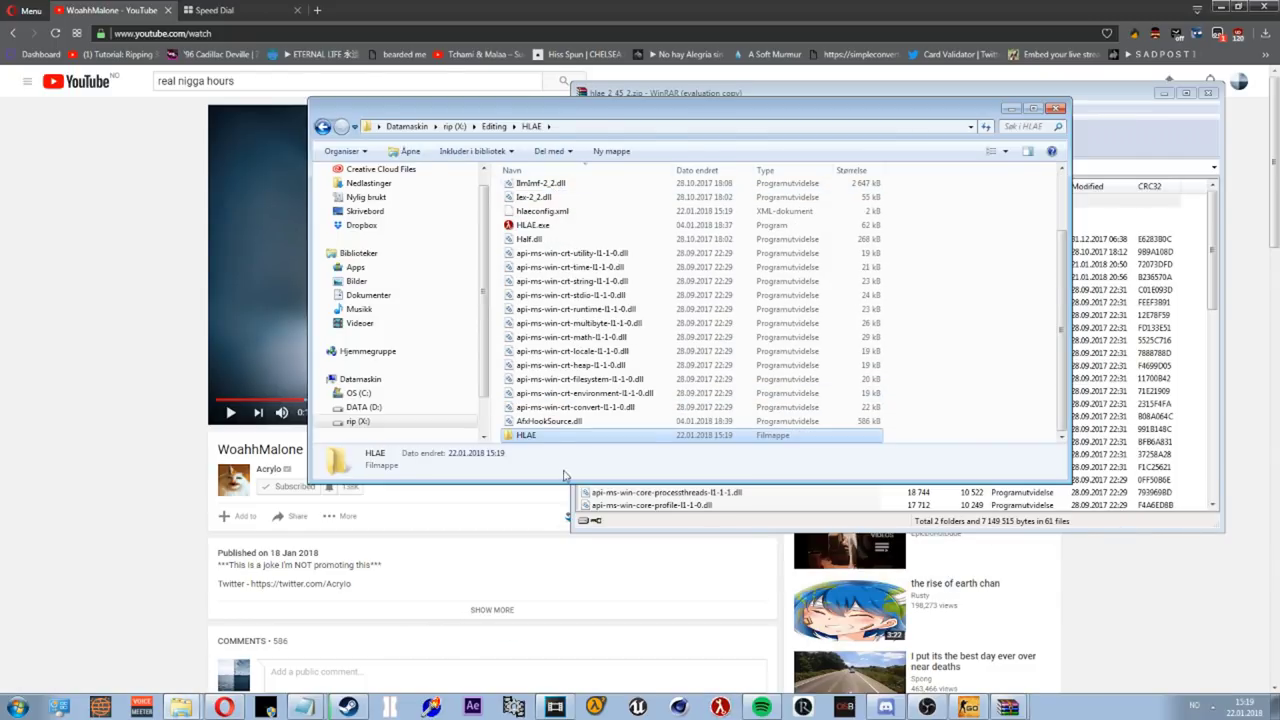
Extract all contents of hlae_2_45_2.zip into the new HLAE folder.
double_click(537, 437)
click(1181, 354)
click(969, 313)
key(ctrl+a)
drag(716, 389, 544, 383)
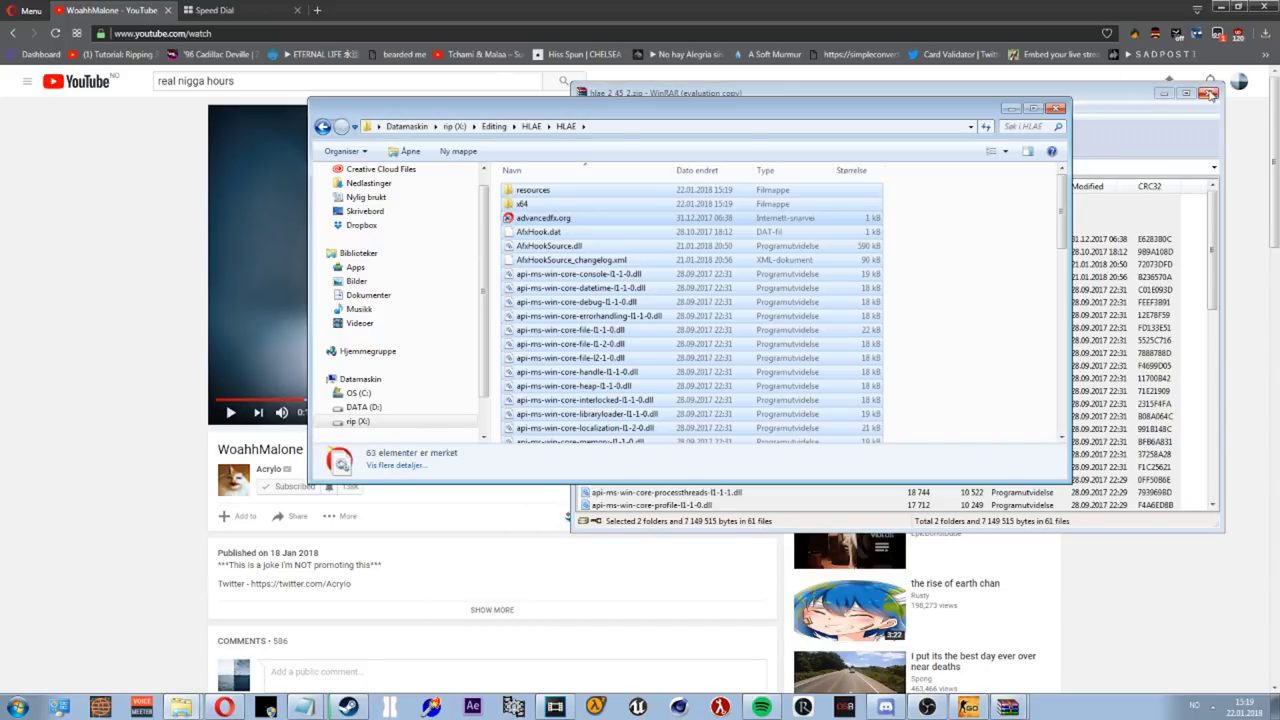
click(900, 330)
Run HLAE.exe from the extracted files and agree to automatic update checks.
scroll(808, 343, down, 11)
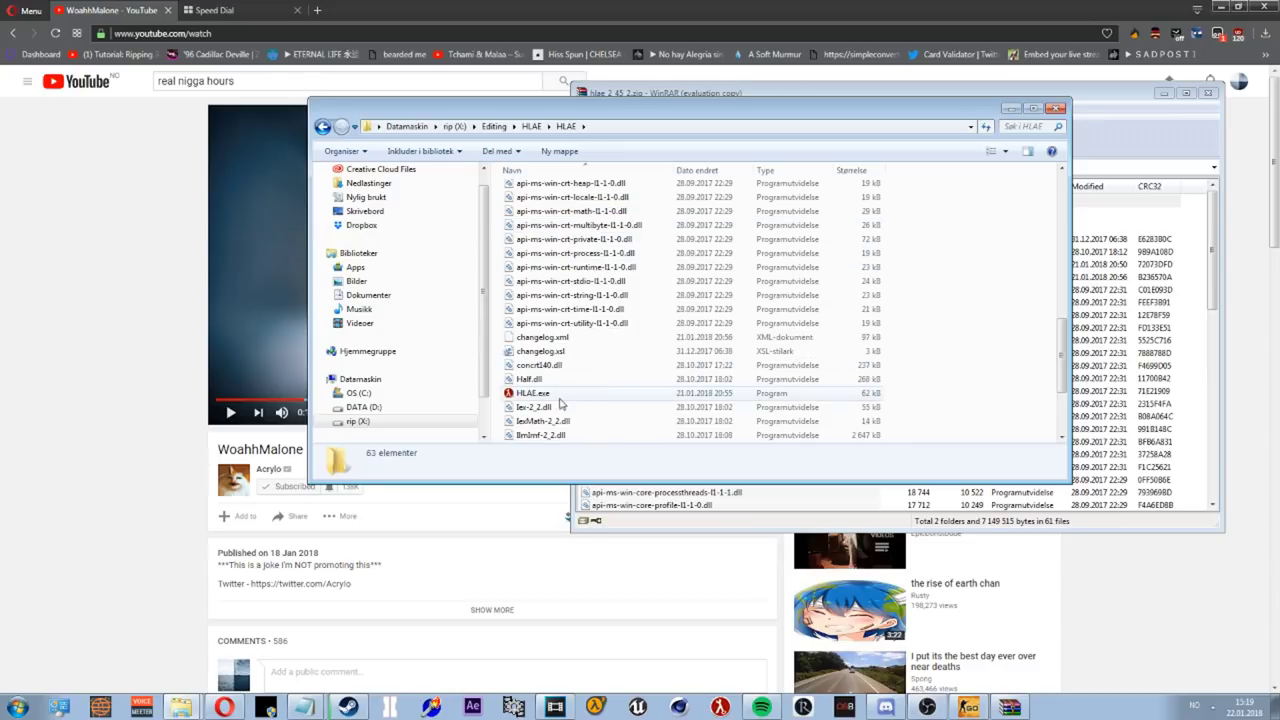
scroll(562, 380, down, 2)
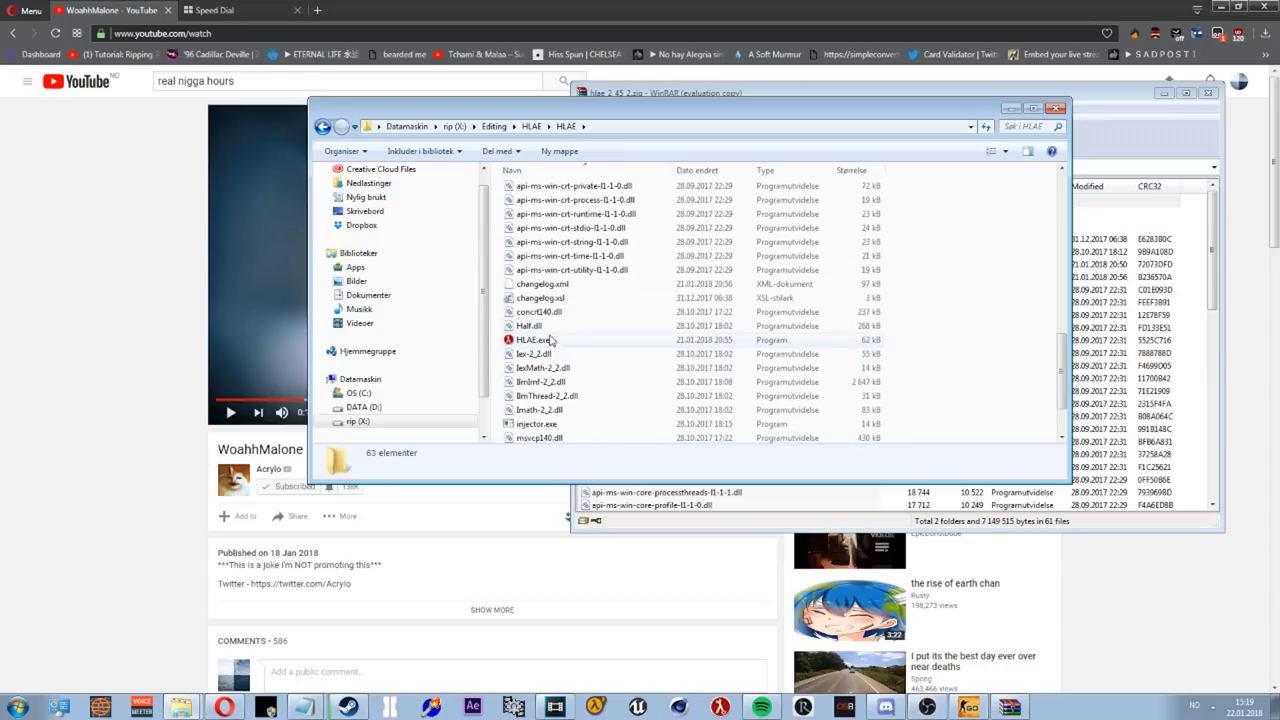
double_click(548, 341)
click(679, 366)
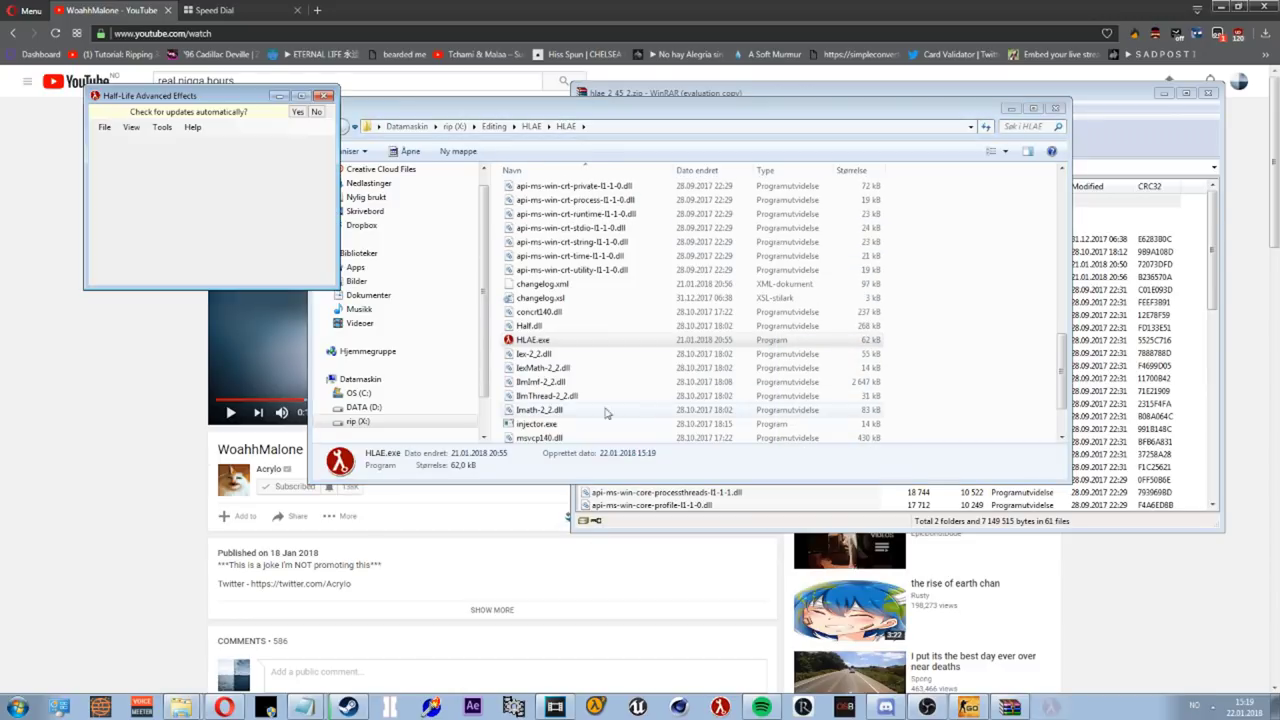
click(297, 112)
Open the CS:GO launch settings, add the -noborder command line option and set the resolution to 1600 x 900.
click(104, 111)
click(130, 124)
drag(226, 116, 656, 118)
click(620, 298)
text(-noborder)
text(1)
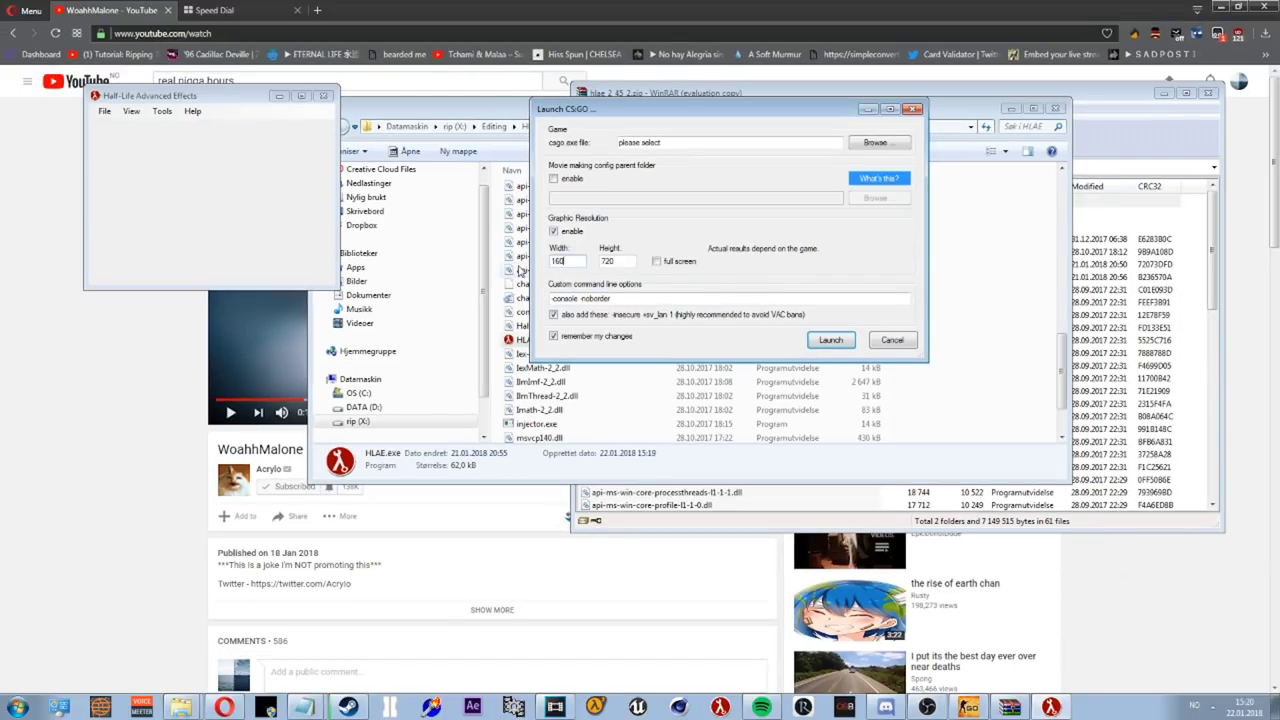
Enable the movie making config parent folder and select csgo.exe from the Counter-Strike Global Offensive folder as the game executable.
click(578, 179)
click(875, 143)
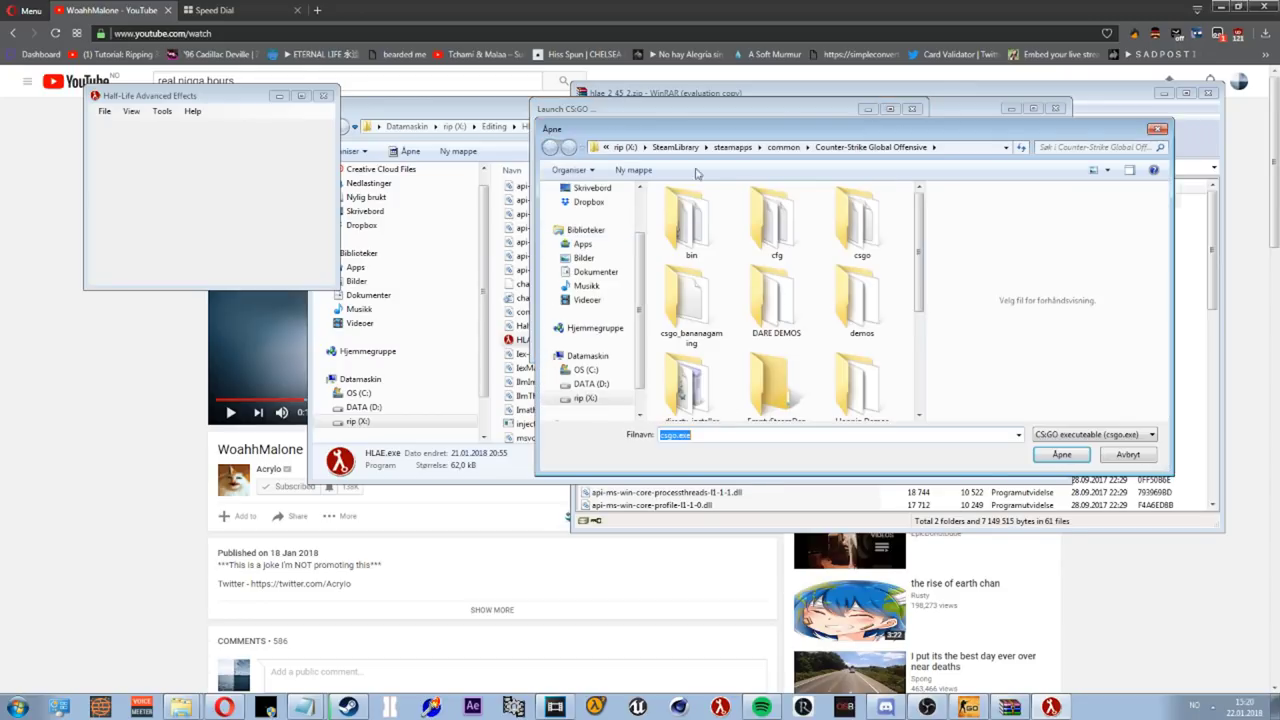
click(940, 147)
drag(940, 133, 853, 120)
scroll(720, 300, down, 4)
click(688, 368)
click(973, 442)
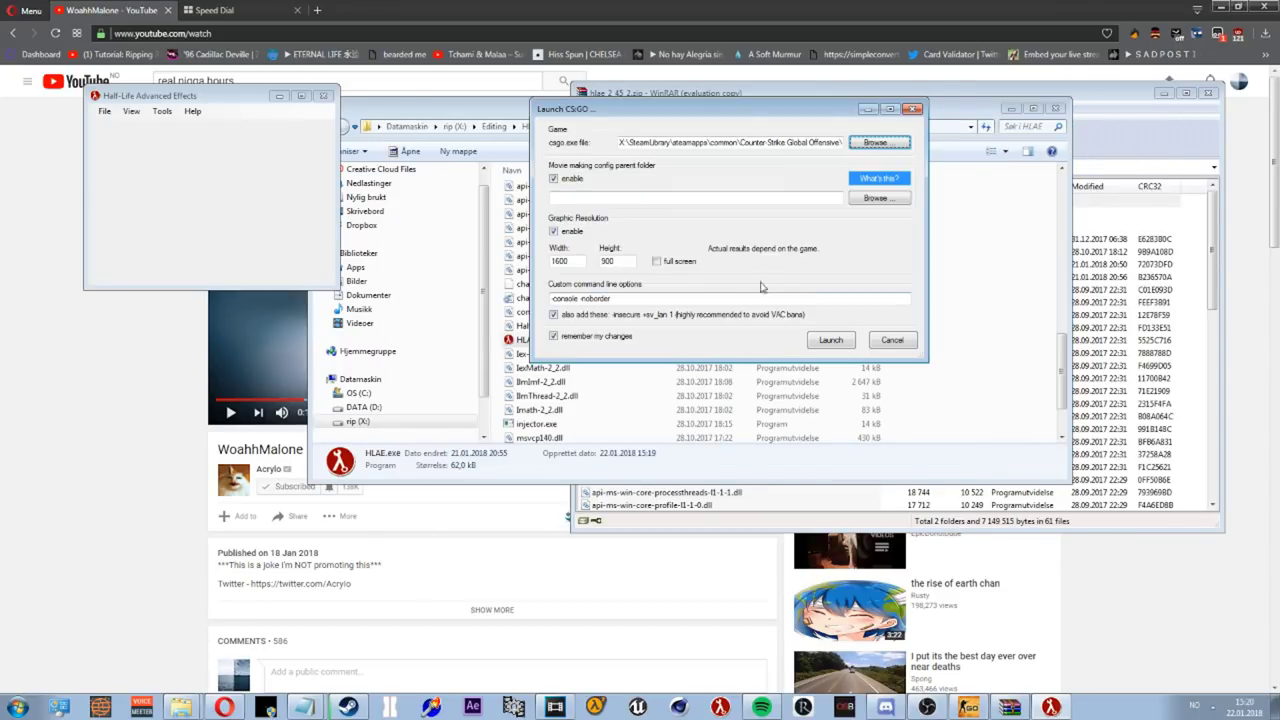
Switch to Steam and open the local files folder of Counter-Strike: Global Offensive from its properties.
click(831, 340)
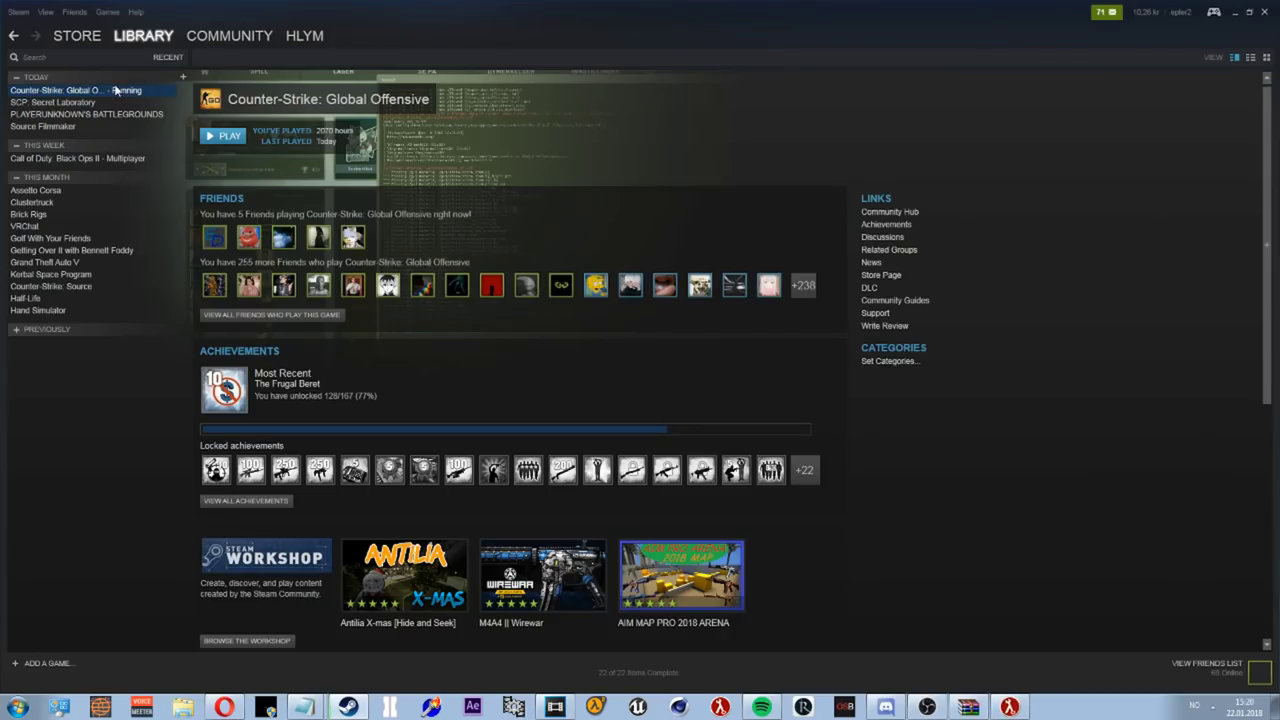
right_click(115, 91)
click(140, 279)
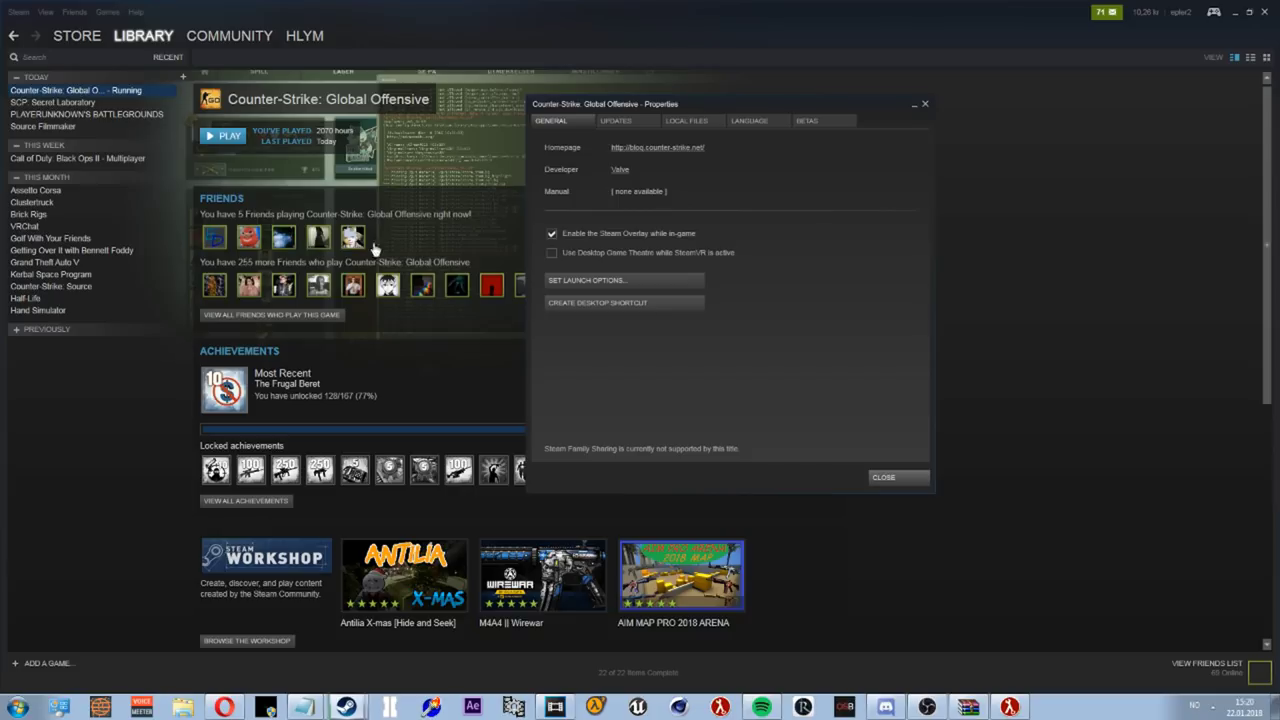
click(688, 121)
click(633, 175)
drag(889, 79, 794, 77)
click(925, 104)
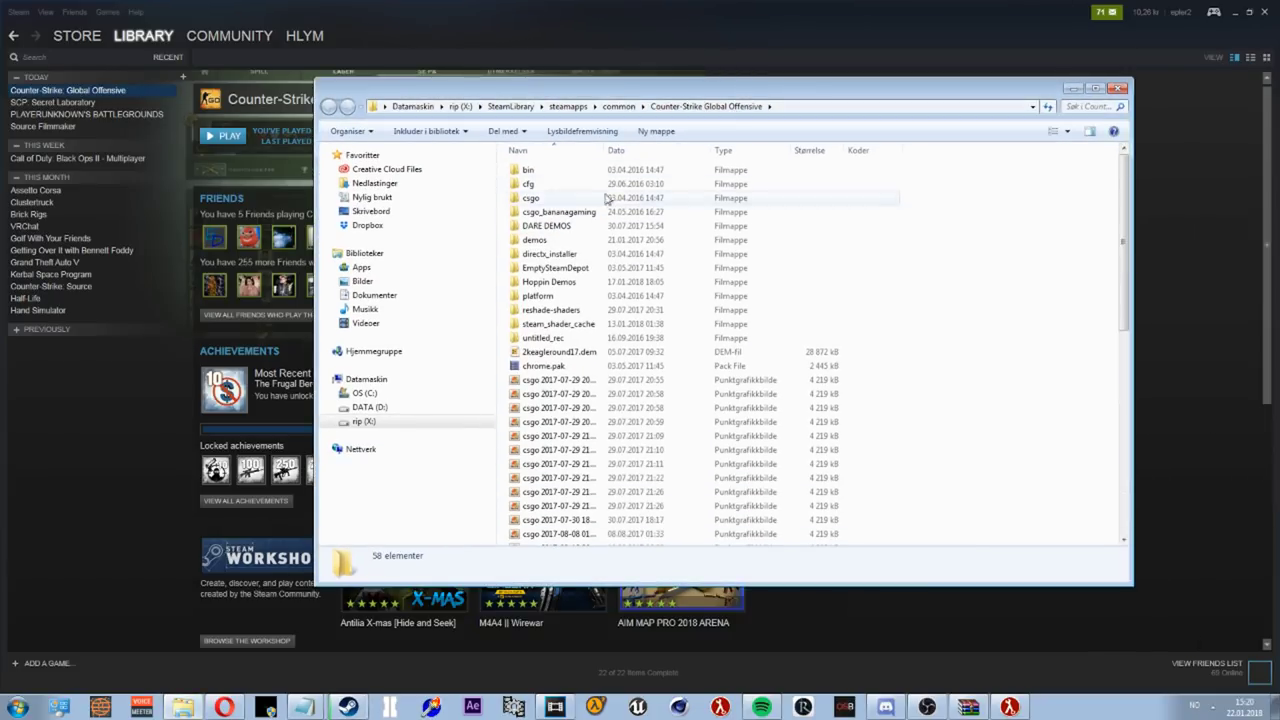
Go to the csgo\cfg folder of the game files and locate movie.cfg.
drag(612, 92, 555, 58)
double_click(485, 164)
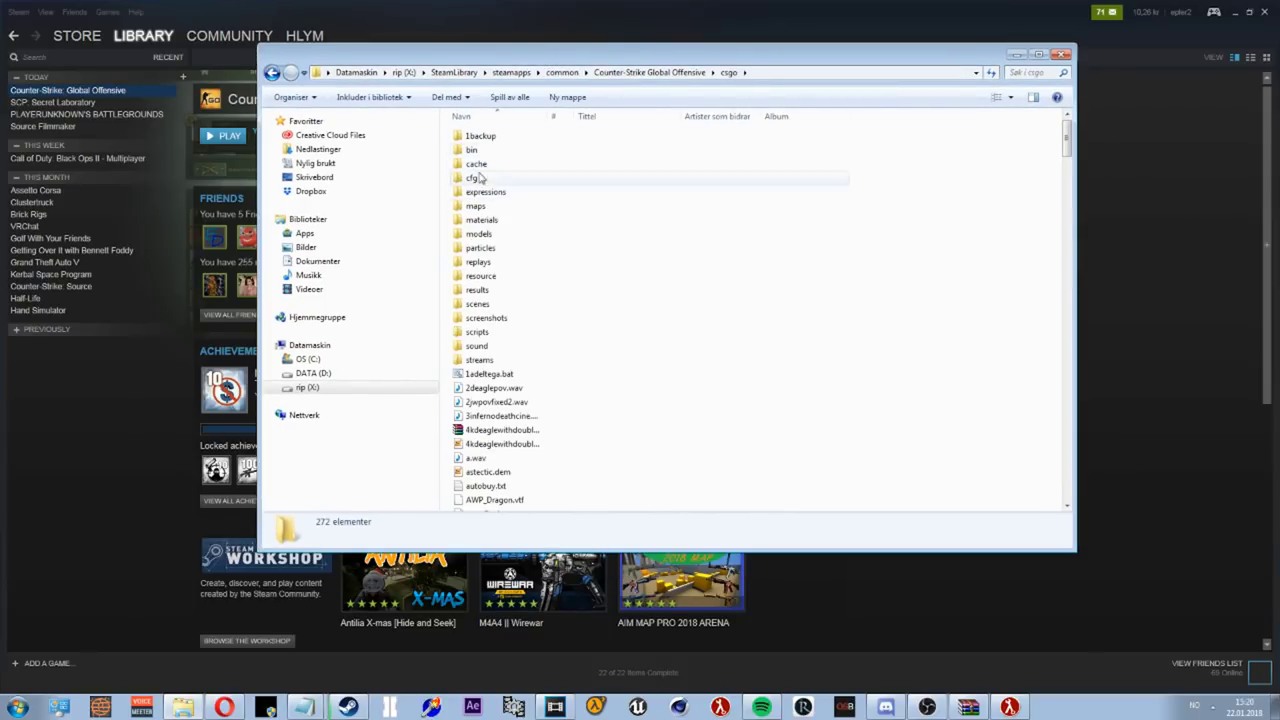
double_click(474, 178)
scroll(515, 235, down, 12)
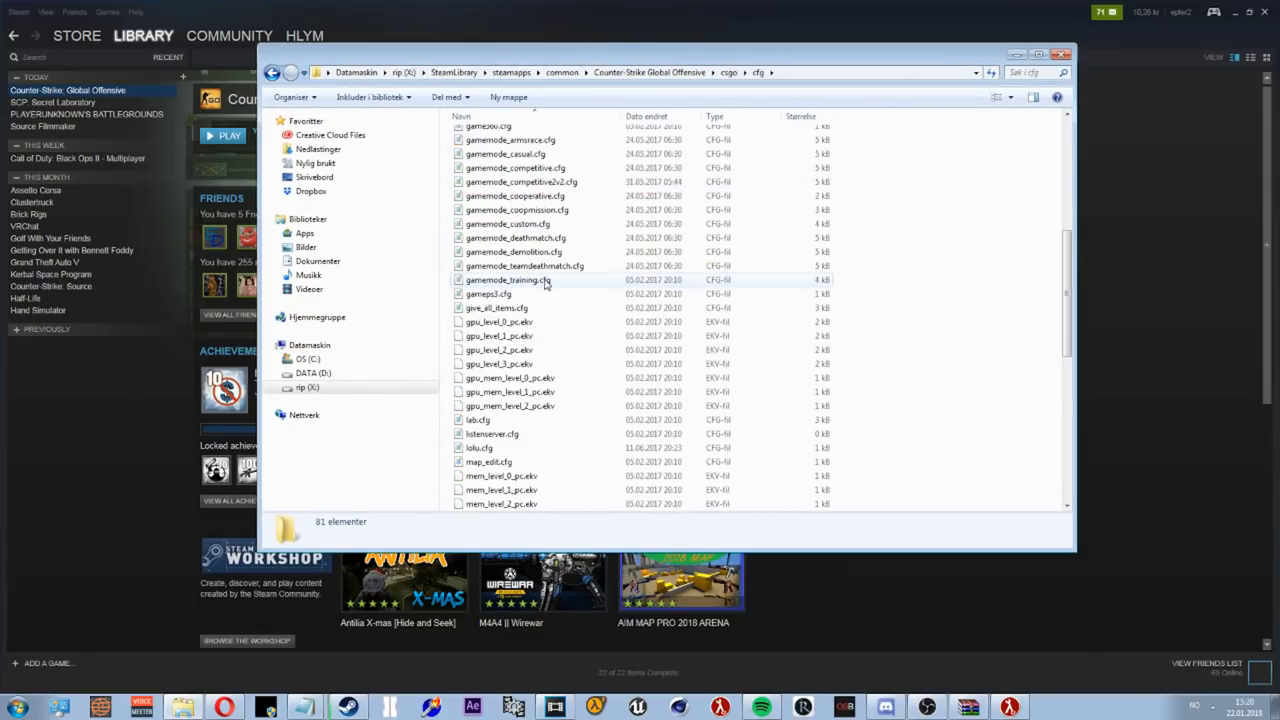
scroll(513, 236, up, 1)
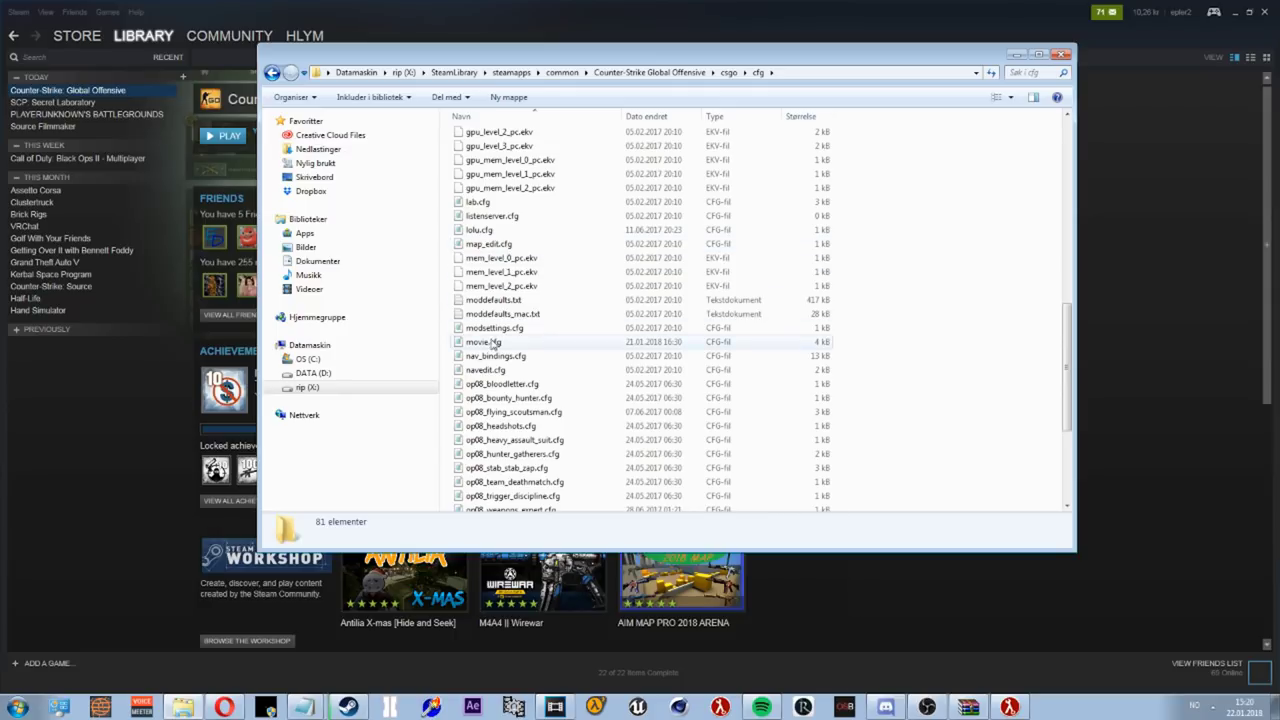
Open movie.cfg, review its movie and viewmodel commands, and close it.
click(500, 342)
double_click(489, 343)
scroll(823, 346, down, 15)
scroll(823, 346, up, 15)
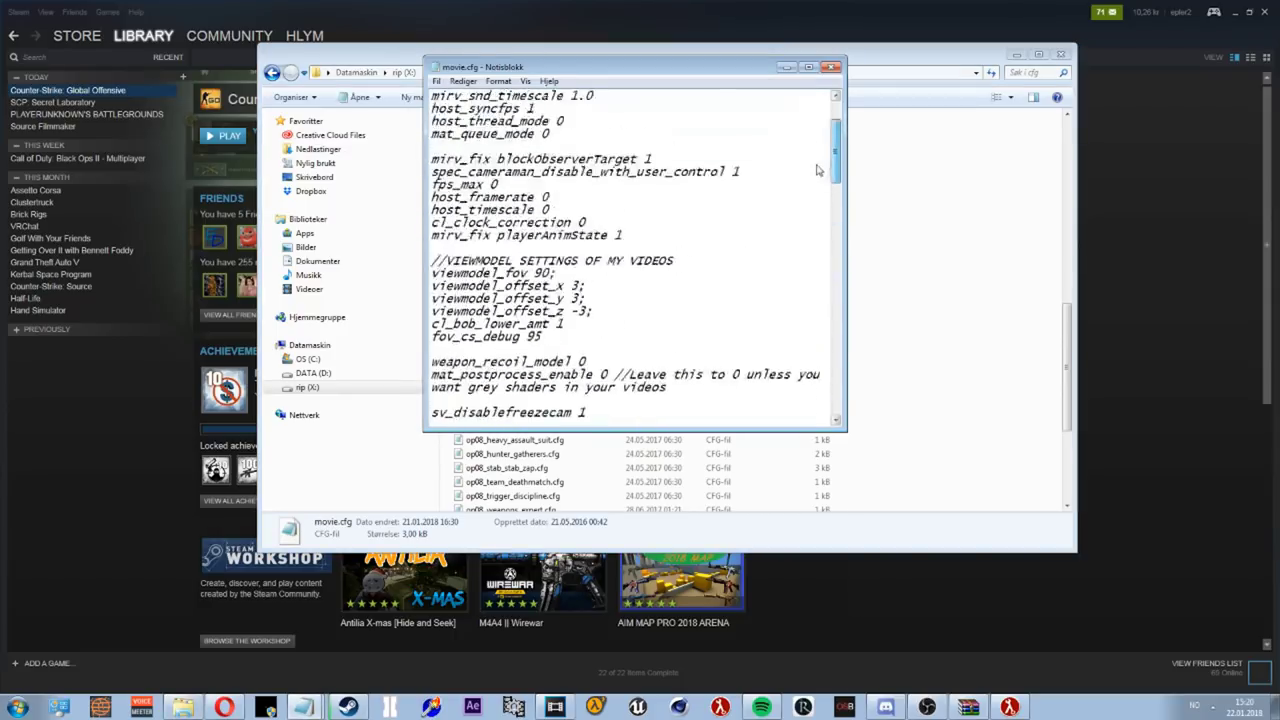
click(830, 67)
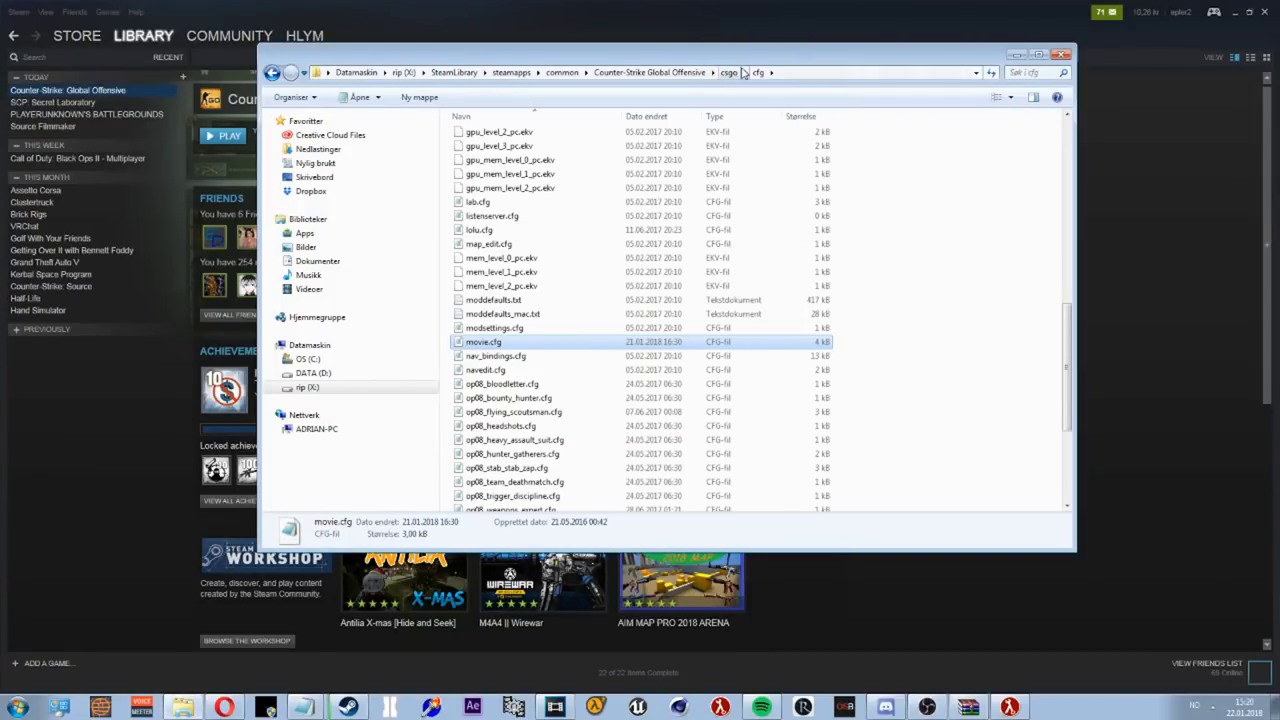
Switch to HLAE, launch CS:GO with the configured settings and close the leftover hlae_2_45_2.zip archive window.
click(1006, 705)
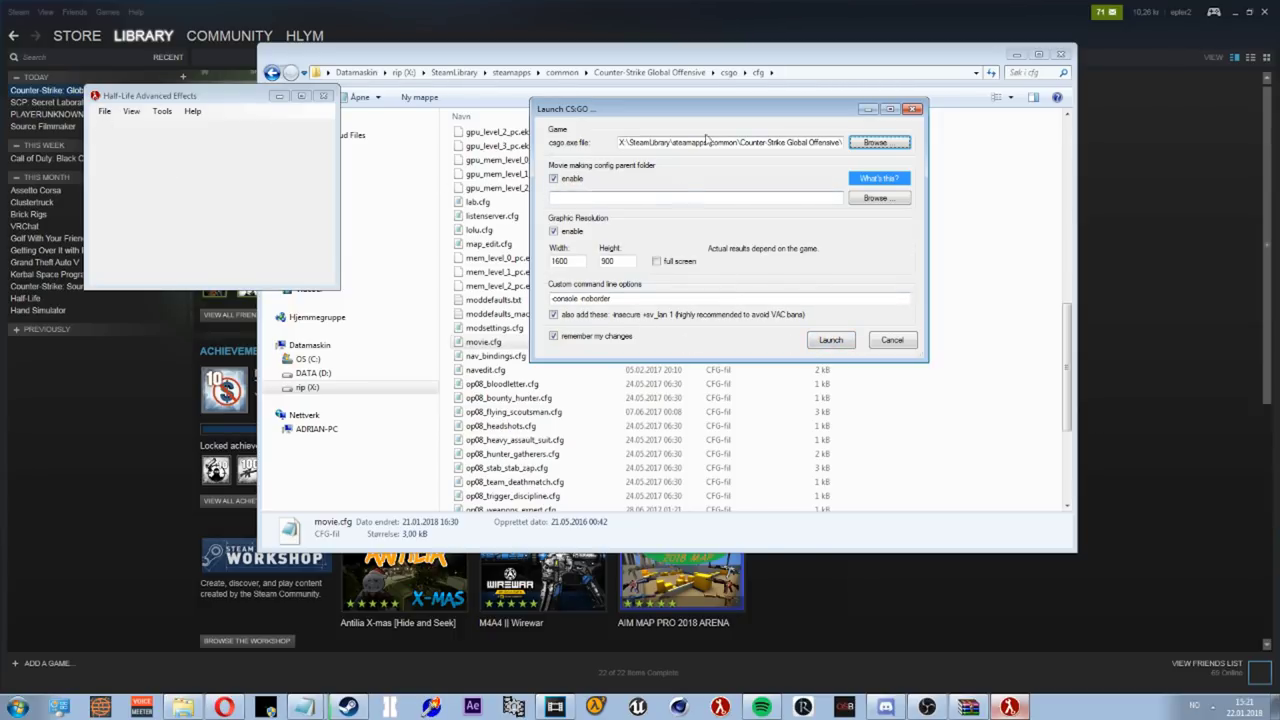
click(830, 341)
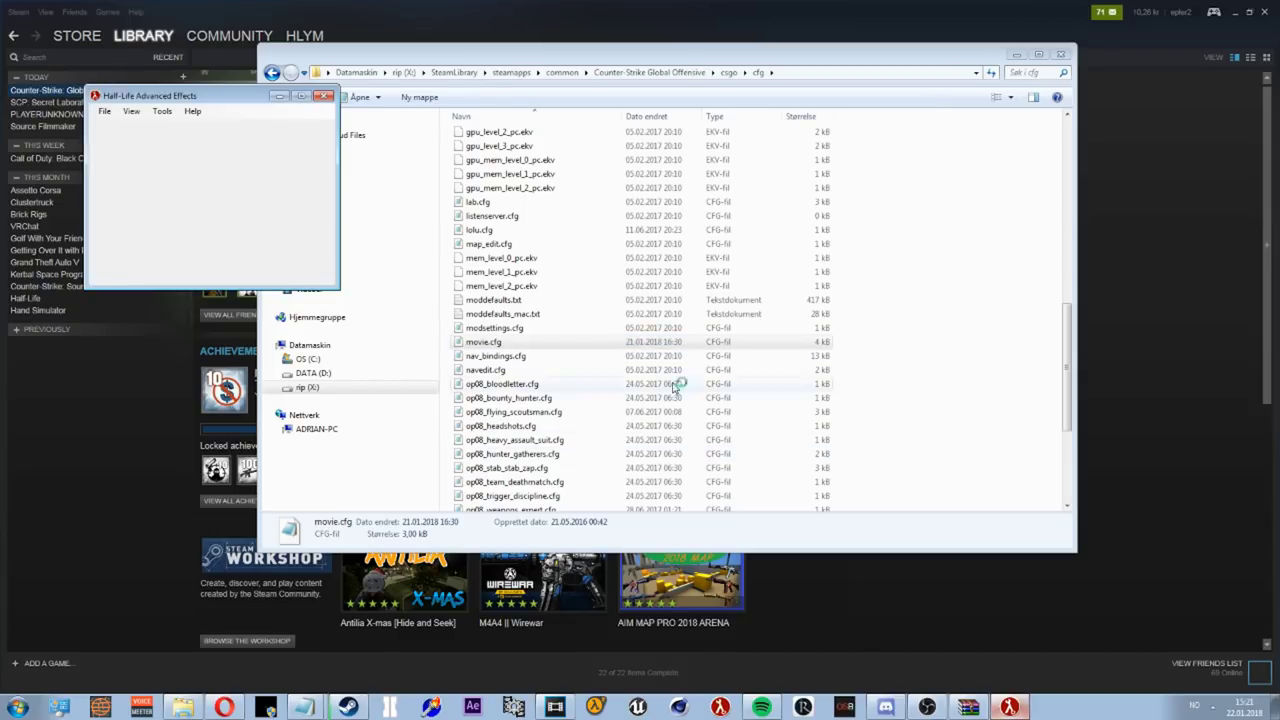
click(968, 707)
click(978, 315)
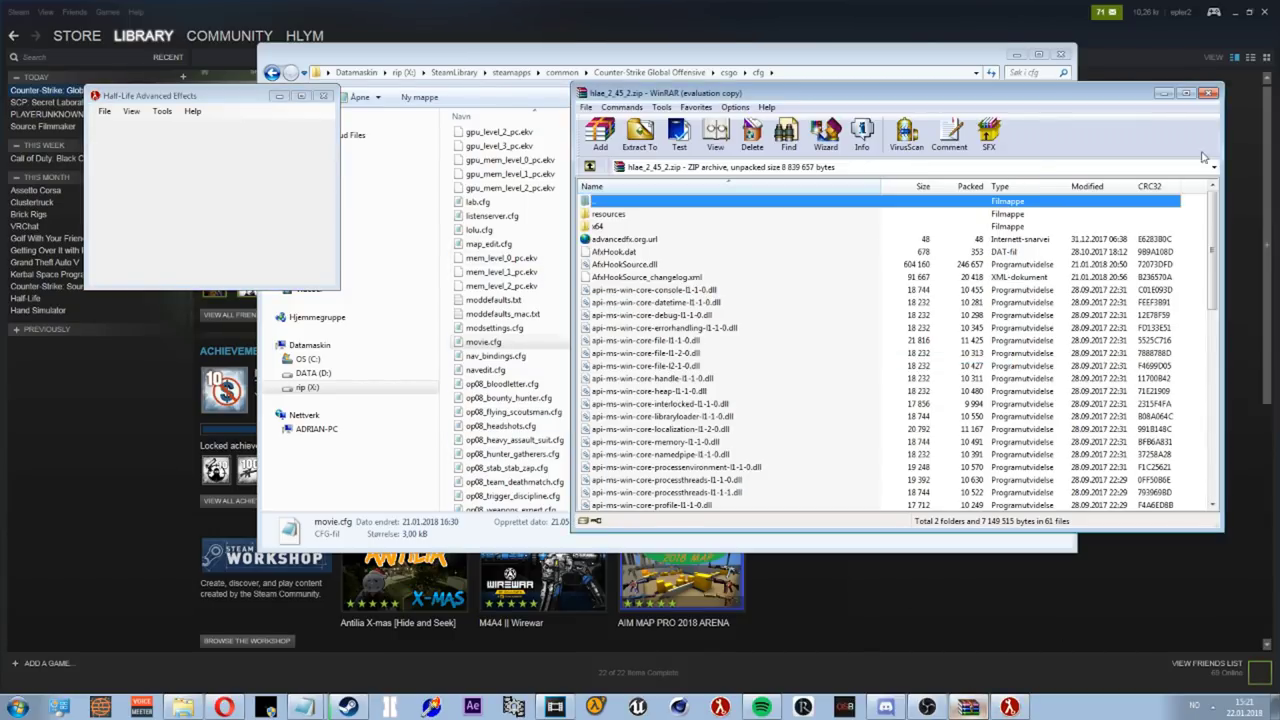
click(1208, 93)
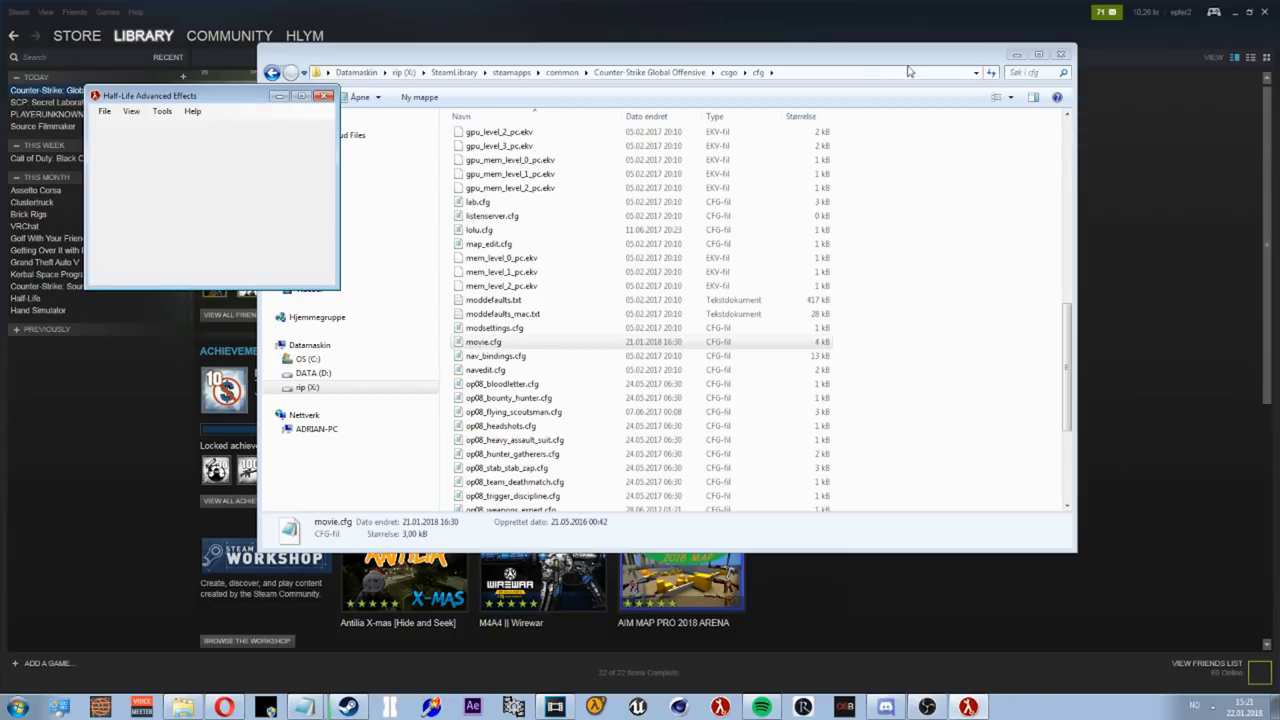
Close the developer console over the CS:GO main menu.
click(930, 387)
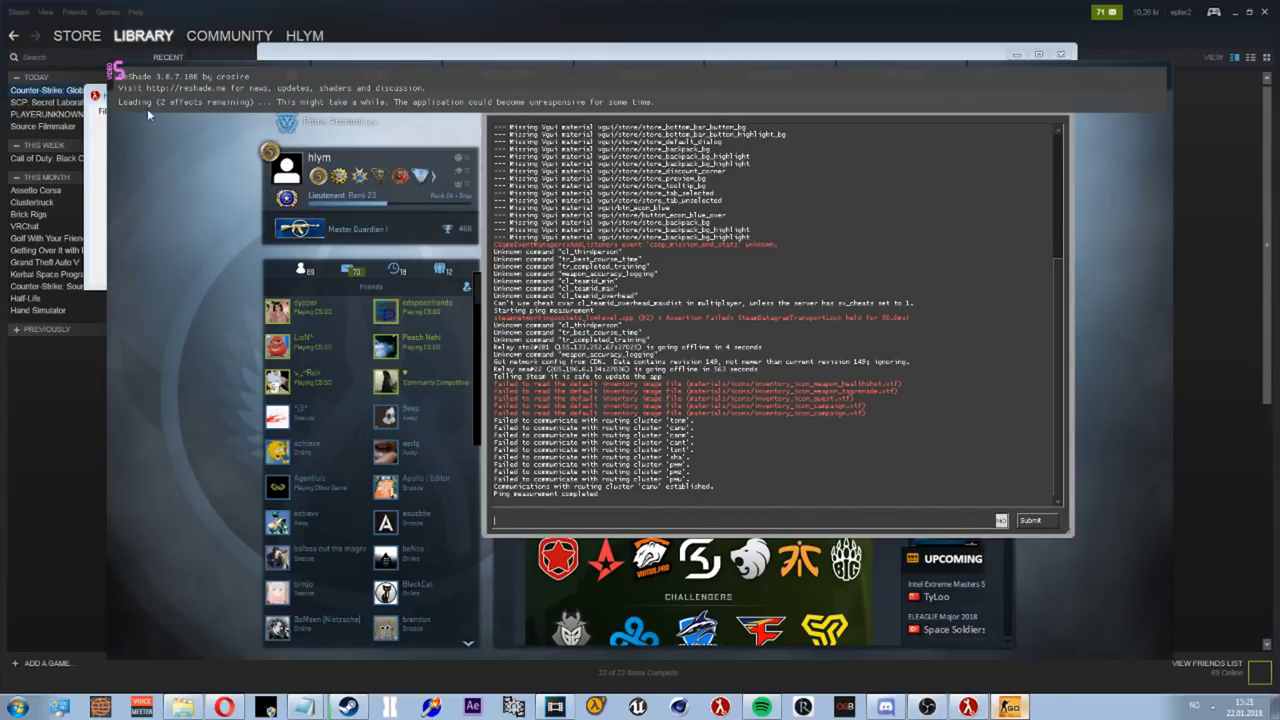
drag(896, 106, 865, 124)
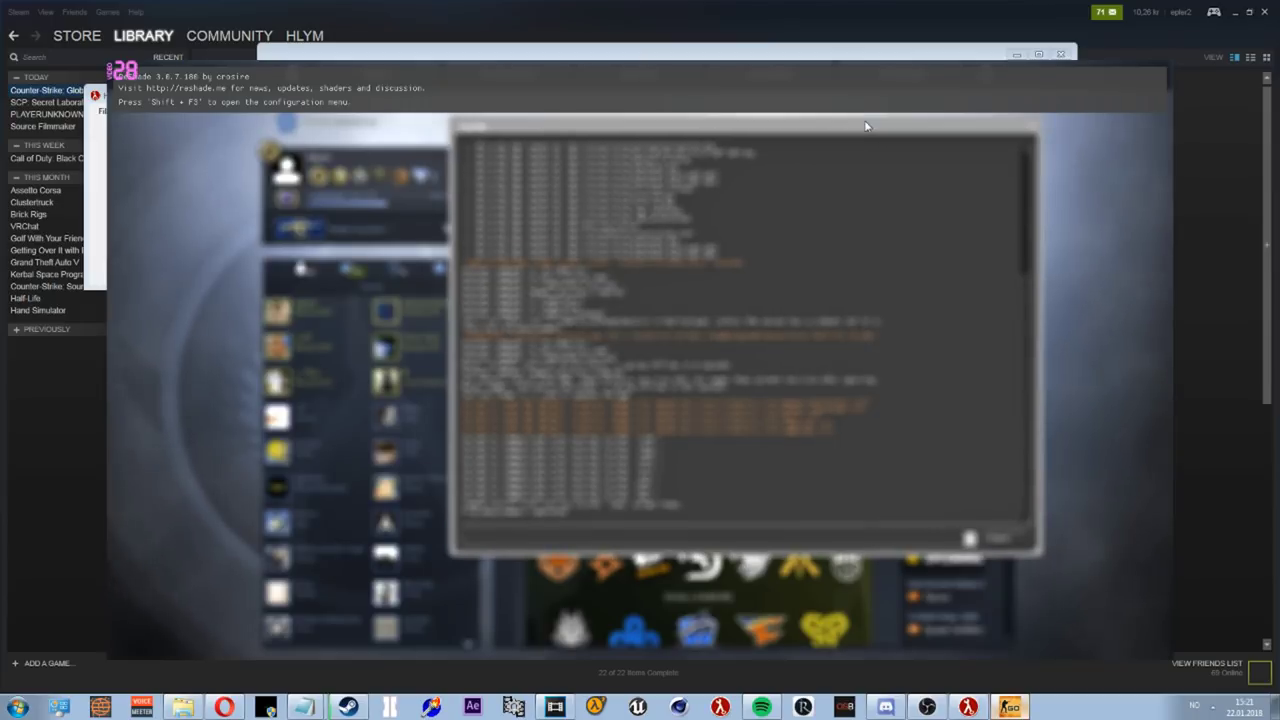
click(1029, 131)
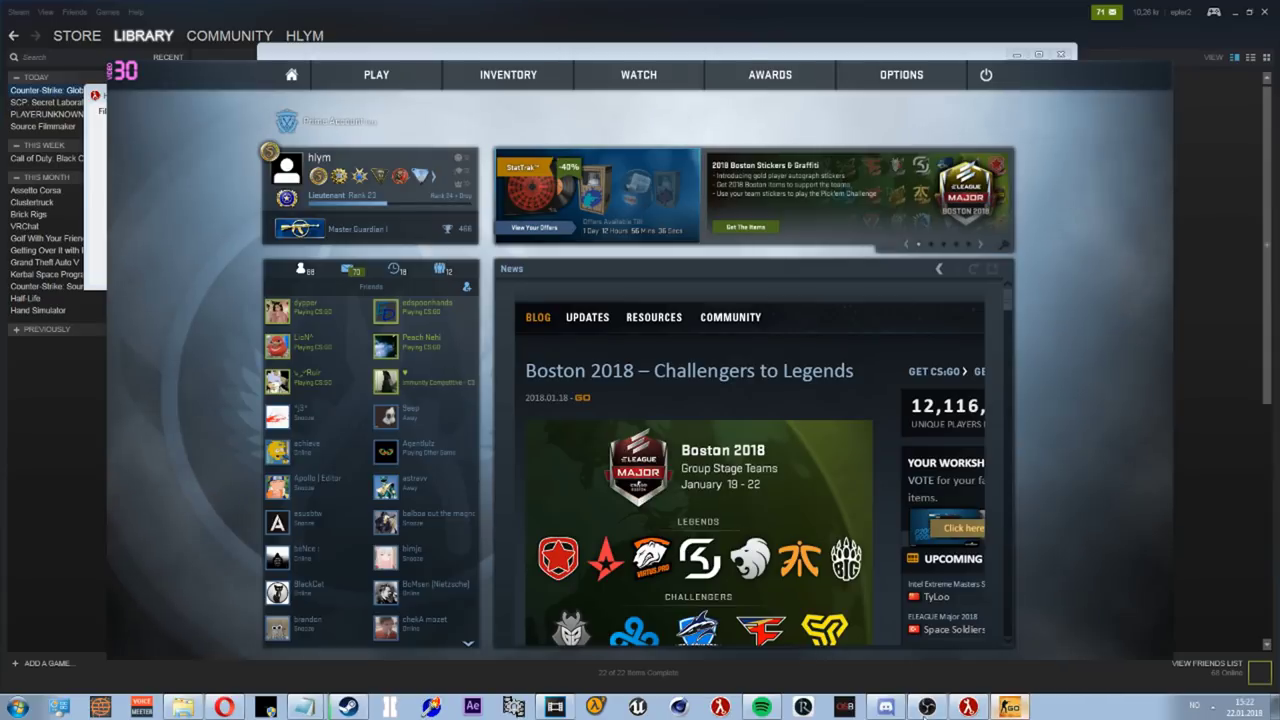
Switch to Dxtory and examine the overlay settings for the Counter-Strike: Global Offensive profile.
click(1214, 706)
click(1245, 607)
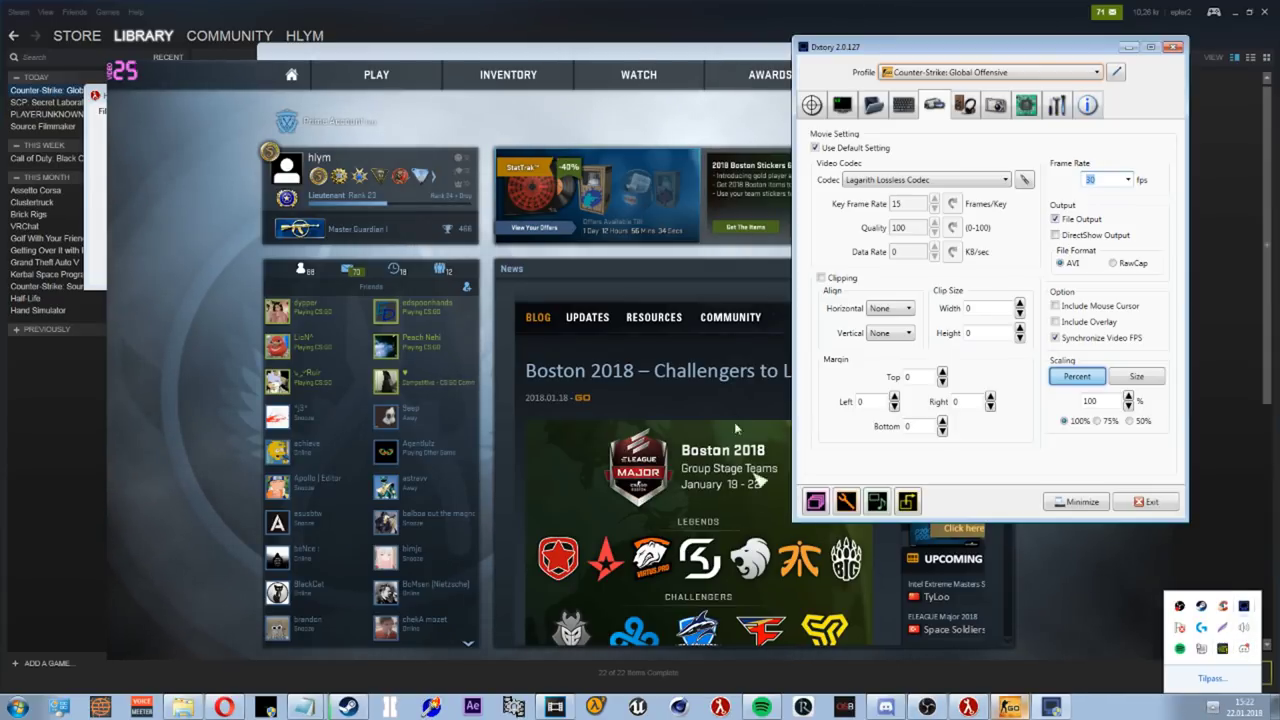
click(535, 88)
click(487, 90)
click(446, 85)
click(342, 82)
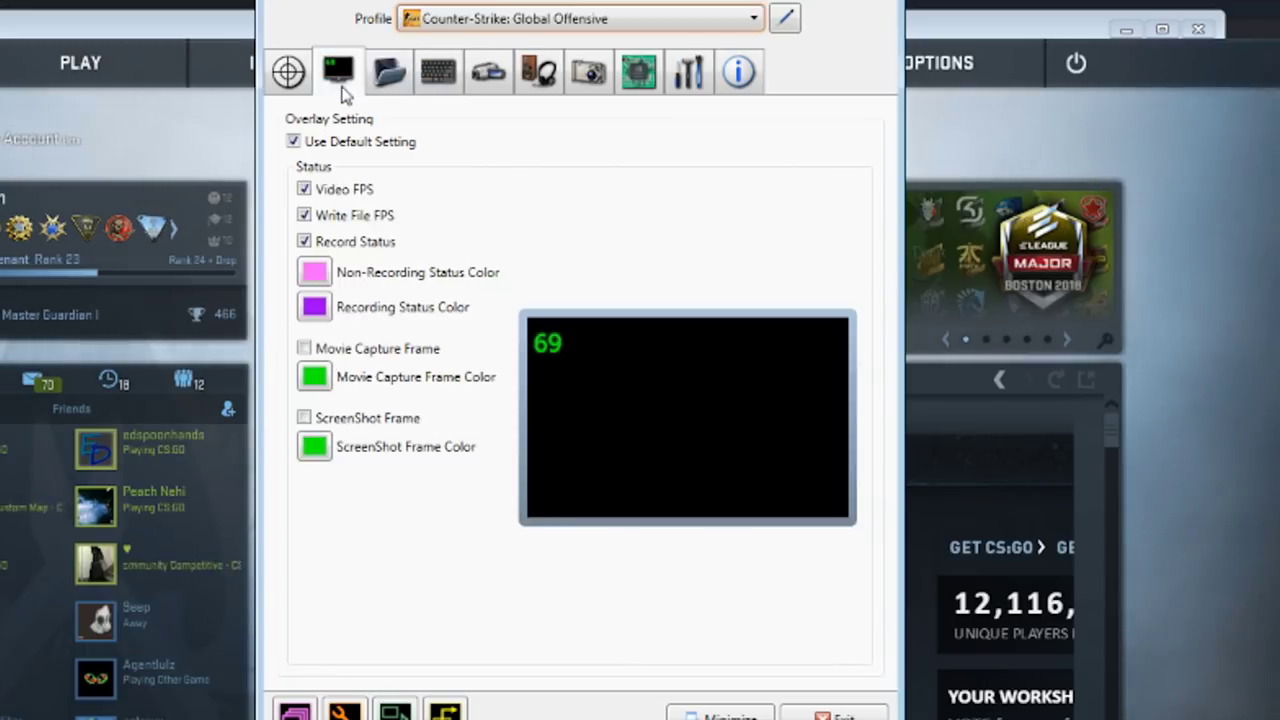
Examine the Dxtory folder, audio, advanced and hotkey settings, including the movie capture hotkey.
click(389, 84)
click(440, 86)
click(538, 82)
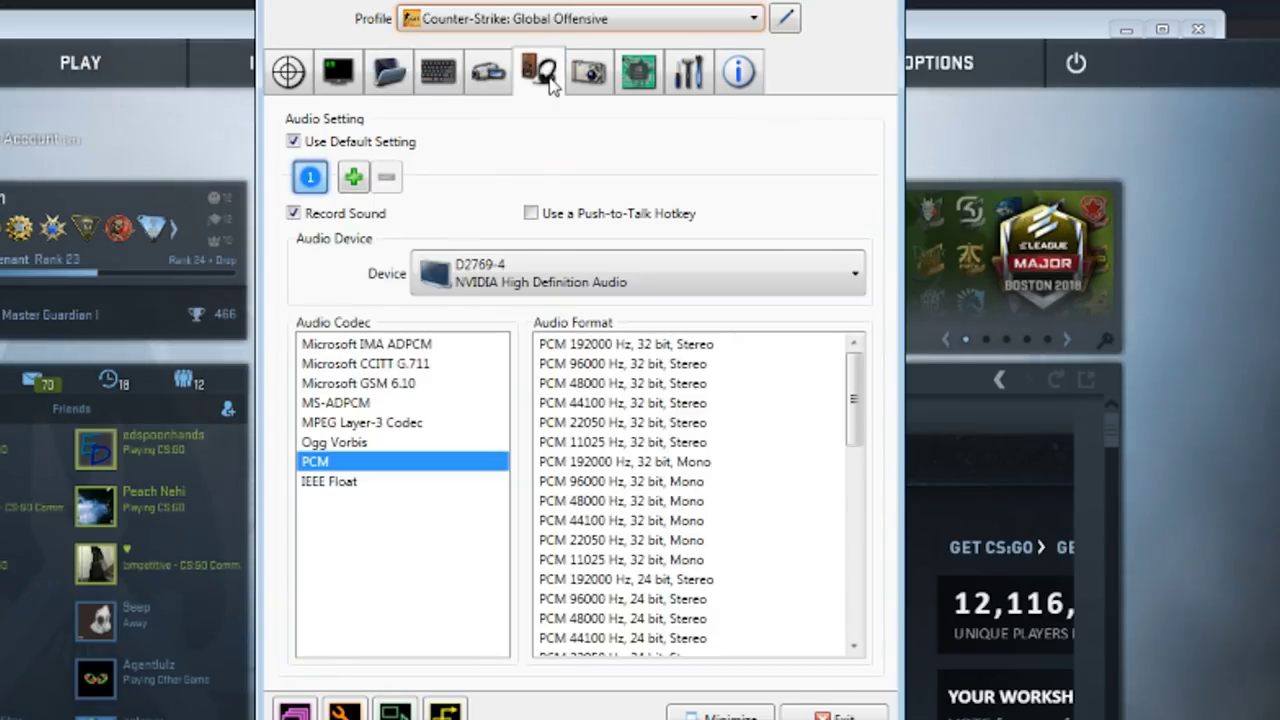
click(640, 82)
click(356, 86)
click(440, 80)
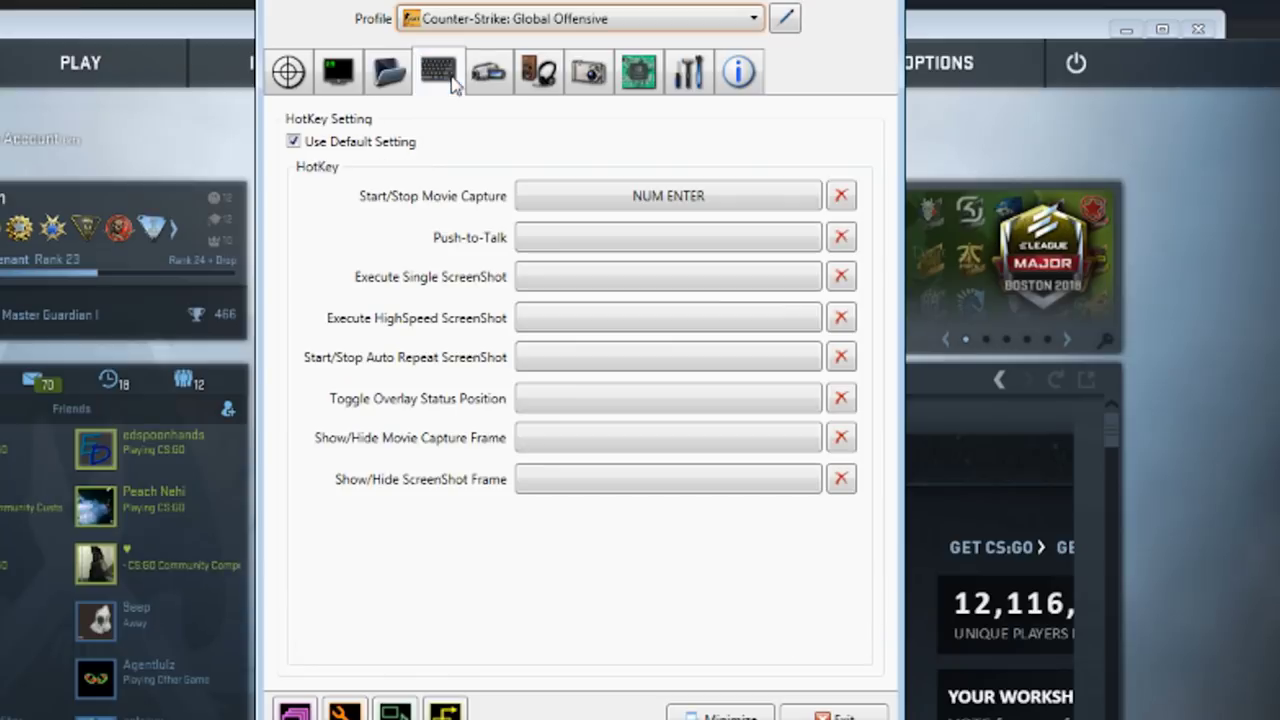
Examine the movie settings and check the configuration of the Lagarith Lossless Codec.
click(490, 80)
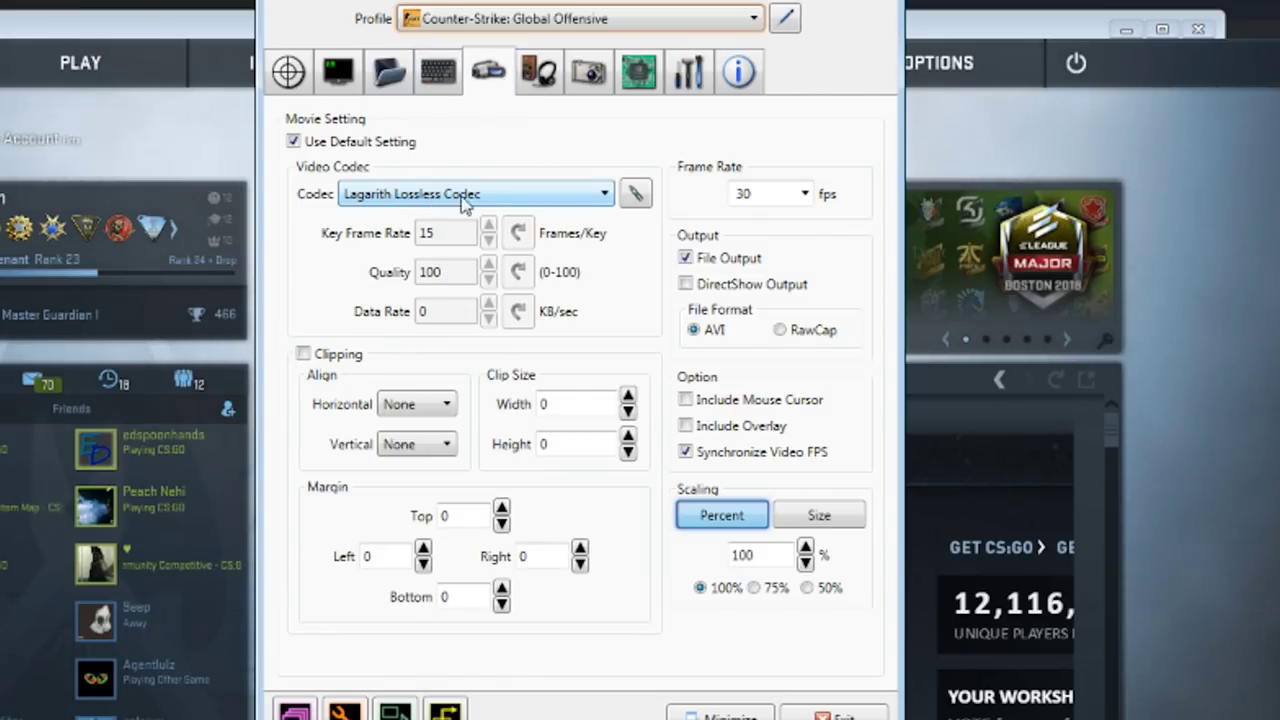
click(630, 200)
click(572, 245)
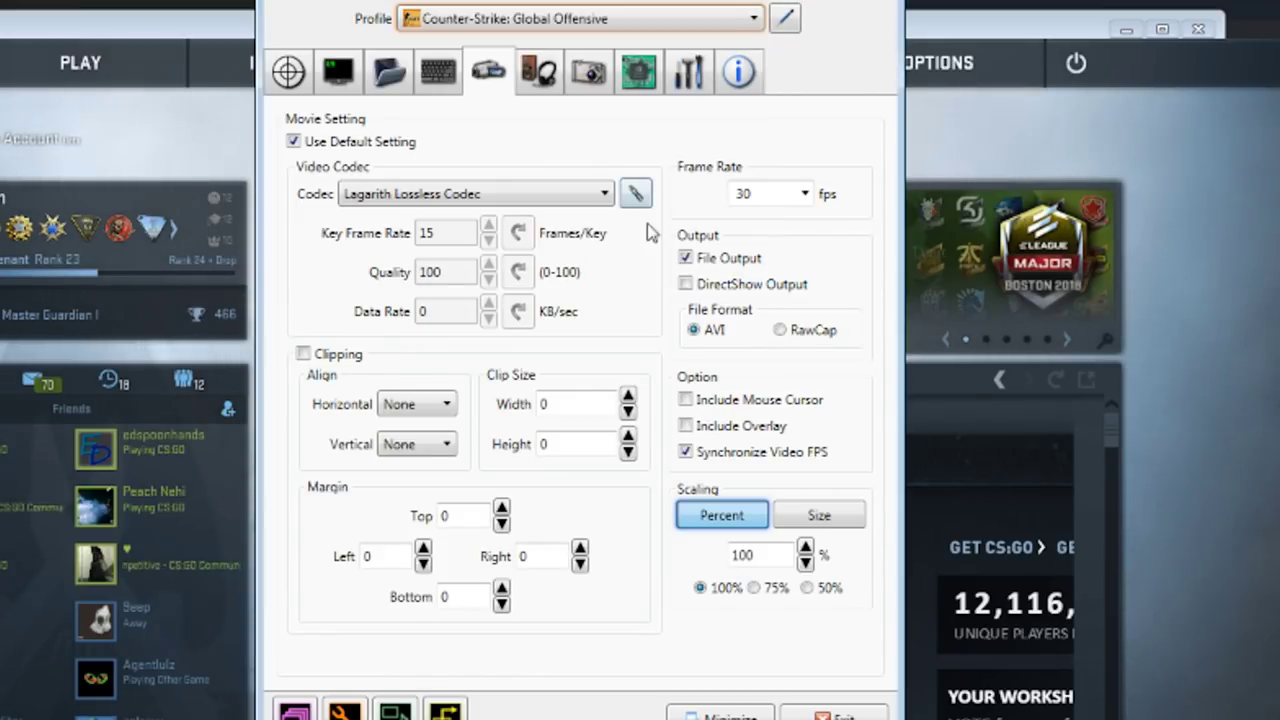
Review the advanced, folder, overlay and movie settings once more, including the movie frame rate.
click(639, 72)
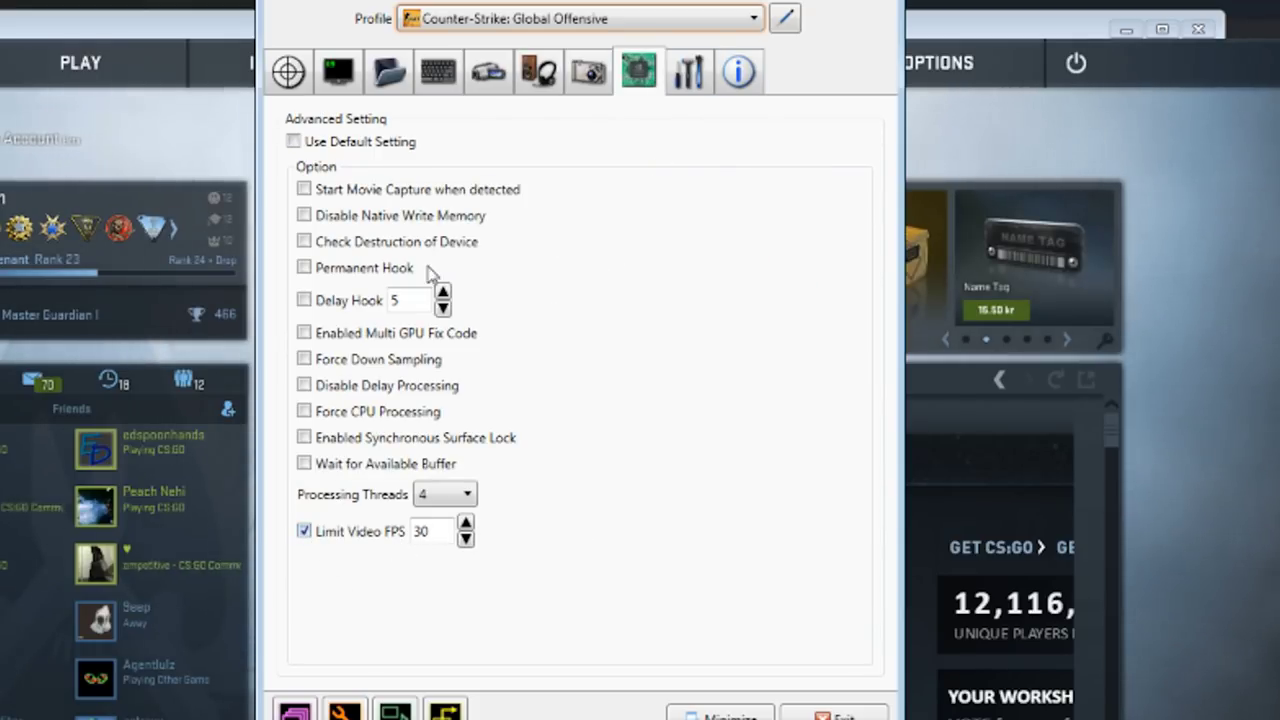
click(388, 76)
click(342, 78)
click(482, 84)
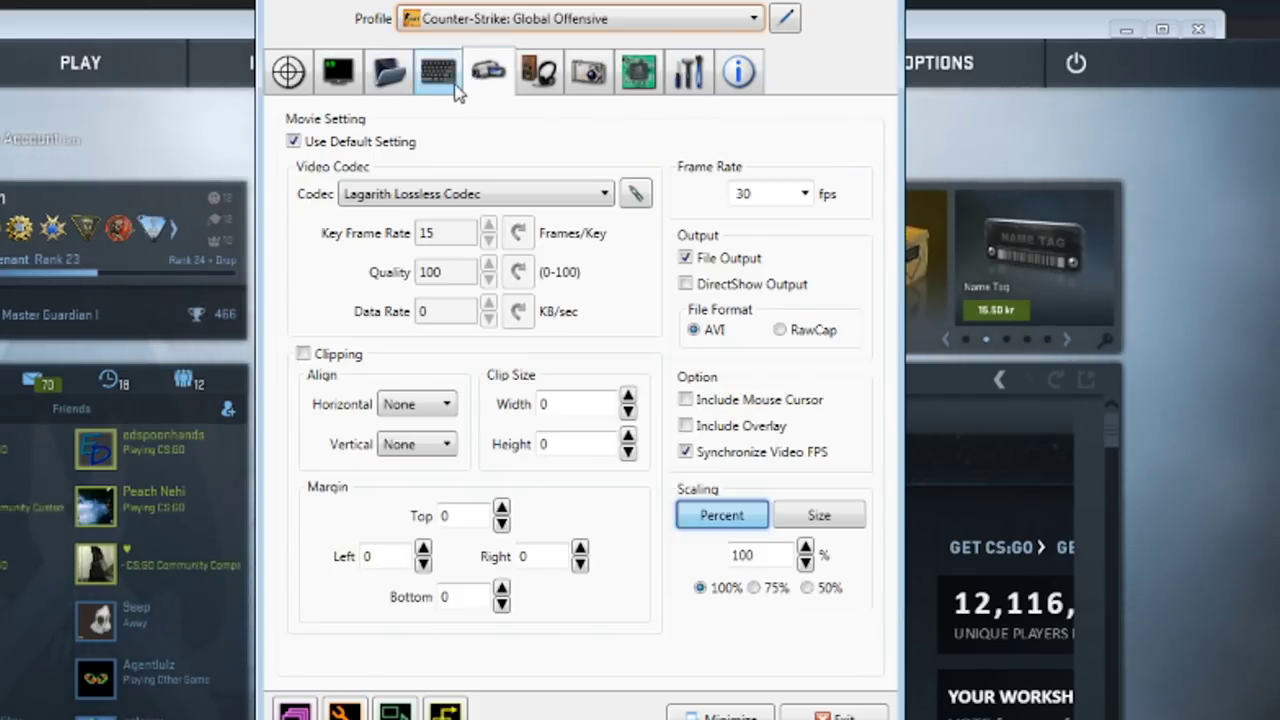
click(775, 196)
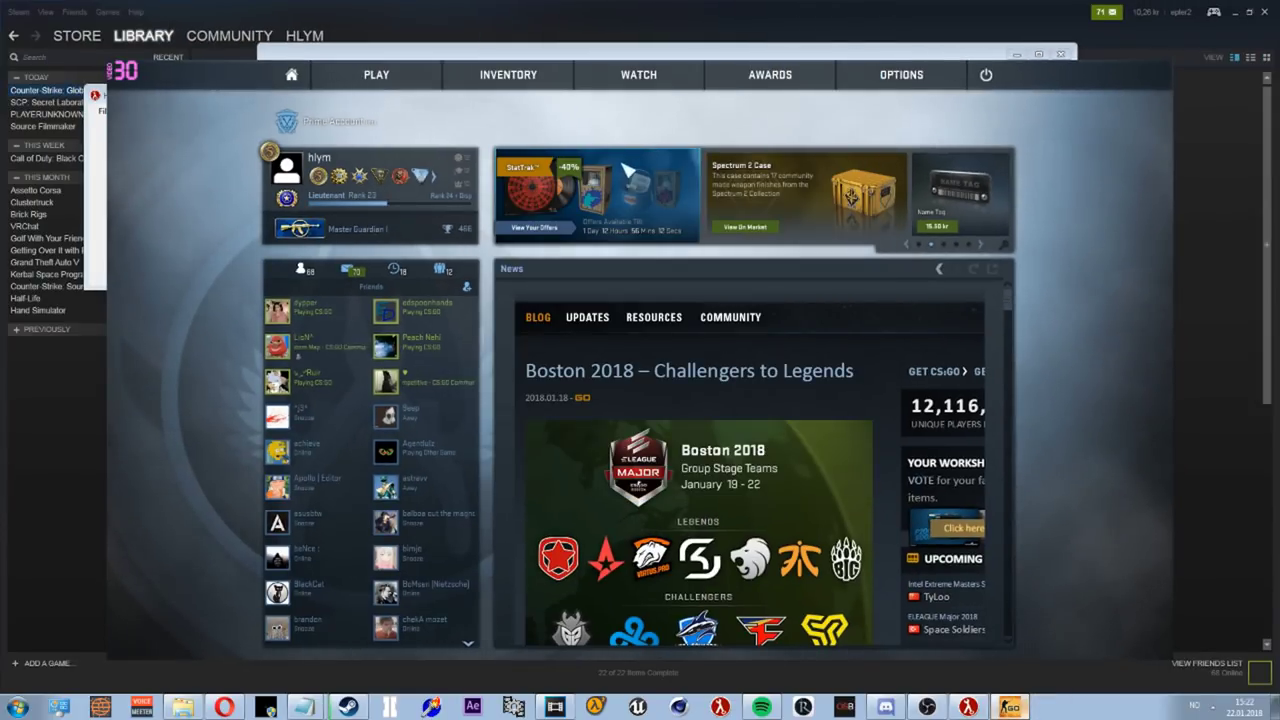
Browse the demo files in the Hoppin Demos folder inside the Counter-Strike Global Offensive directory in the file explorer.
click(183, 707)
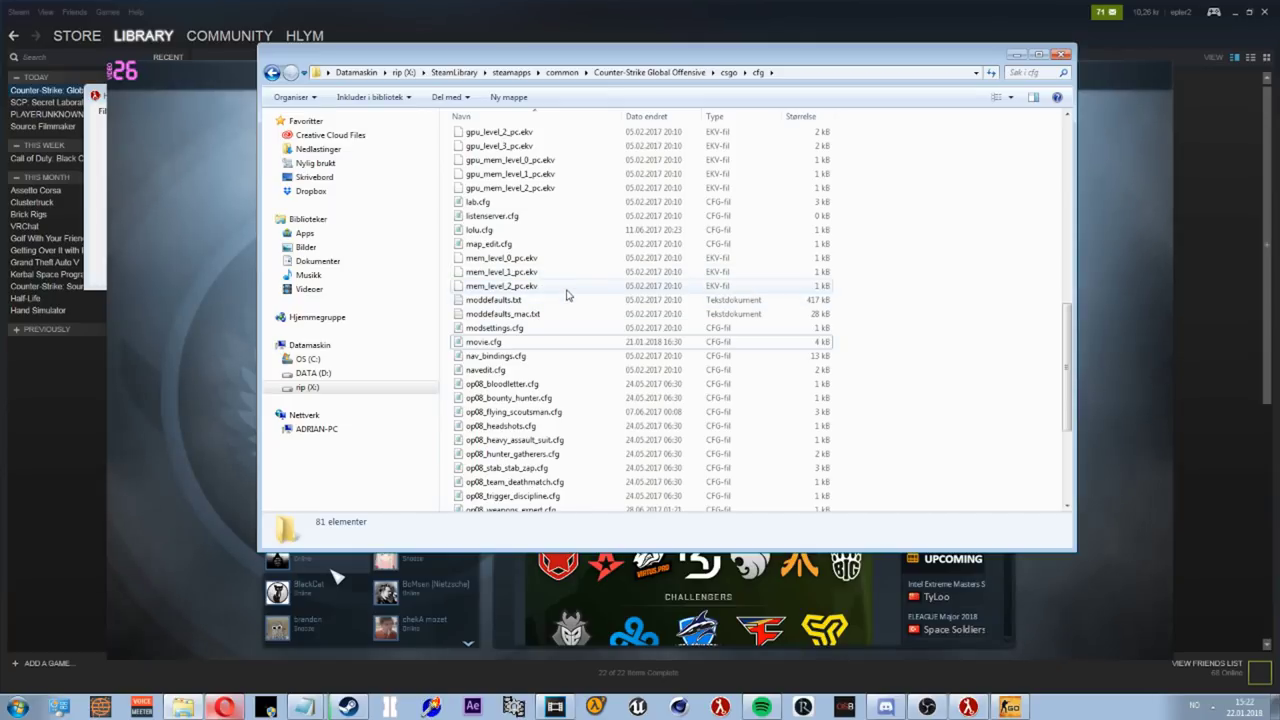
scroll(580, 285, up, 10)
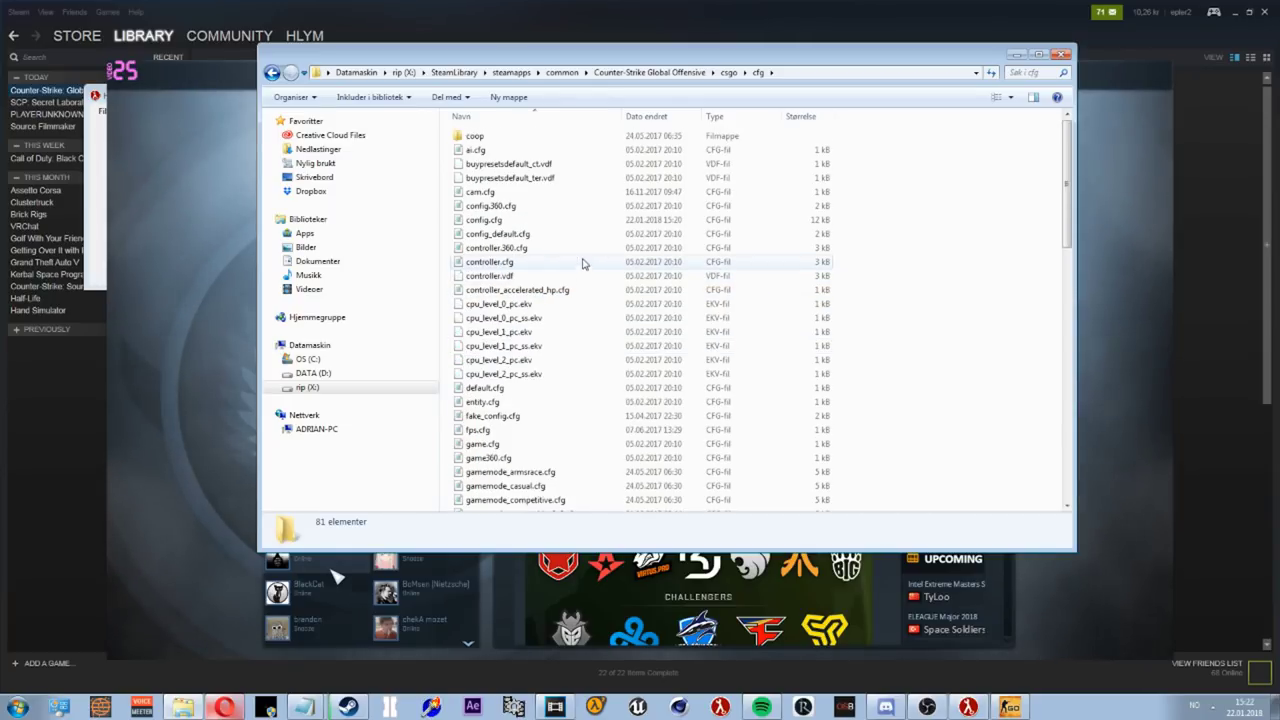
click(686, 76)
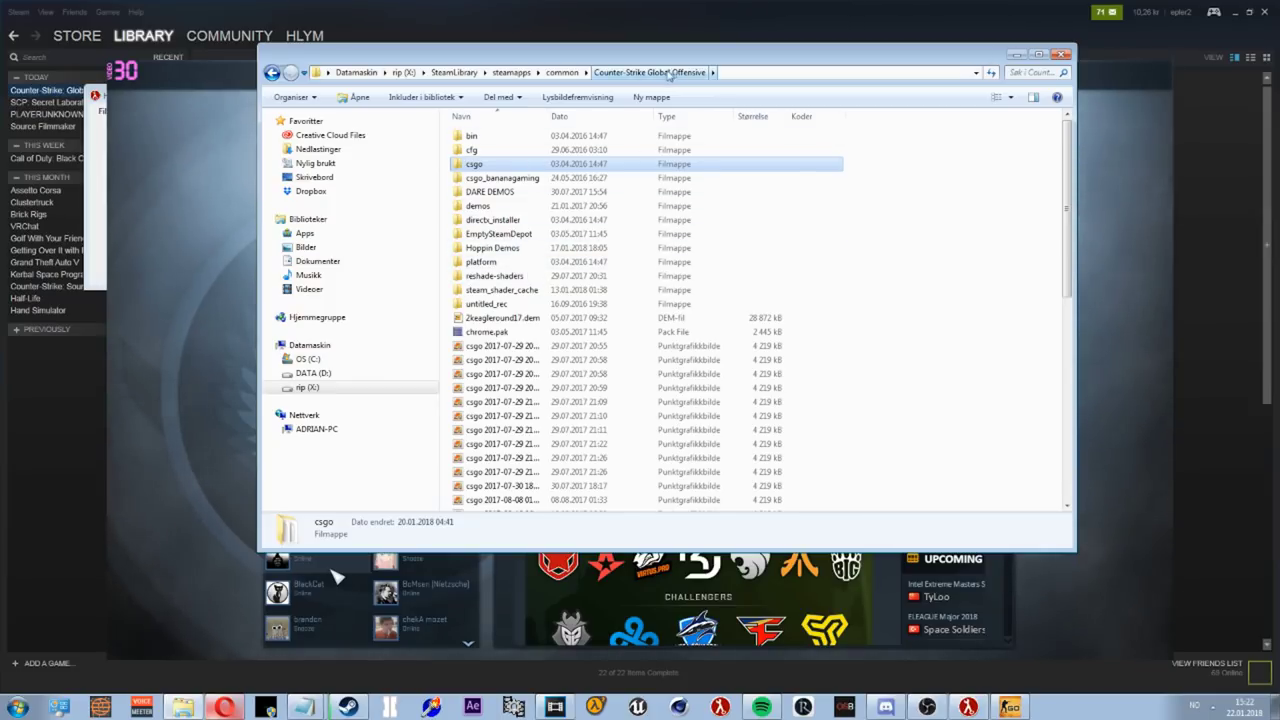
double_click(510, 248)
scroll(522, 254, down, 10)
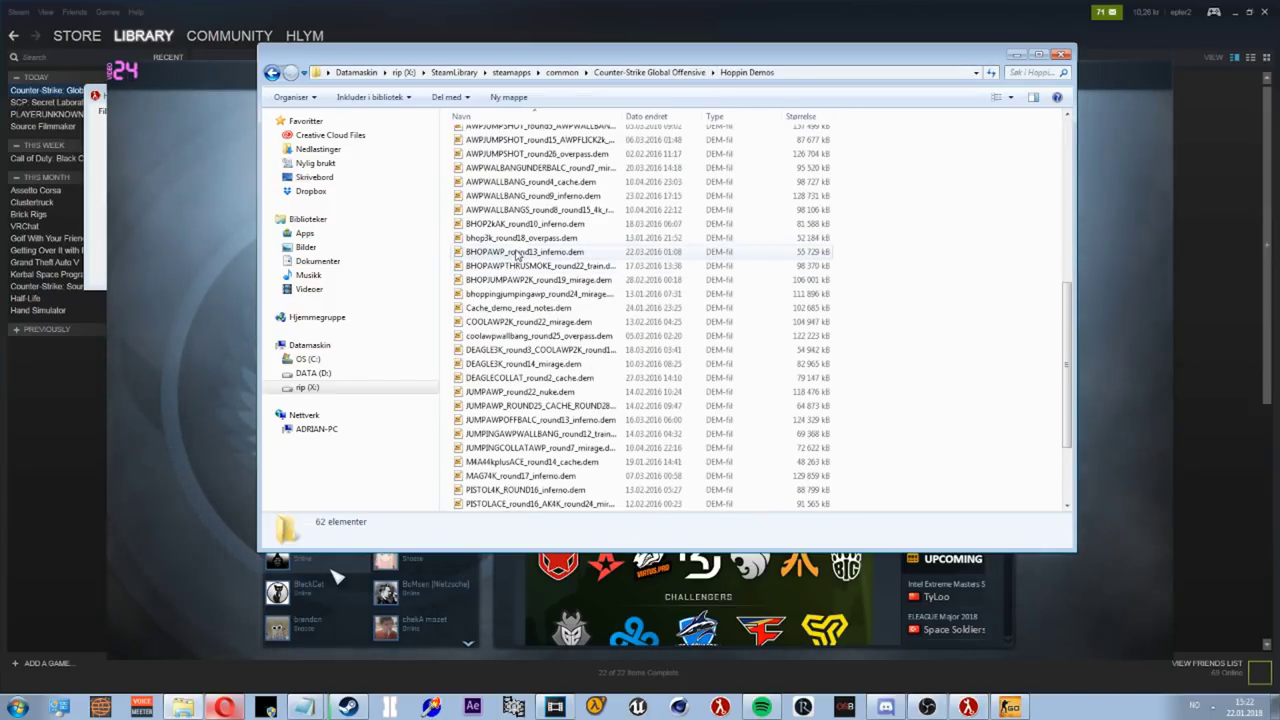
scroll(528, 246, down, 3)
scroll(533, 237, up, 8)
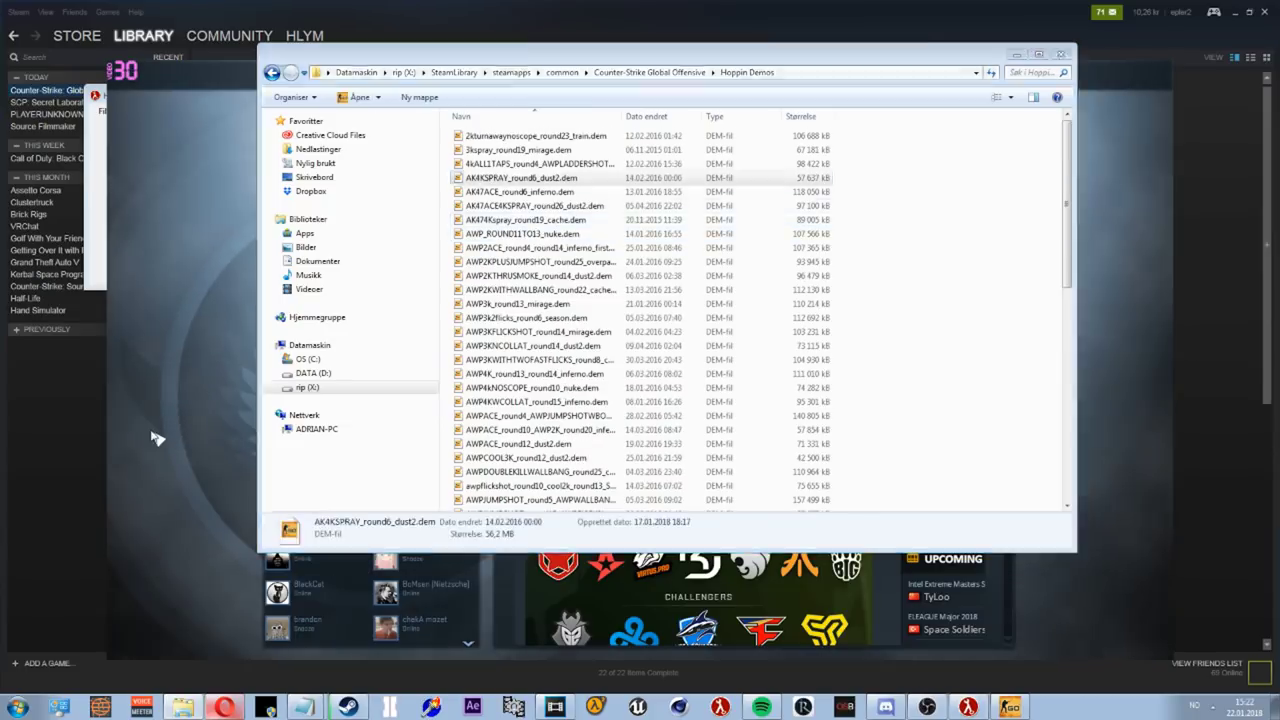
Return to CS:GO and load AK4KSPRAY_round6_dust2.dem through the Demo Playback window, widening the file list's name column.
click(158, 437)
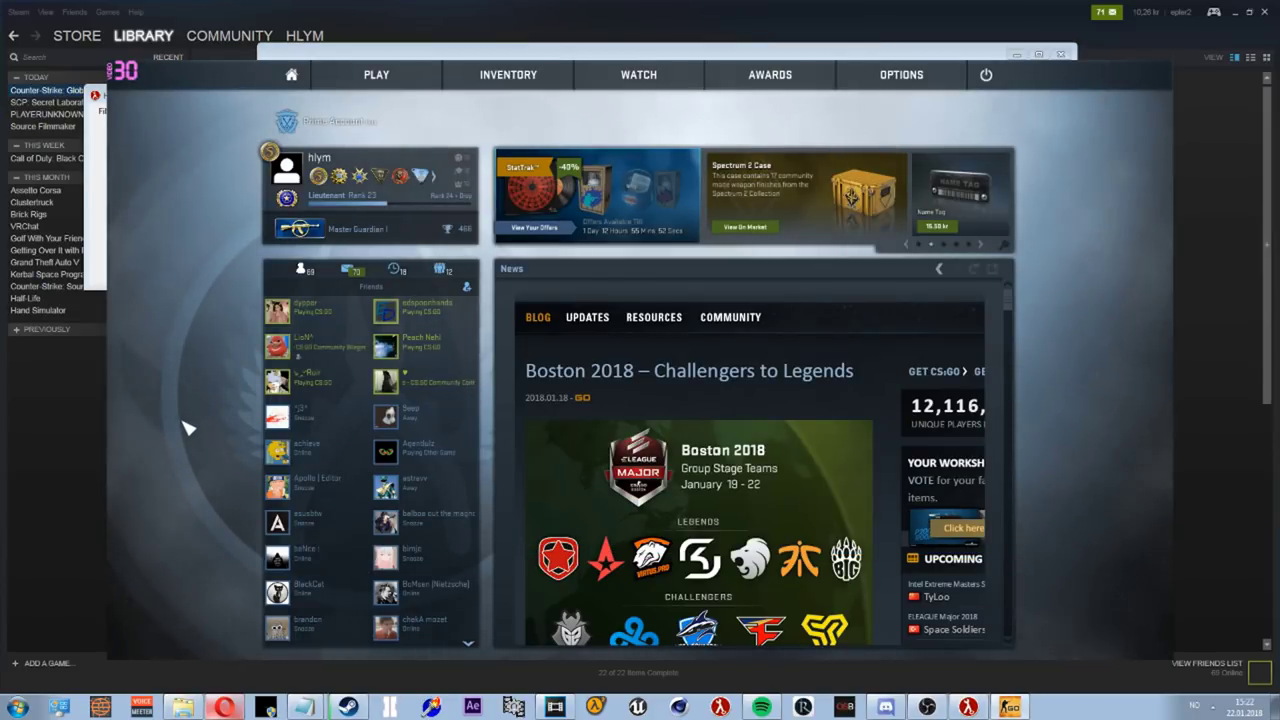
key(shift+F2)
click(152, 397)
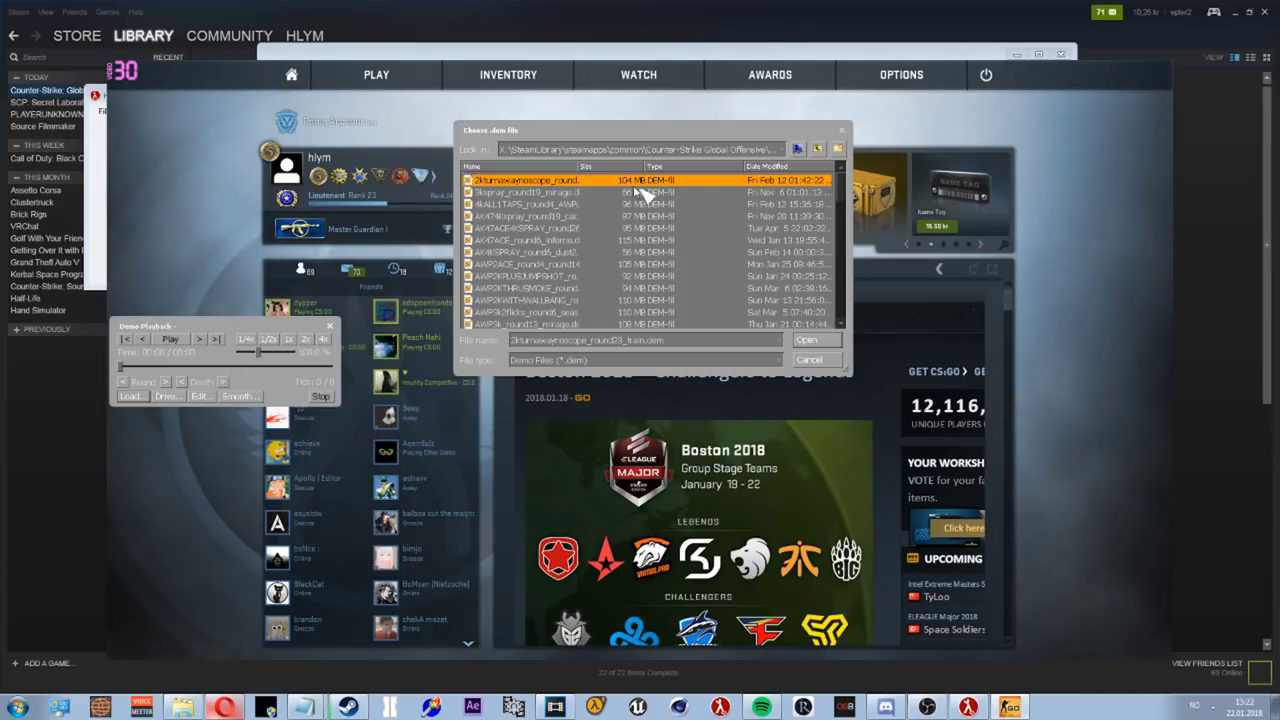
drag(574, 167, 688, 167)
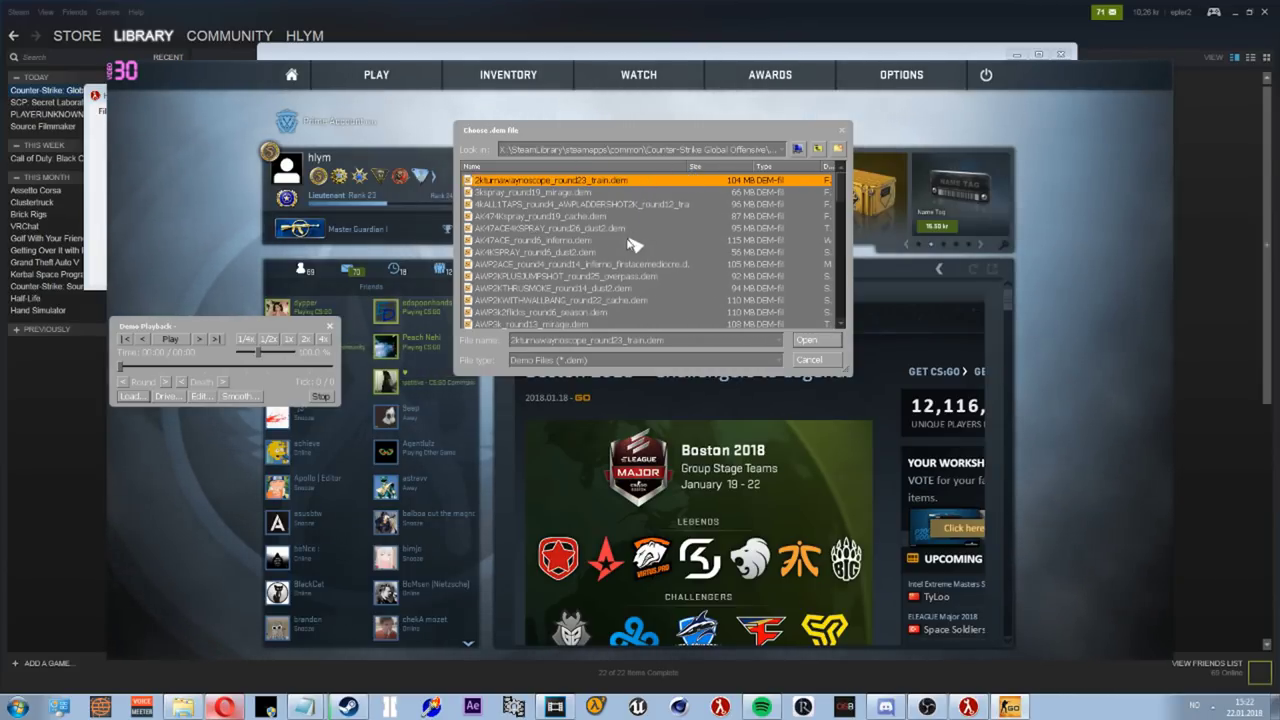
click(540, 252)
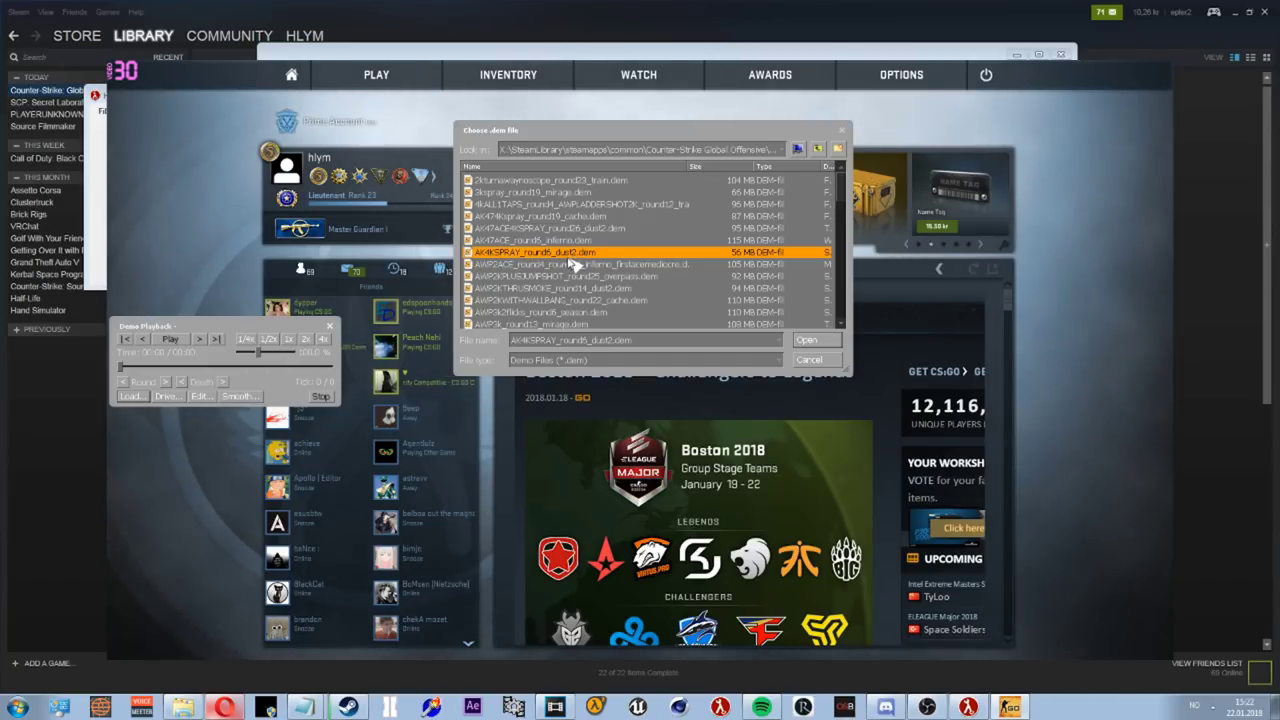
click(812, 341)
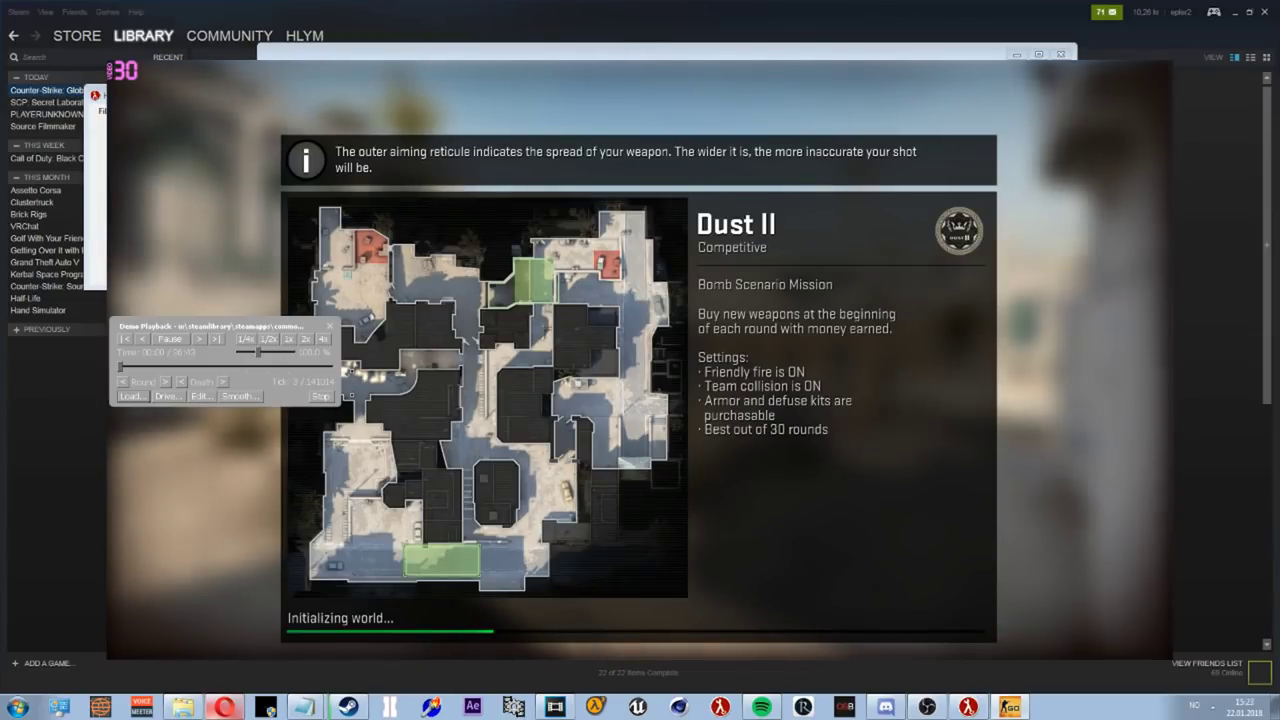
Open movie.cfg from the csgo/cfg folder in the text editor.
click(190, 703)
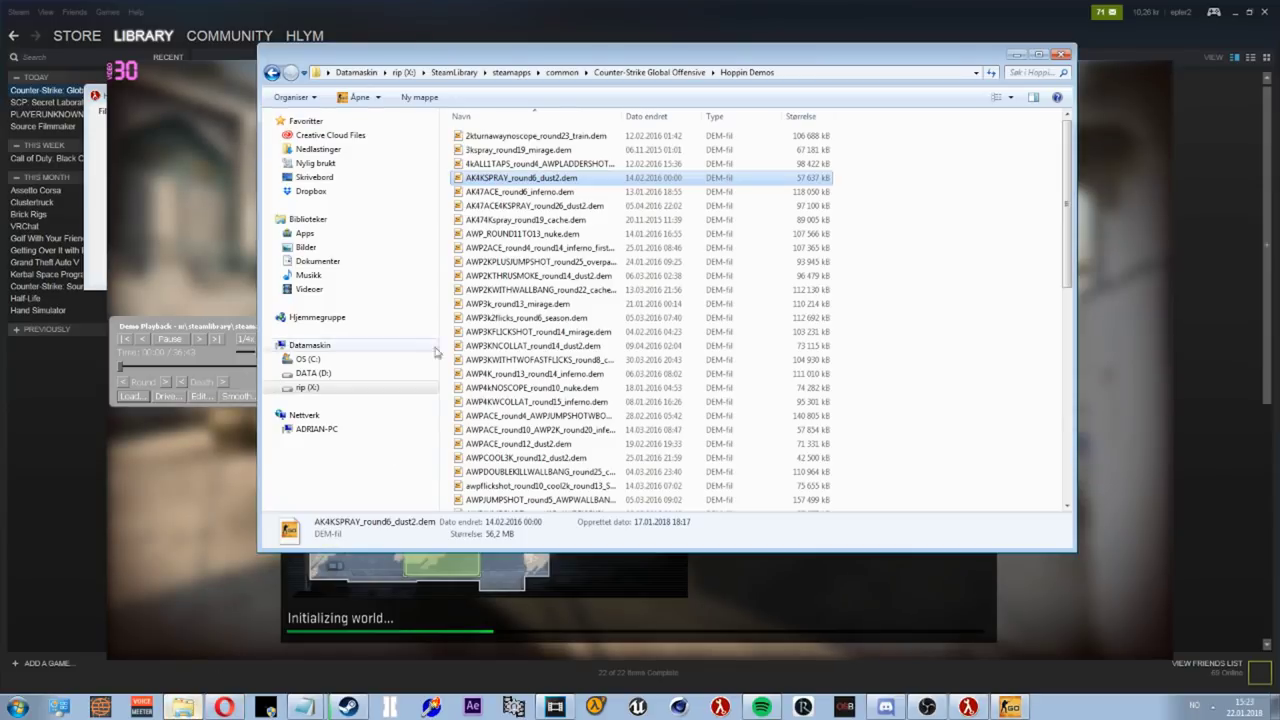
key(alt+Left)
double_click(505, 165)
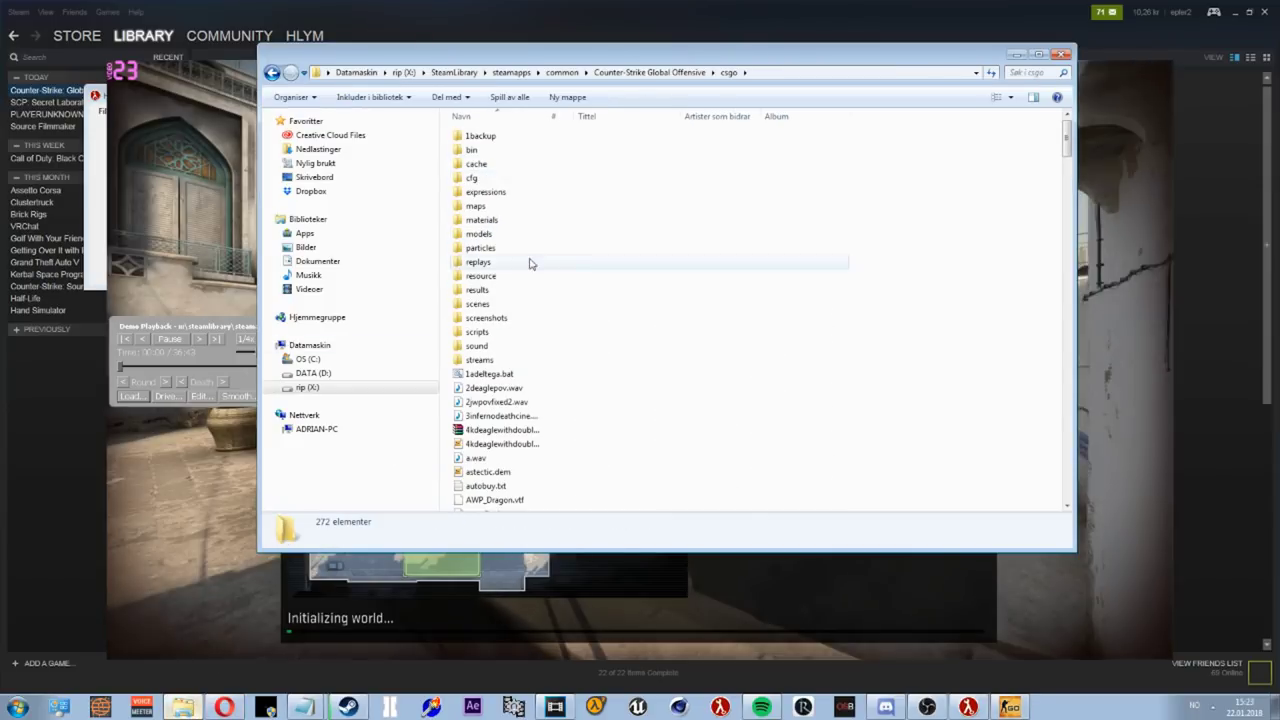
double_click(507, 175)
scroll(520, 290, down, 8)
click(537, 294)
scroll(537, 300, down, 8)
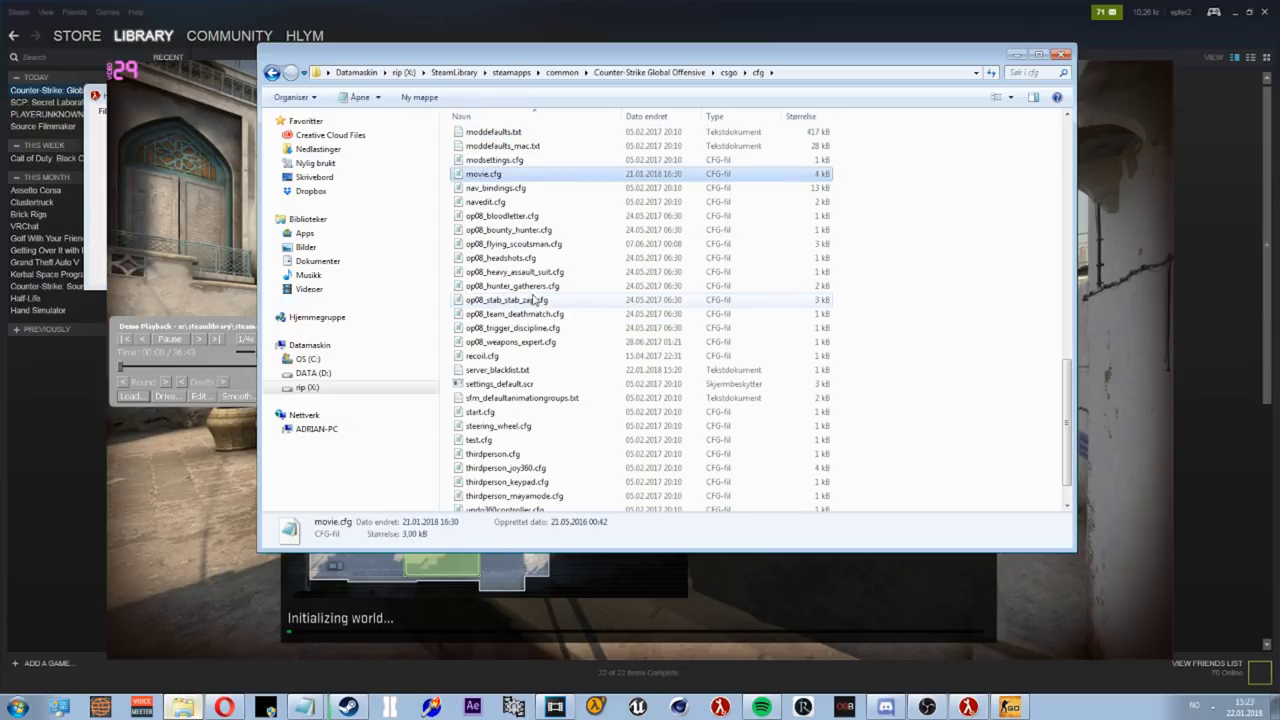
double_click(510, 170)
Select the three binds for mirv_campath add, mirv_input camera and demo_togglepause under MORE RECORDING BINDS in movie.cfg.
scroll(512, 172, down, 15)
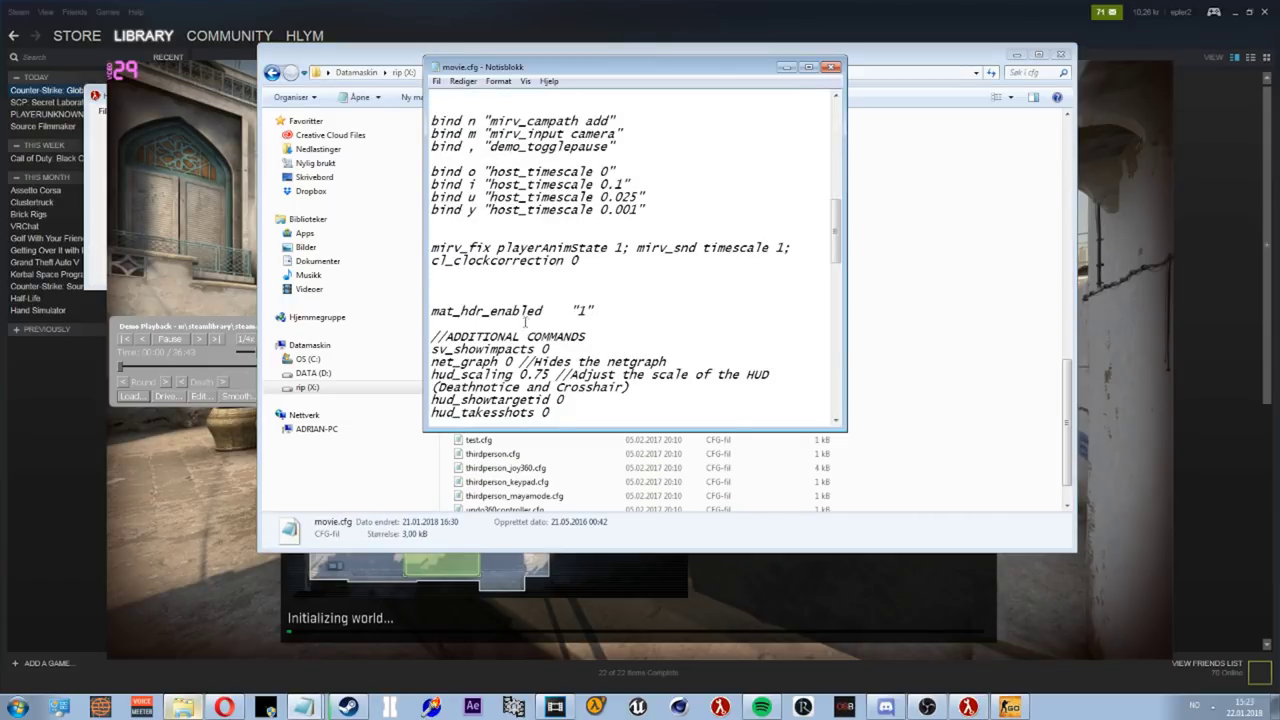
scroll(445, 219, up, 1)
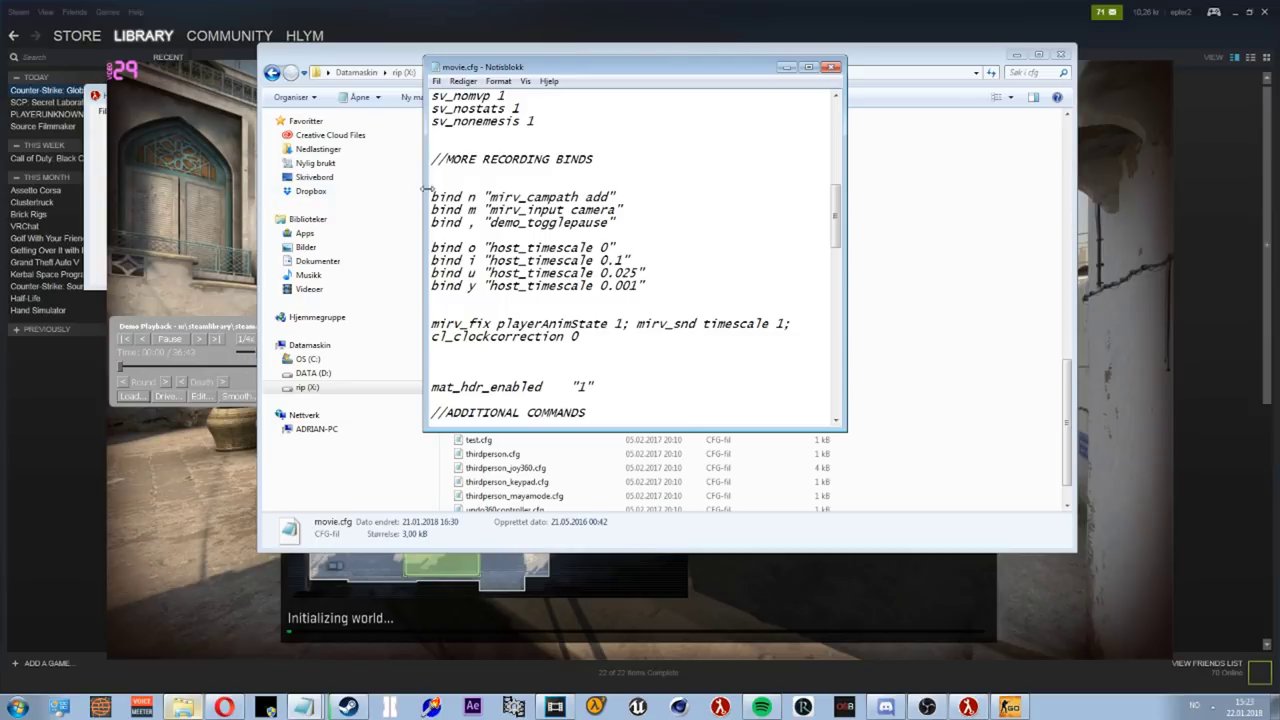
drag(431, 197, 650, 236)
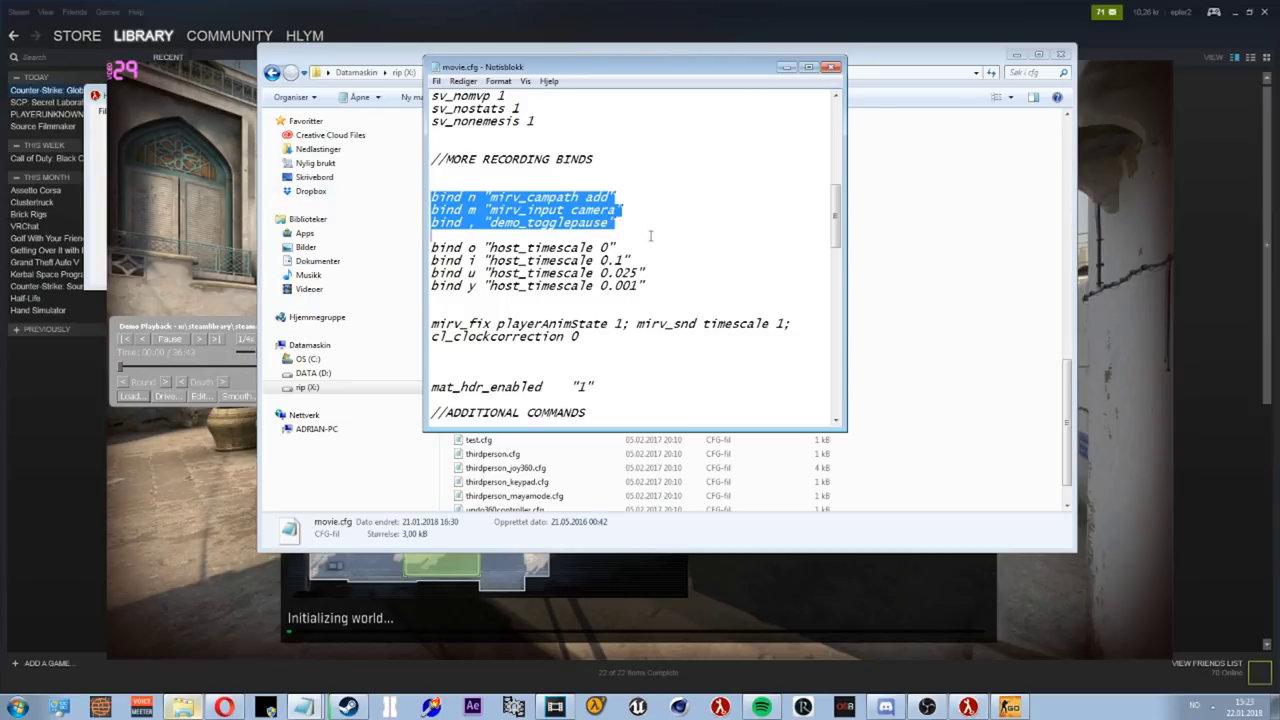
Return to the loaded demo, reposition the developer console and paste the three recording binds into it.
click(1105, 304)
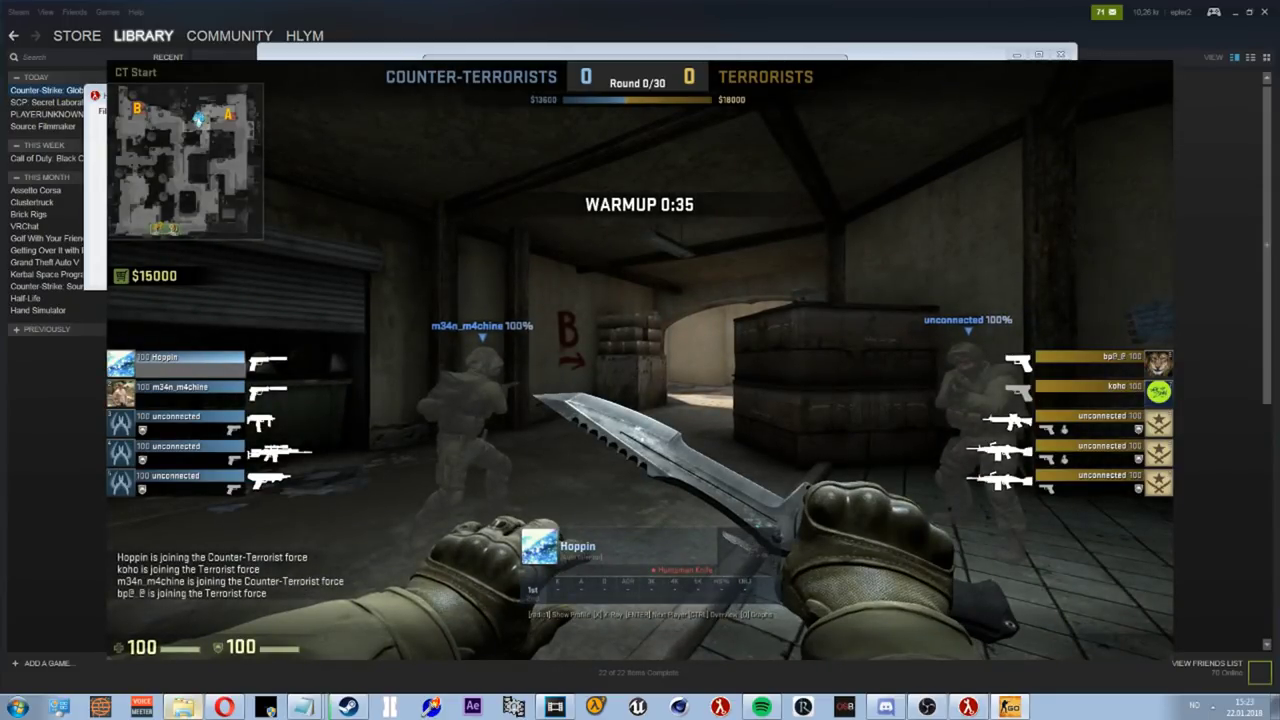
key(grave)
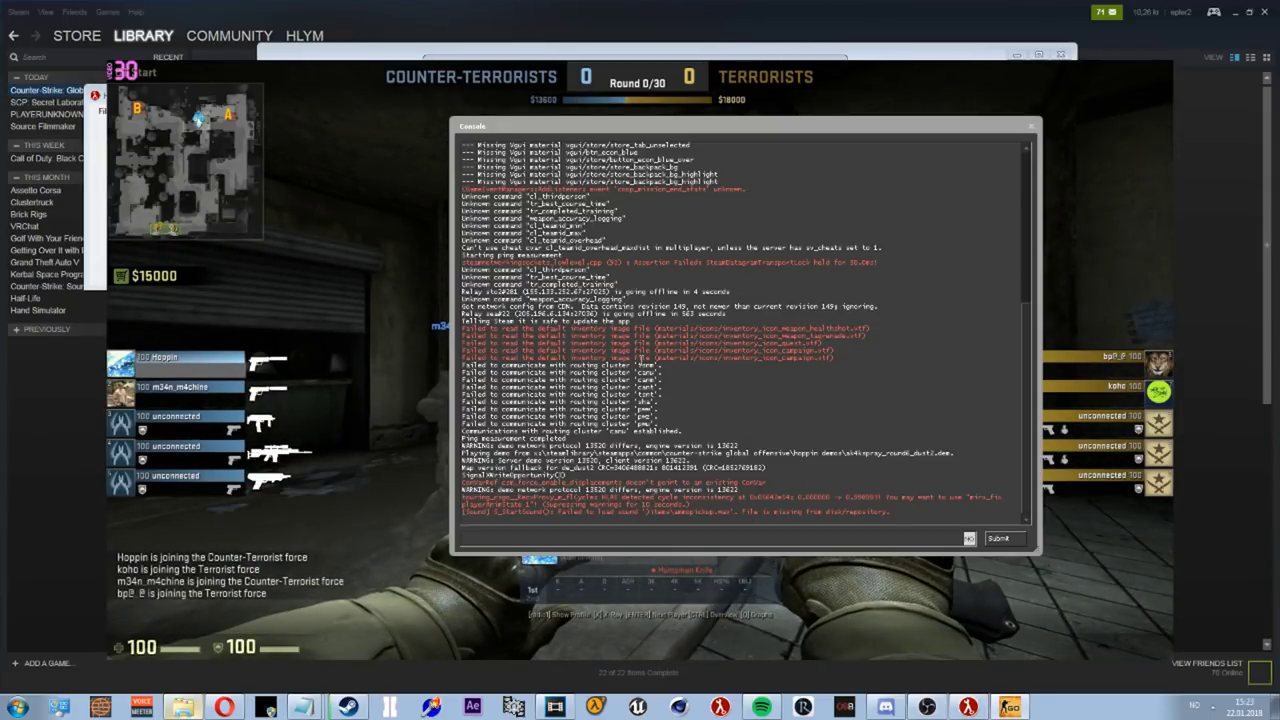
drag(655, 121, 561, 93)
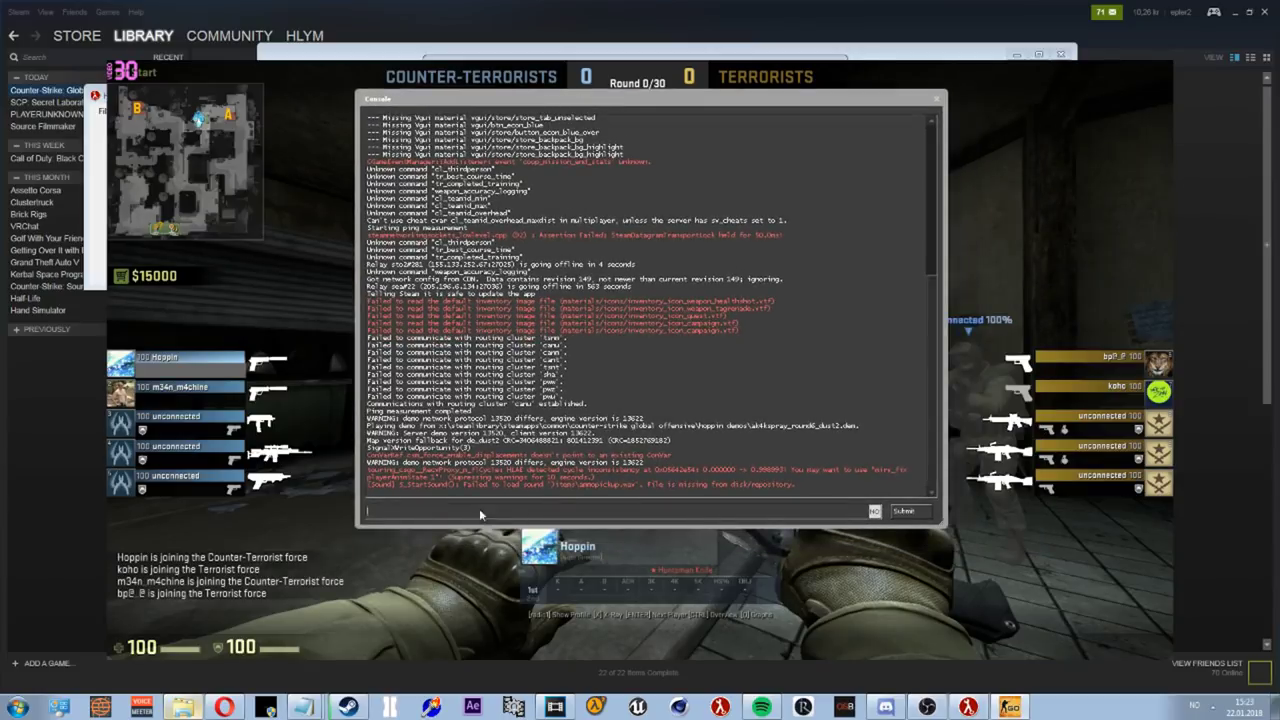
text(bind n "mirv_campath add";bind m "mirv_input camera";bind , "demo_togglepause")
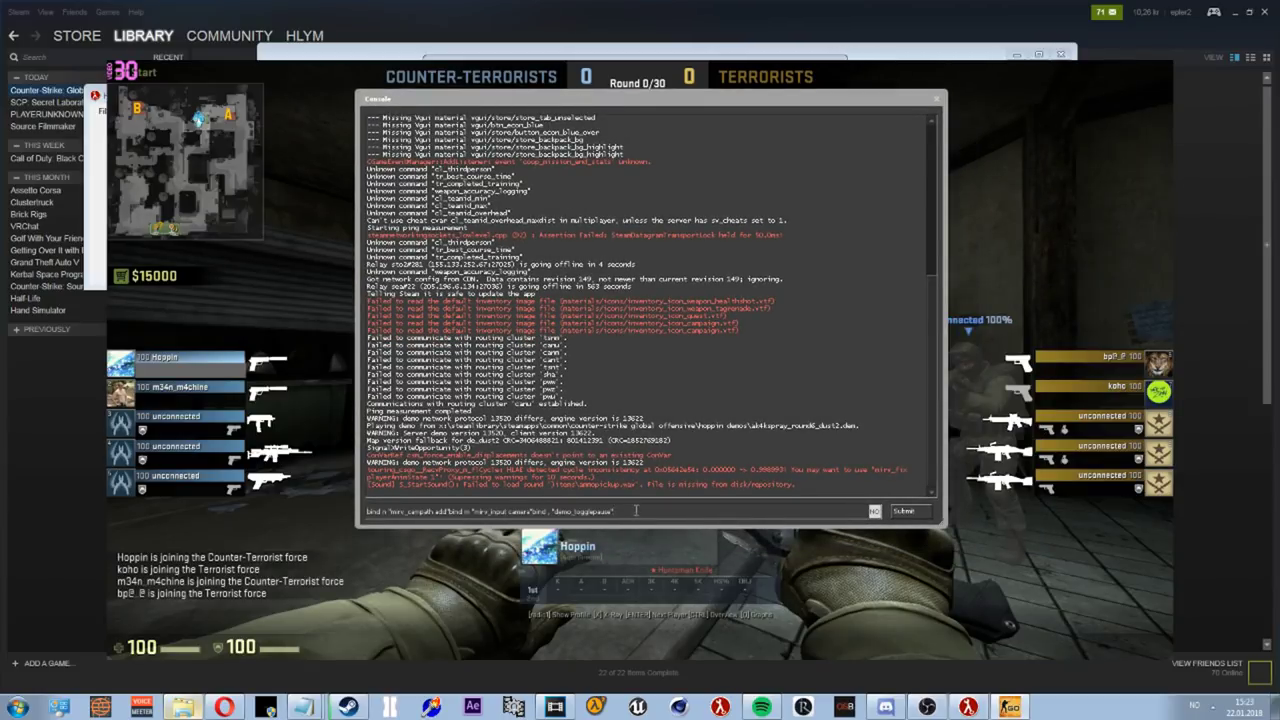
Trim the console entry to bind n "mirv_campath add" and submit it.
drag(636, 510, 449, 511)
key(BackSpace)
drag(472, 511, 350, 519)
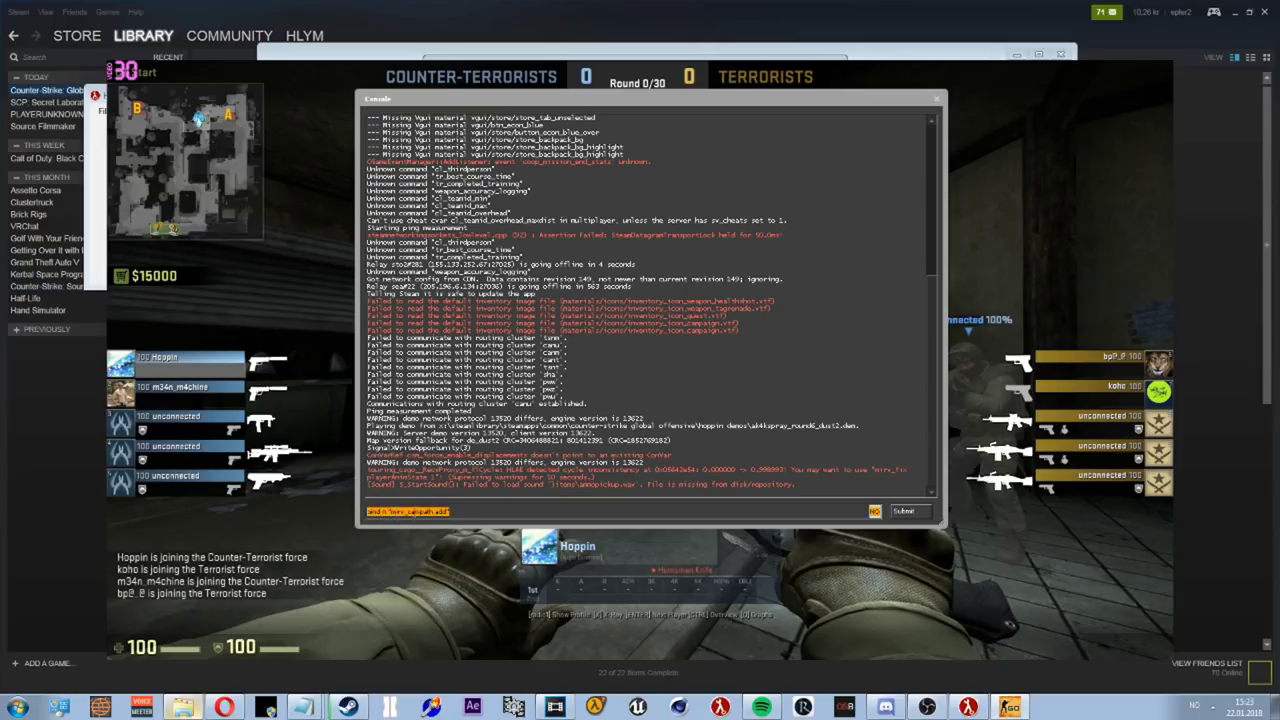
click(455, 510)
drag(447, 511, 368, 511)
click(451, 511)
key(Return)
Paste the recording binds again, trim the entry to bind m "mirv_input camera", and close the console without submitting.
text(bind n "mirv_campath add"bind m "mirv_input camera"bind , "demo_togglepause")
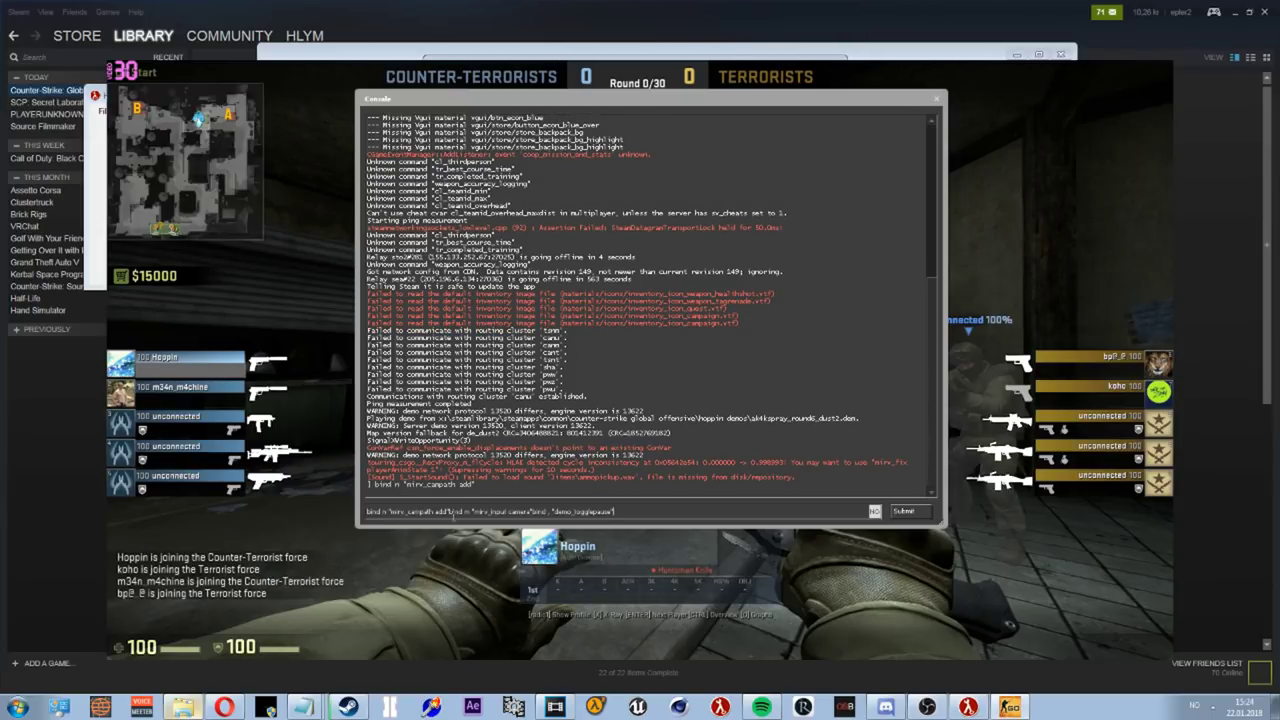
drag(449, 511, 362, 512)
key(BackSpace)
drag(563, 511, 450, 511)
key(BackSpace)
drag(367, 511, 457, 511)
click(457, 511)
triple_click(455, 513)
click(456, 514)
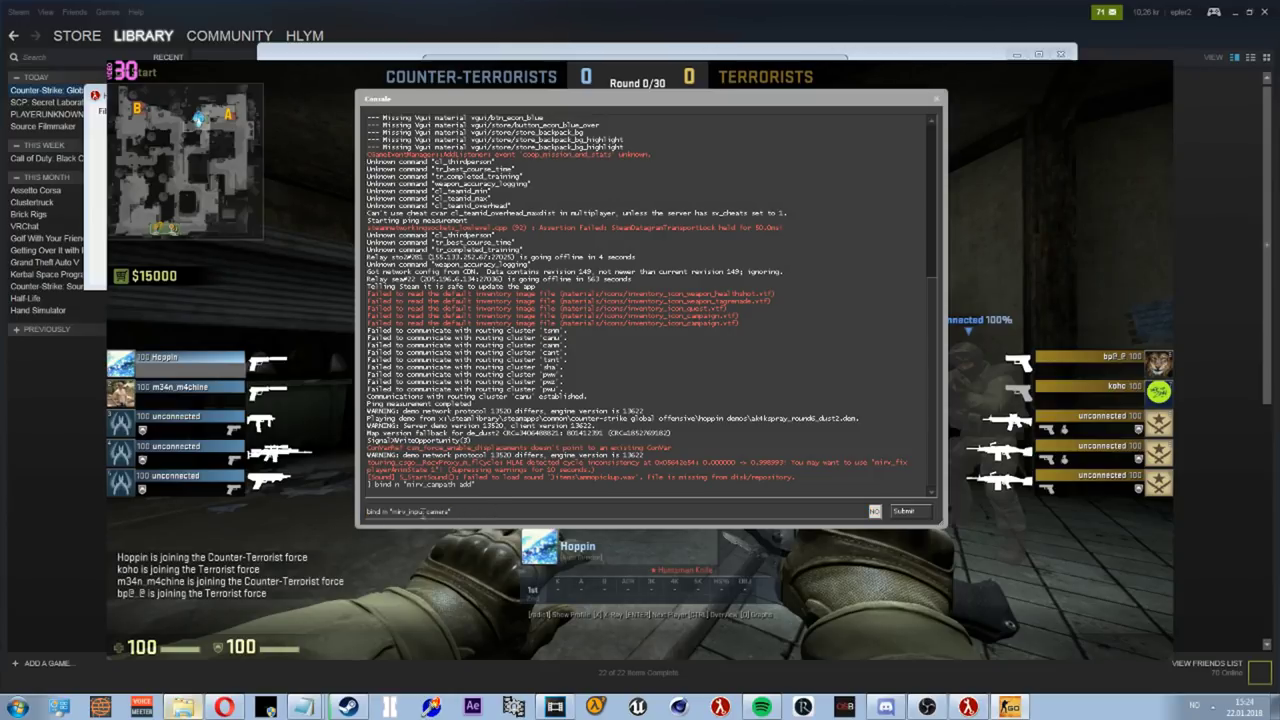
key(grave)
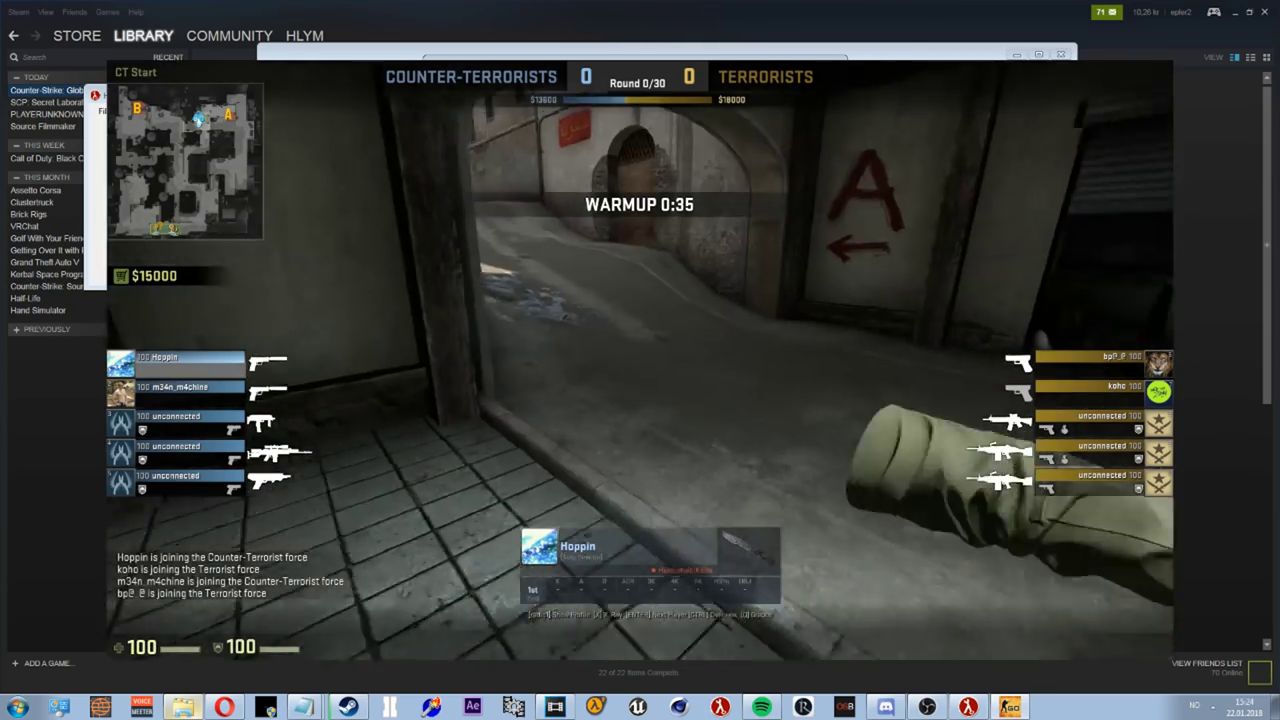
Try the demo's spectator controls by switching between players and between first-person and third-person views.
key(2)
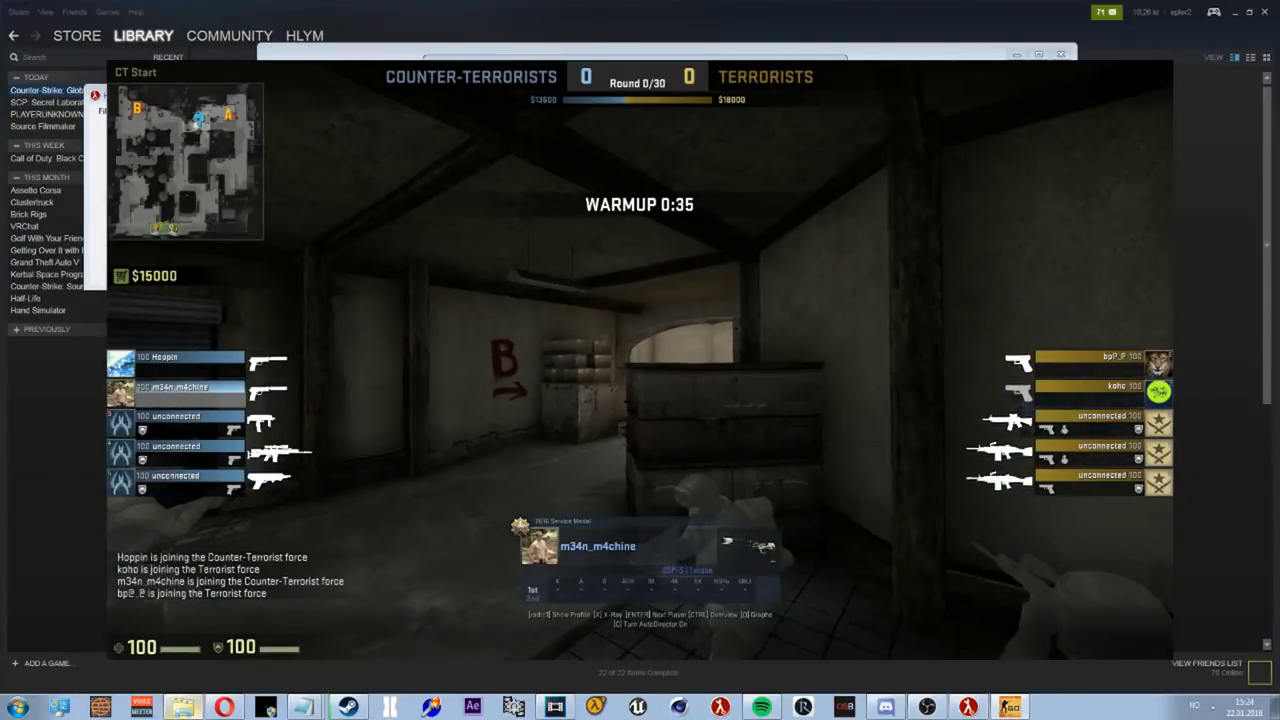
key(Escape)
key(Escape)
key(Return)
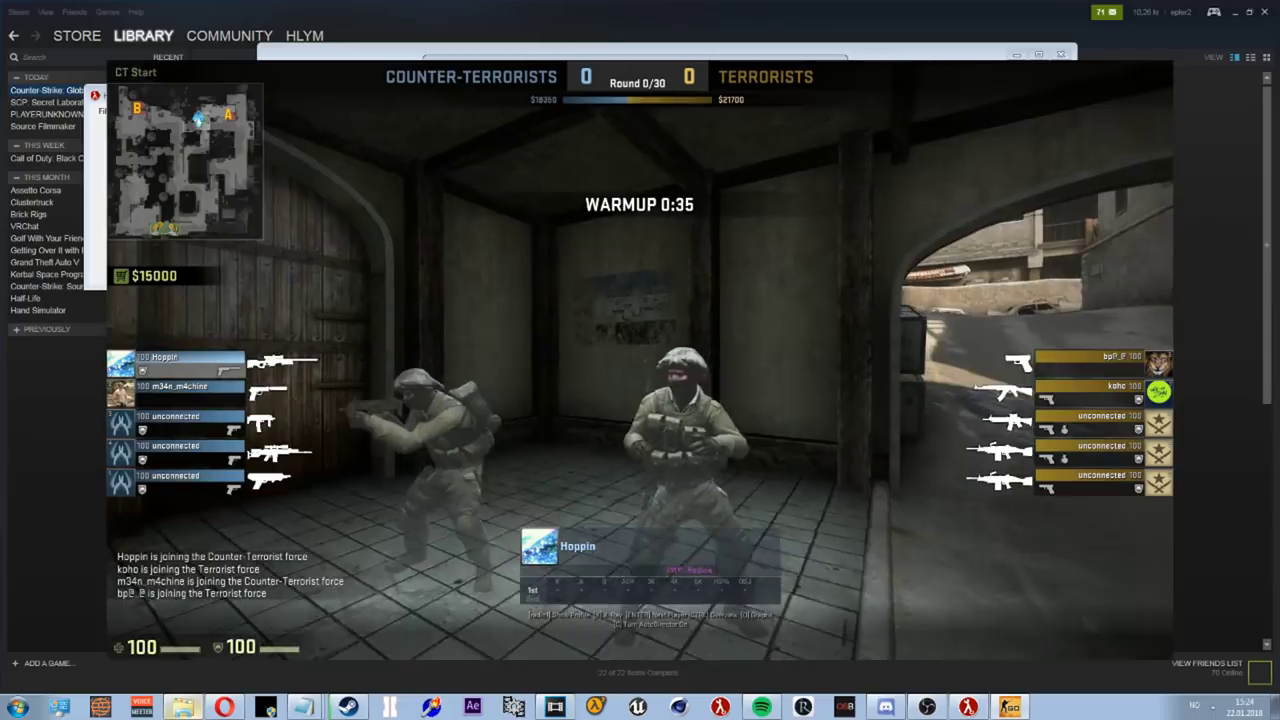
key(Return)
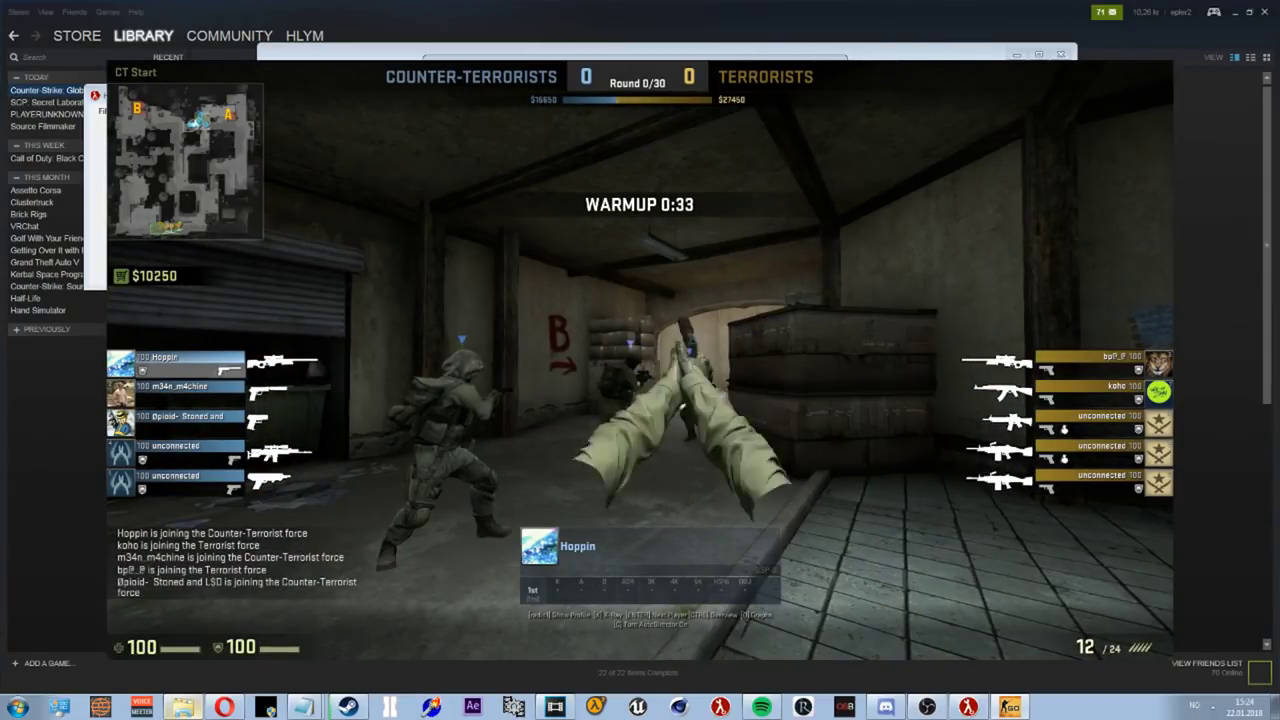
key(space)
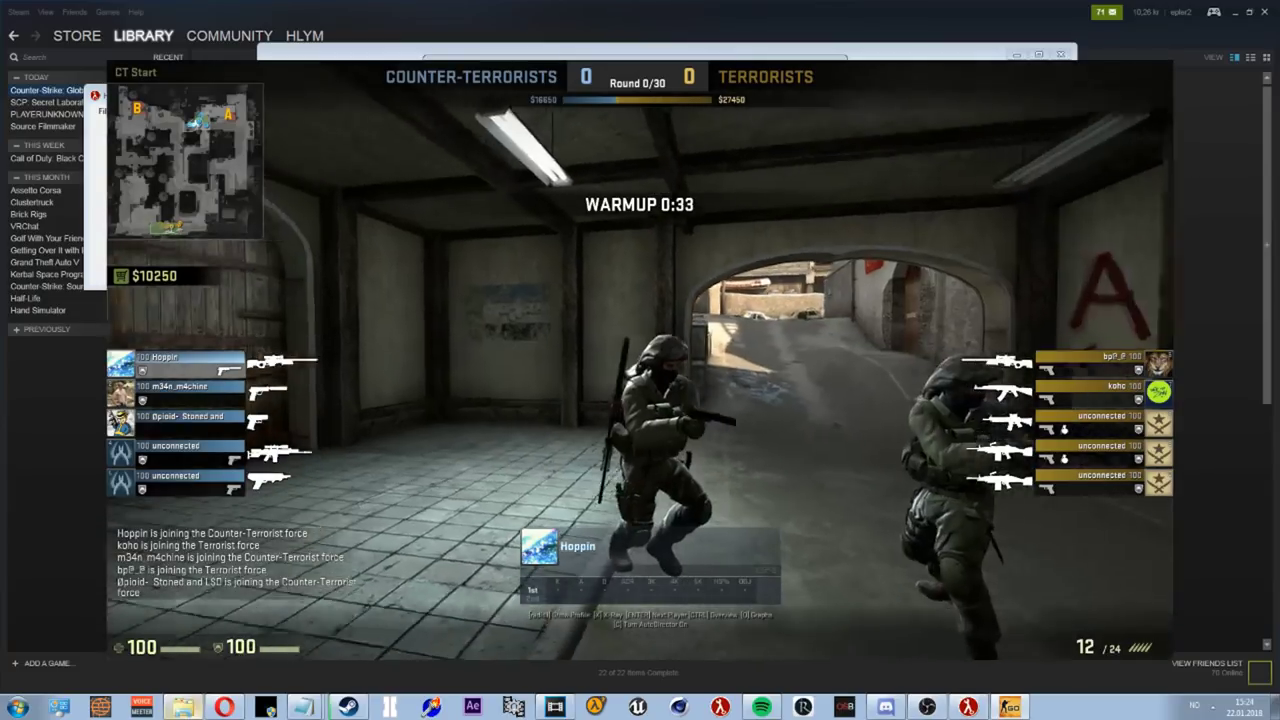
key(space)
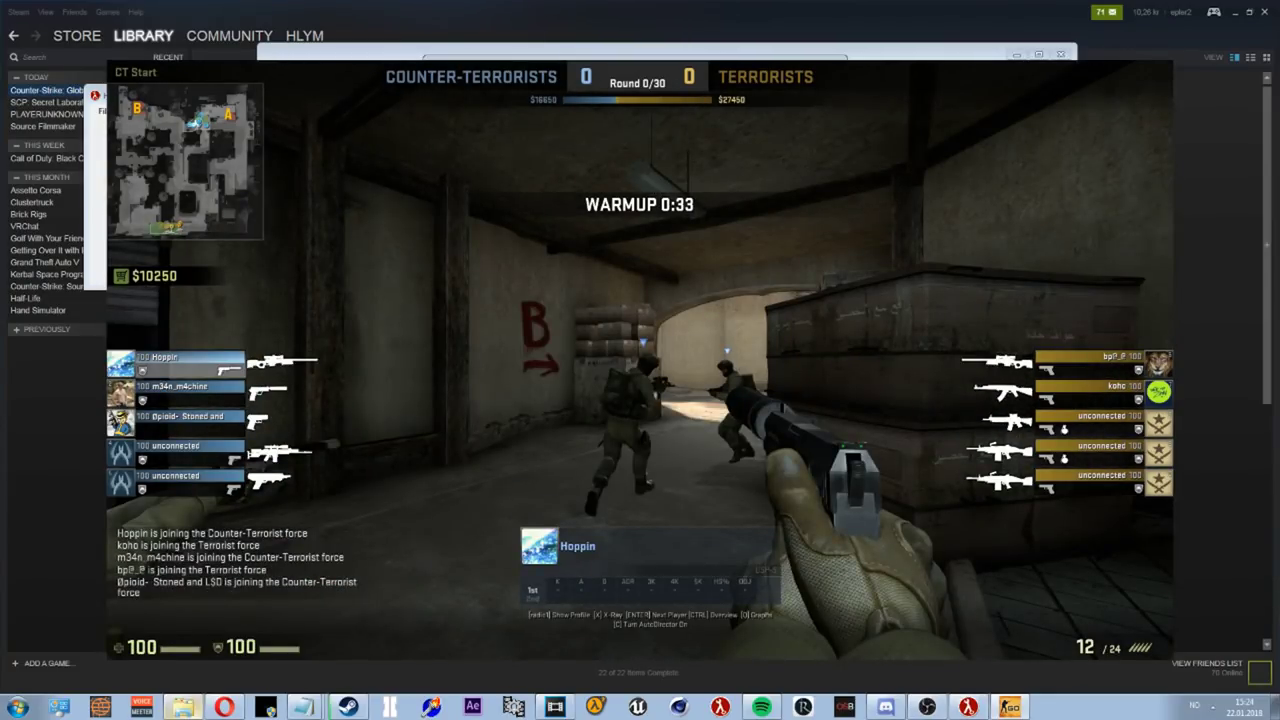
Replace the console entry with bind , "demo_togglepause" from the pasted binds and close the console without submitting.
key(grave)
key(ctrl+a)
key(BackSpace)
text(bind n "mirv_campath add"bind m "mirv_input camera"bind , "demo_togglepause")
drag(535, 512, 366, 512)
key(BackSpace)
drag(472, 509, 366, 512)
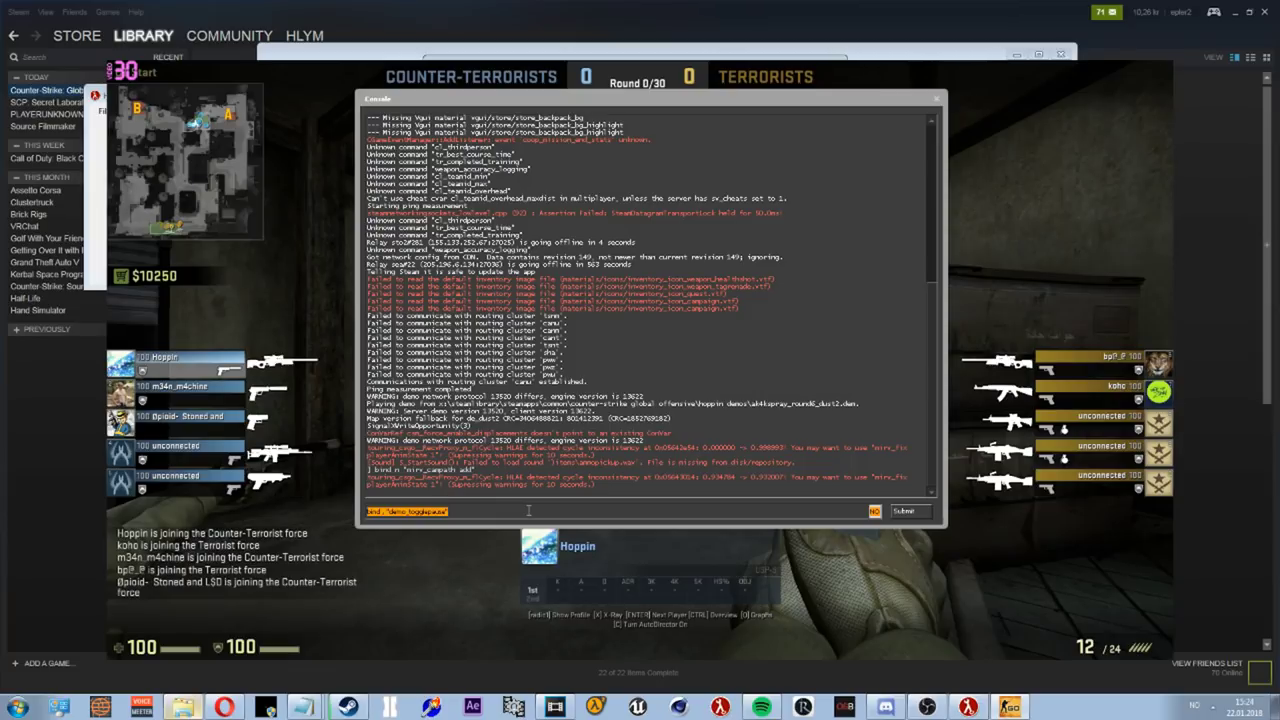
click(455, 510)
key(grave)
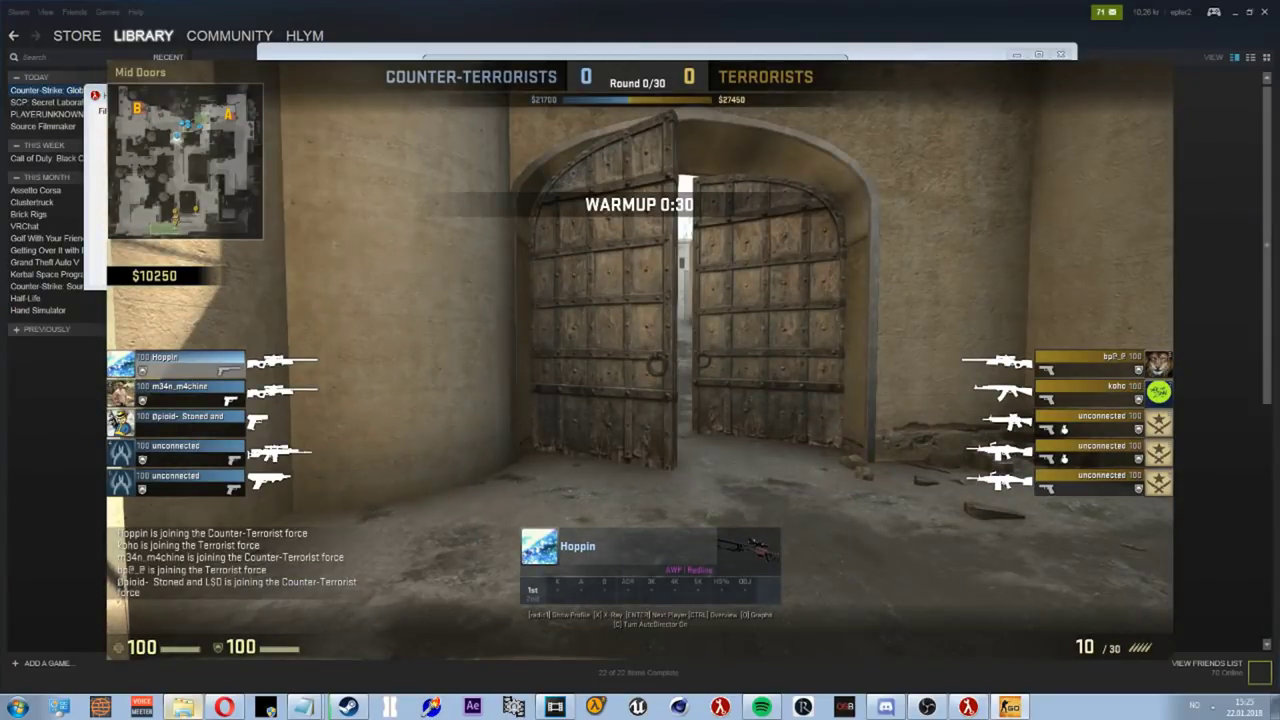
Run the movie config in the console with exec movie.
key(grave)
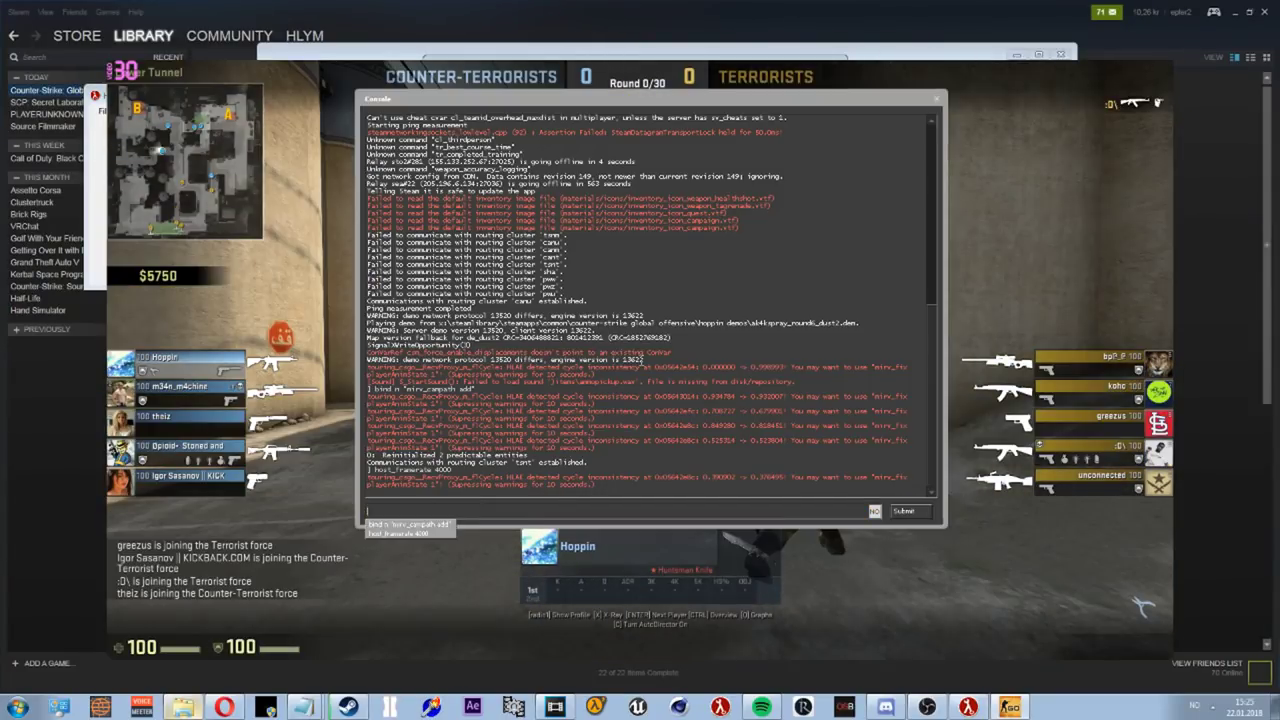
text(exec movie)
key(Return)
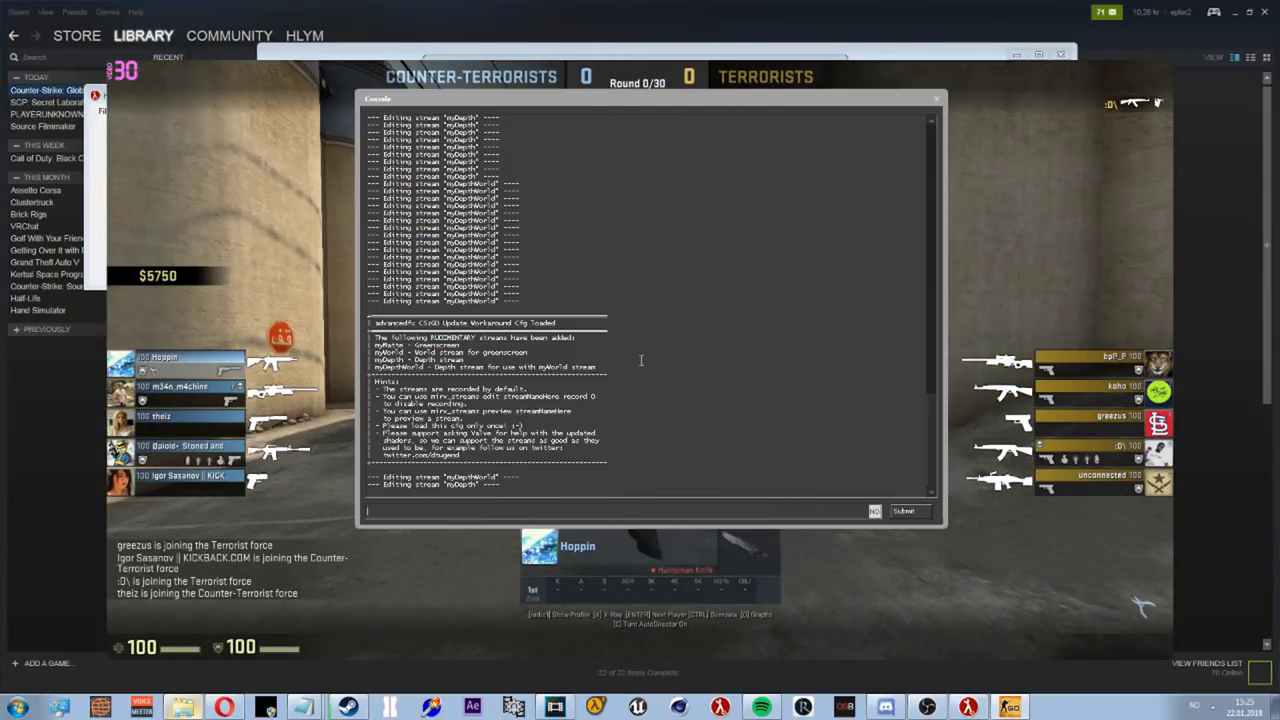
Set host_framerate to 0 through the console and return to the demo.
key(grave)
key(grave)
text(host_framerate 4000)
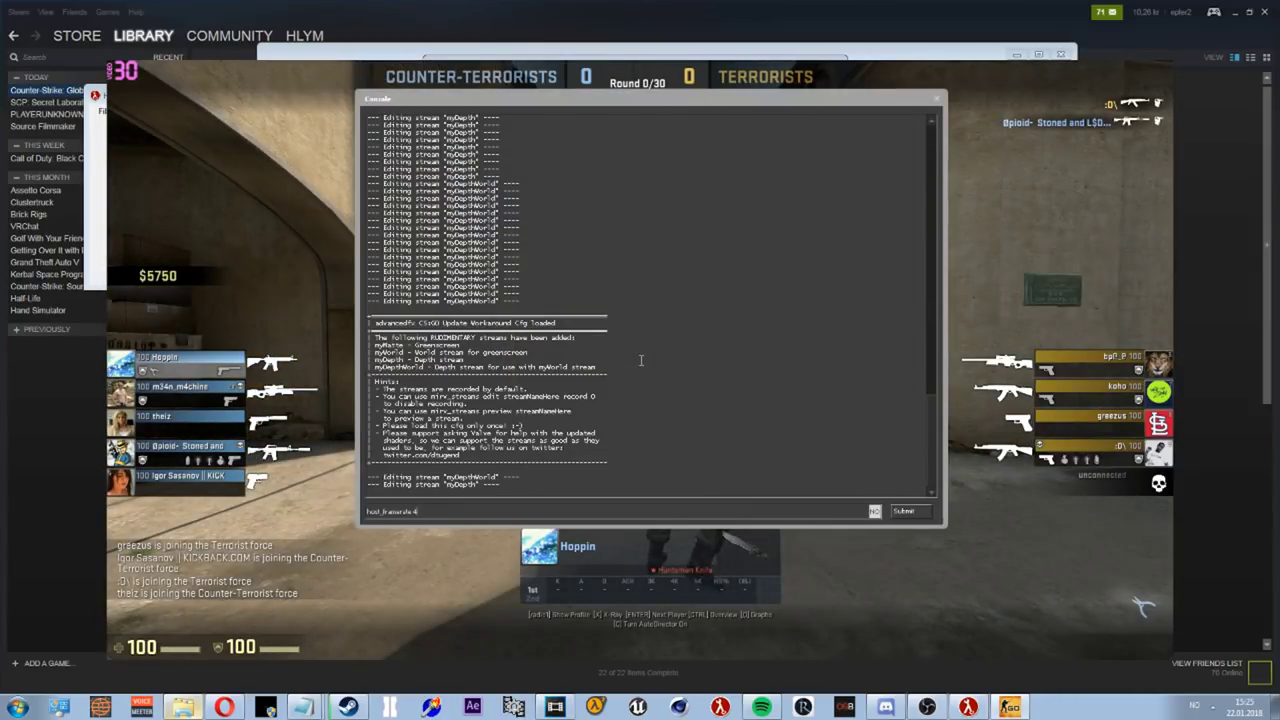
key(Return)
key(grave)
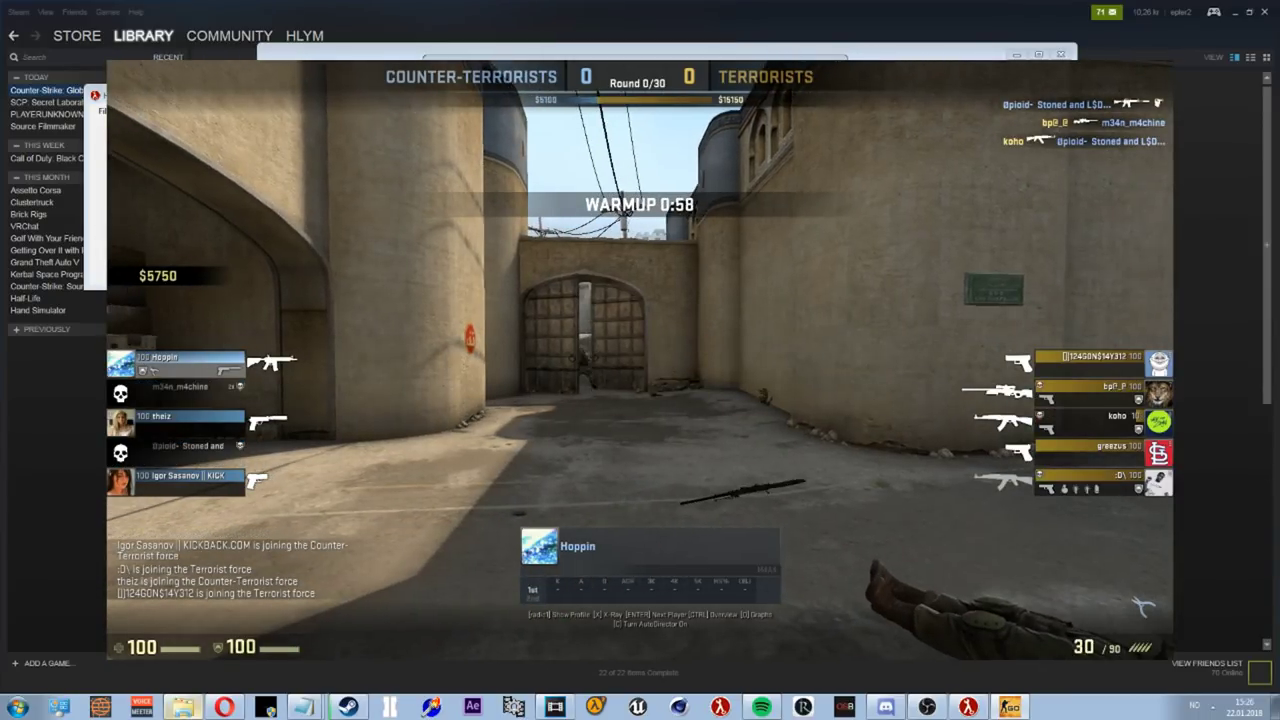
Check the current tick in the demo playback controls and jump the demo to tick 1900 with demo_goto 1900.
key(shift+F2)
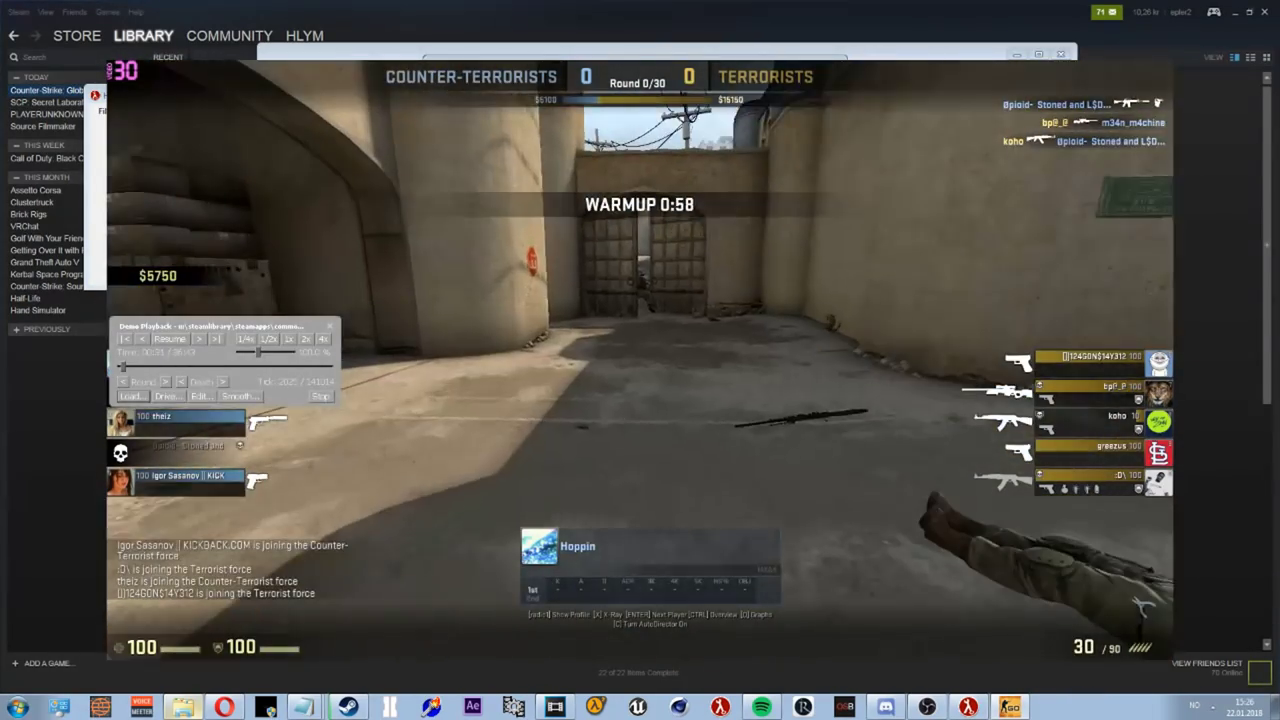
key(shift+F2)
key(grave)
text(demo_)
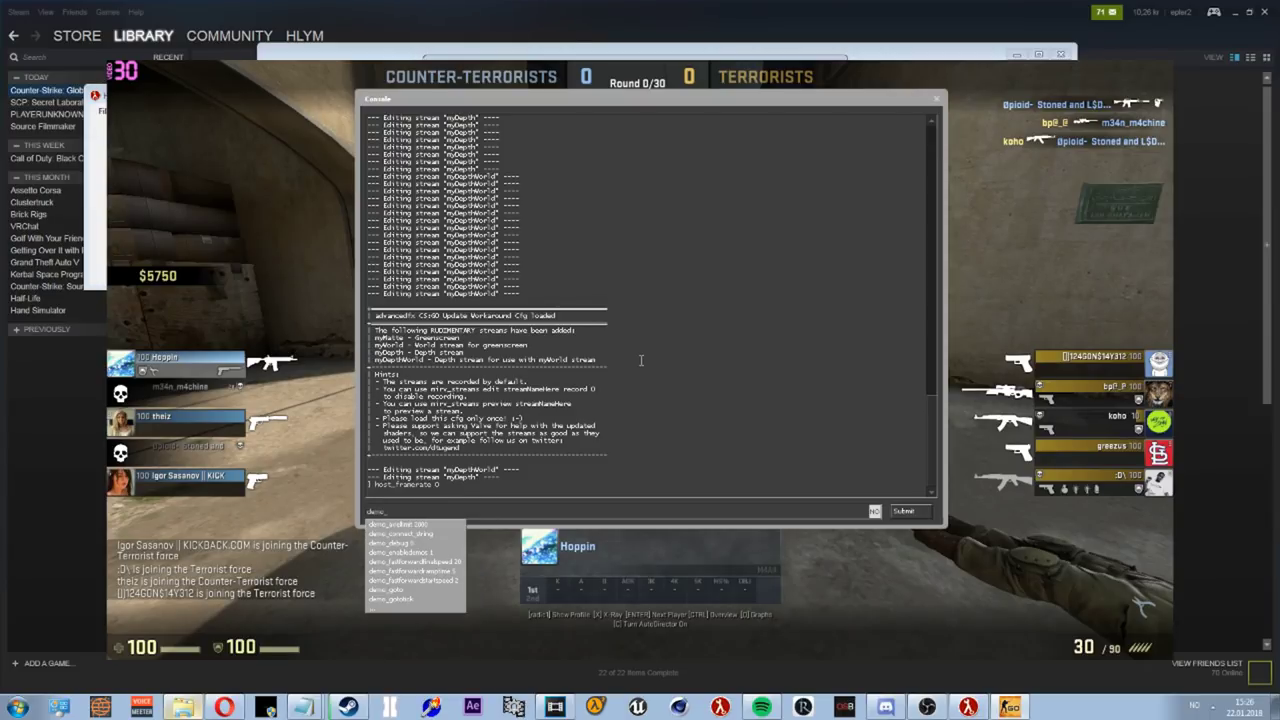
text(goto 150)
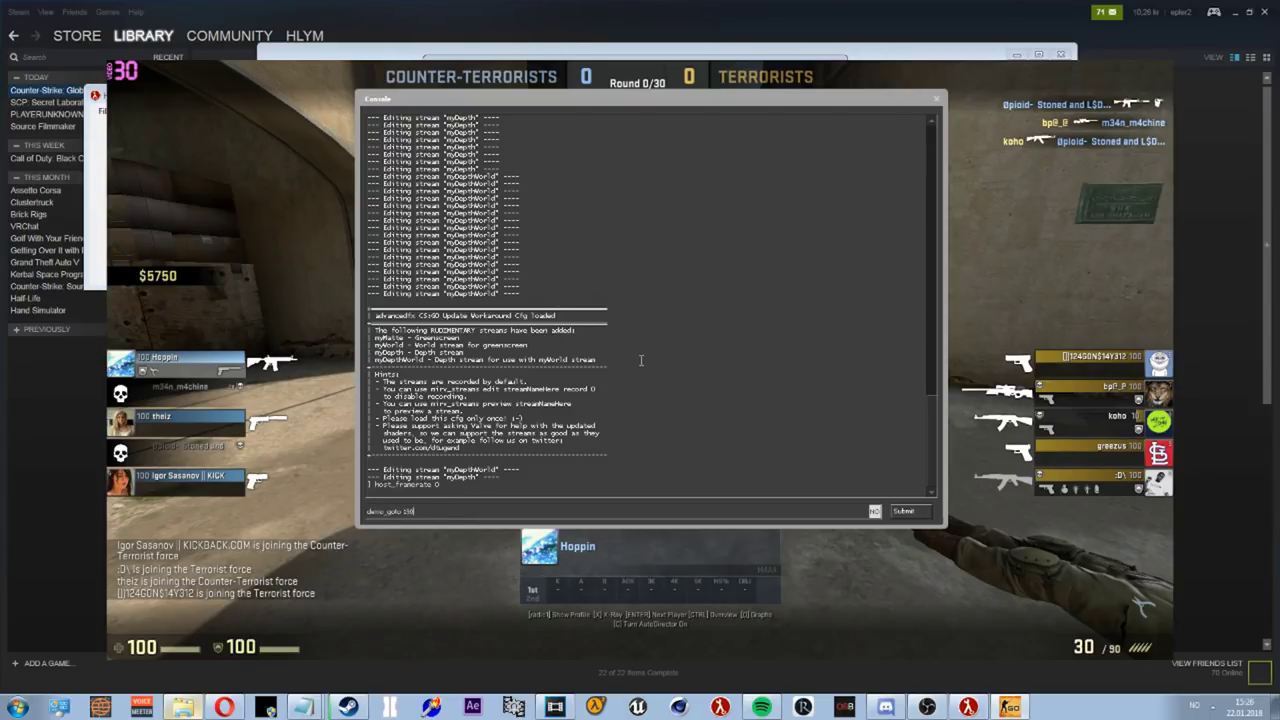
text(0)
key(Return)
key(Escape)
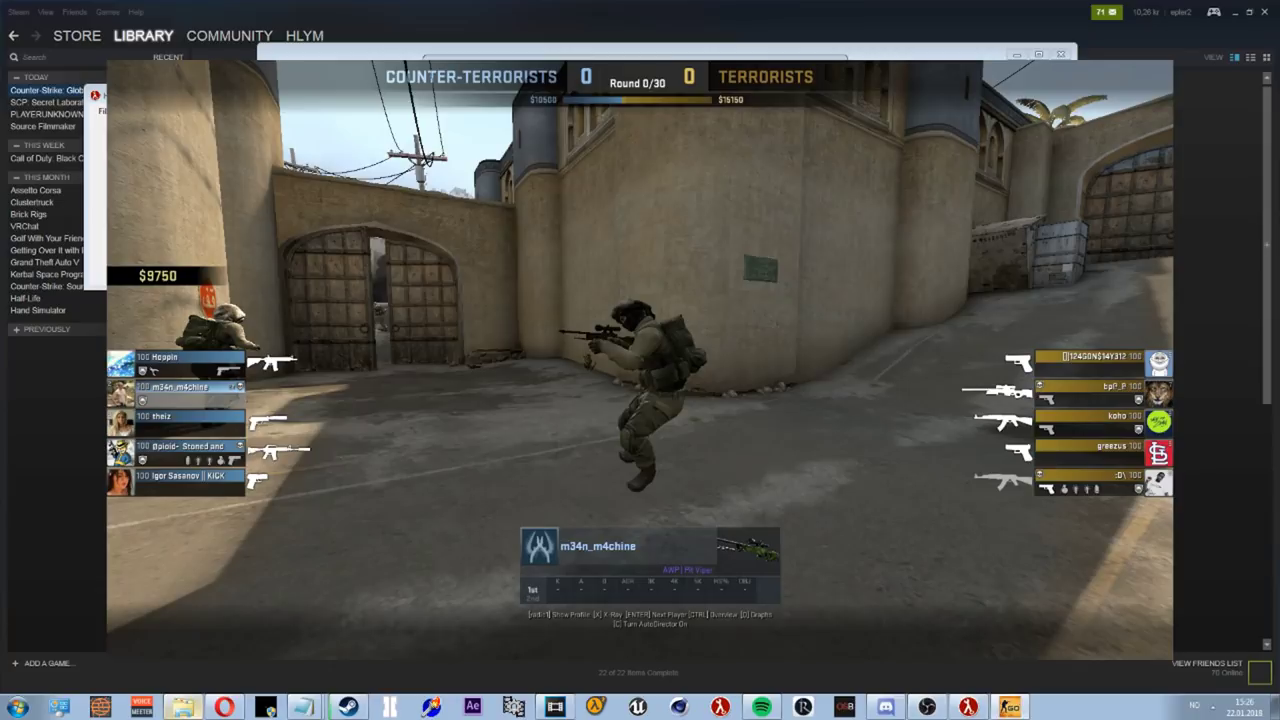
key(grave)
key(Escape)
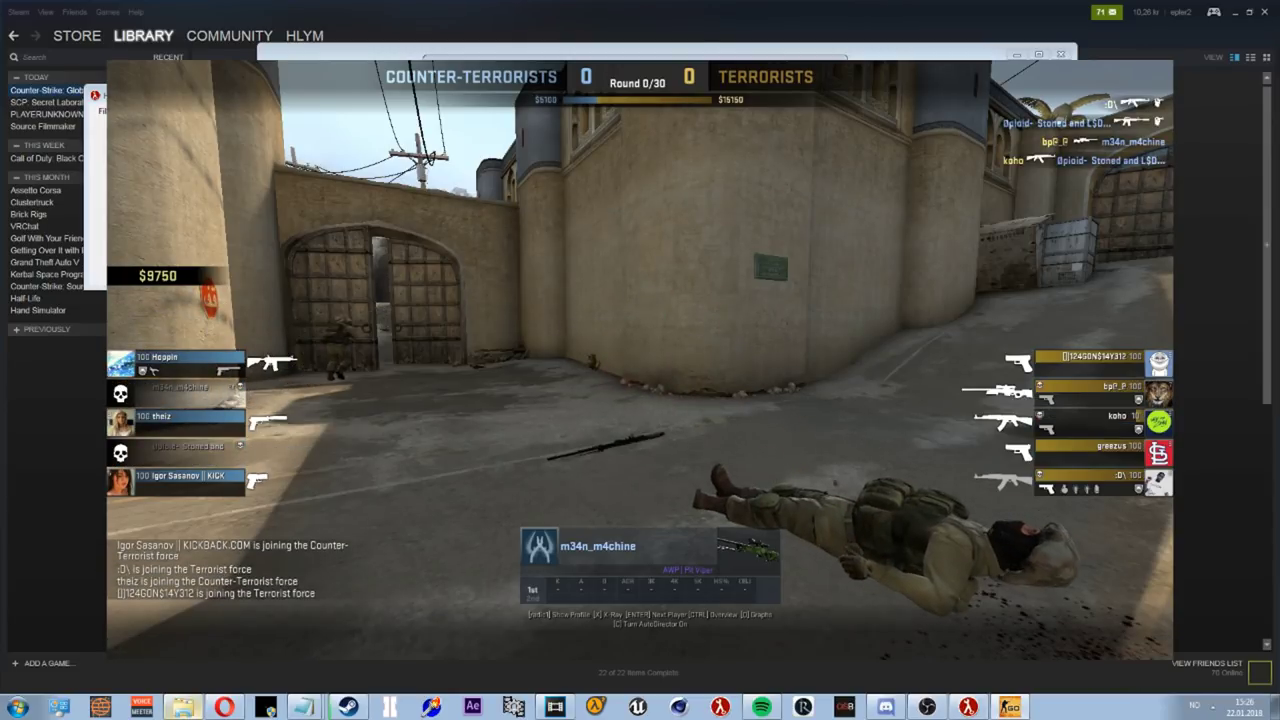
Limit the HUD to kill notices by submitting cl_draw_only_deathnotices 1 in the console.
key(grave)
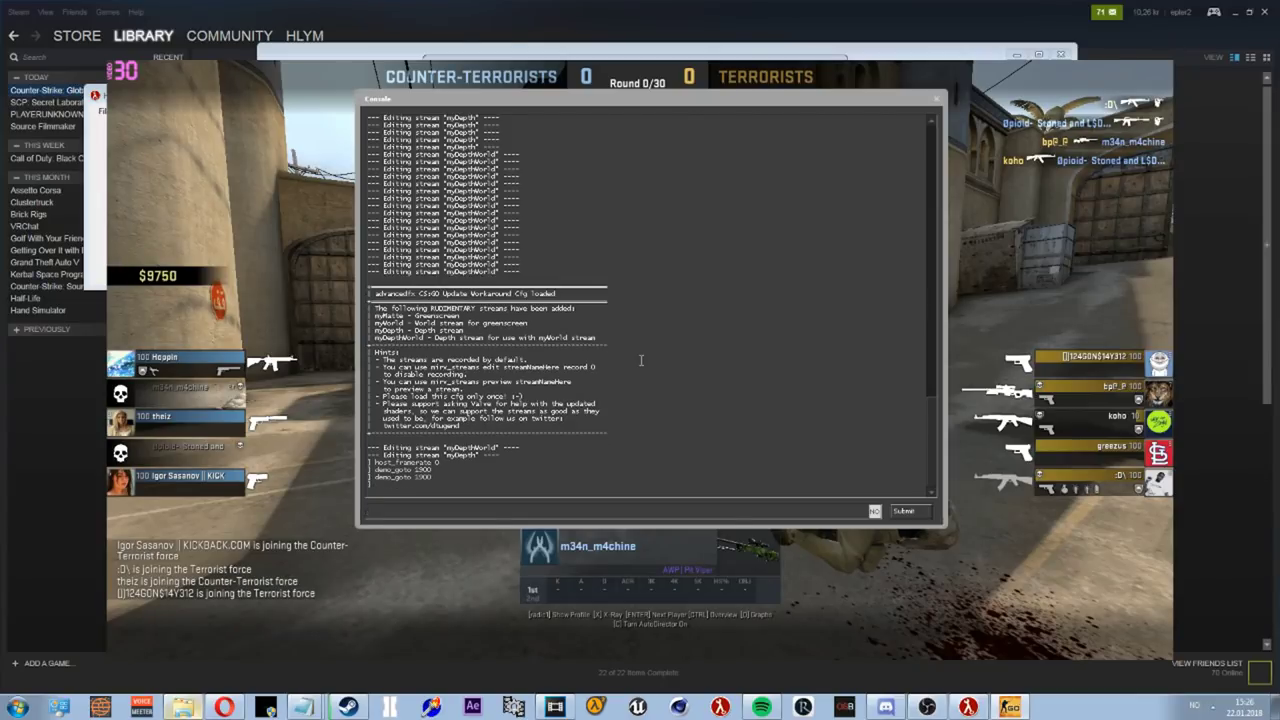
text(cl_drawhud 0)
key(Return)
key(grave)
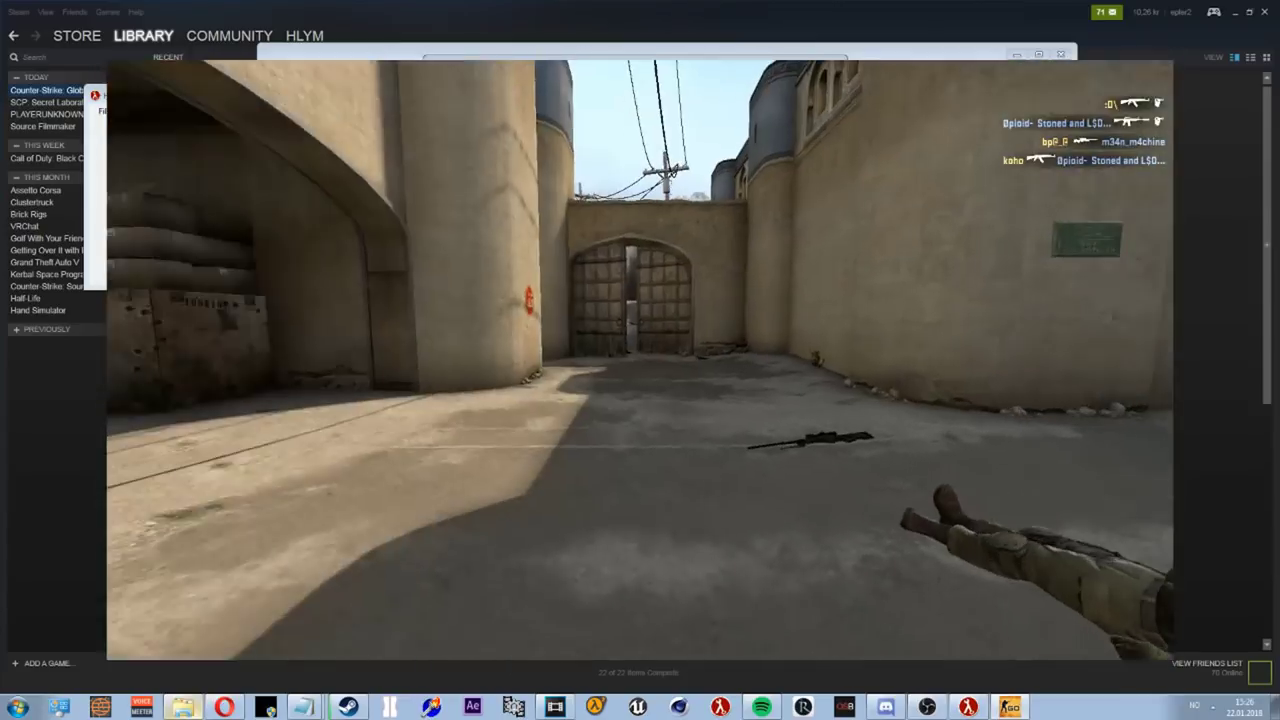
Edit the recalled console command to cl_drawhud 0 and submit it to hide the whole HUD.
key(grave)
key(Up)
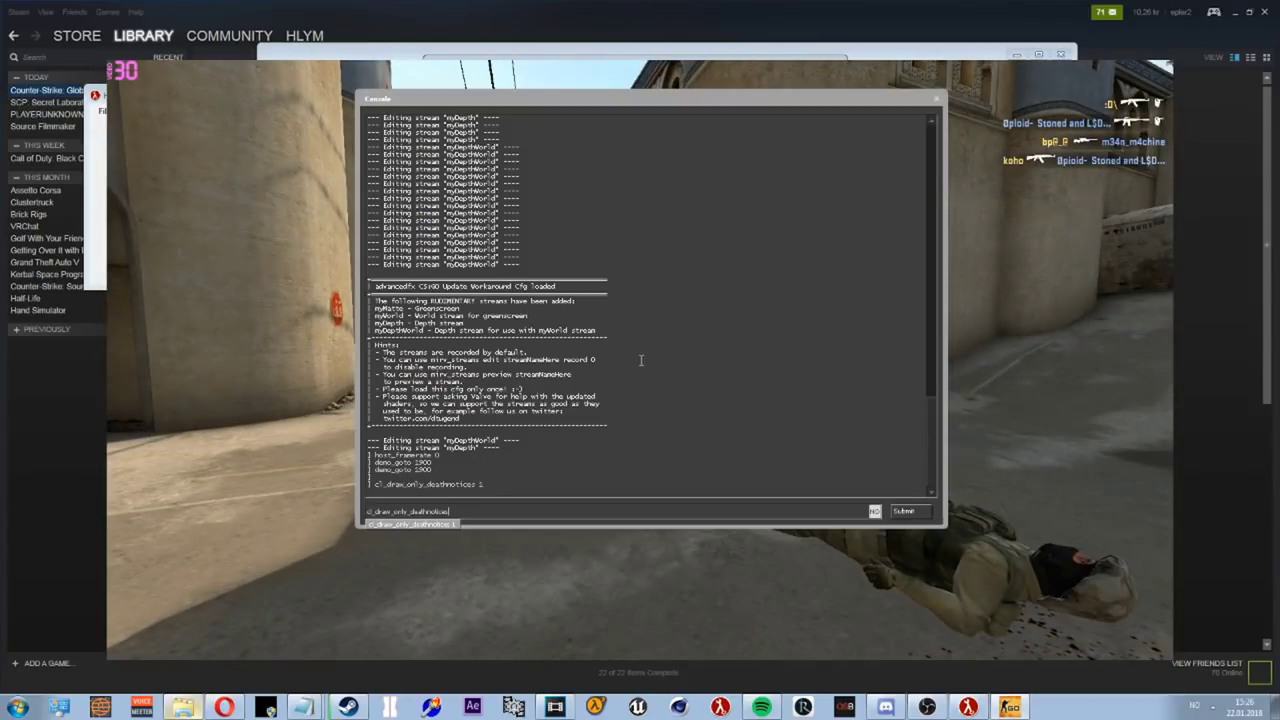
key(BackSpace)
key(BackSpace)
key(BackSpace)
key(BackSpace)
key(BackSpace)
key(BackSpace)
key(BackSpace)
key(BackSpace)
key(BackSpace)
key(BackSpace)
key(BackSpace)
key(BackSpace)
key(BackSpace)
key(BackSpace)
key(BackSpace)
key(BackSpace)
key(BackSpace)
key(BackSpace)
text(hud 0)
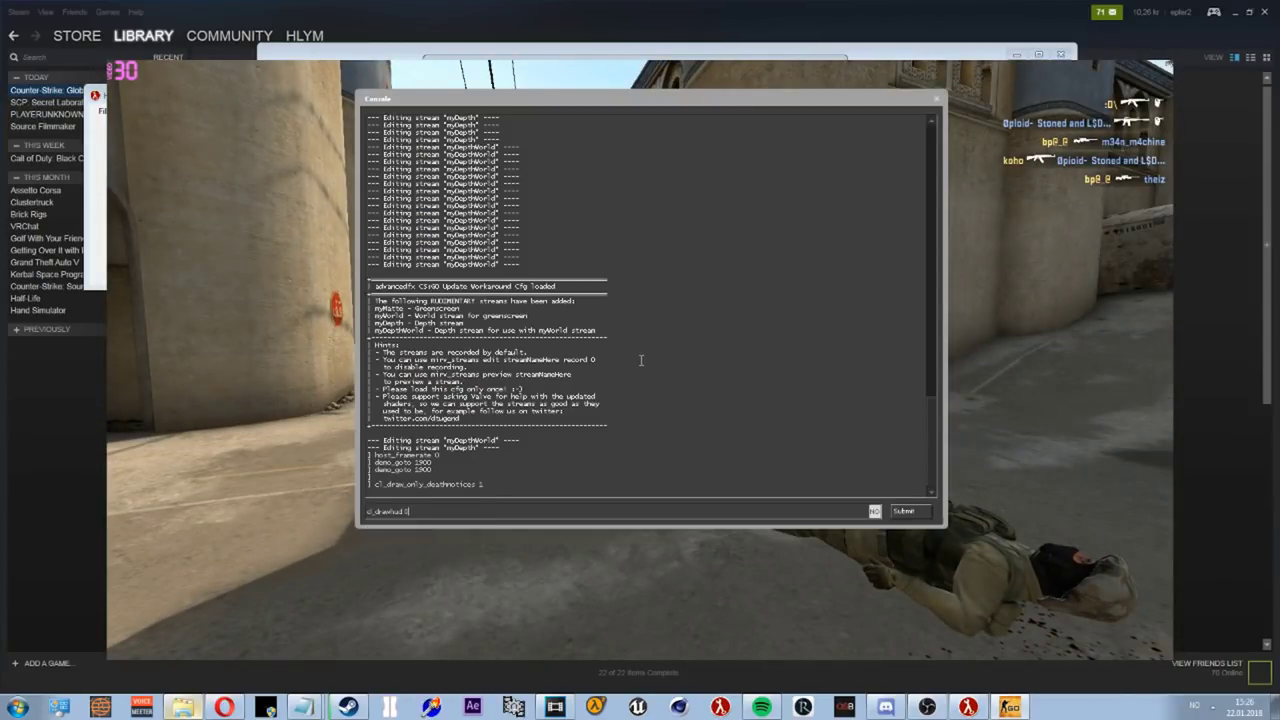
key(Return)
key(grave)
Recall and submit demo_goto 1900 to restart the scene without the HUD.
key(grave)
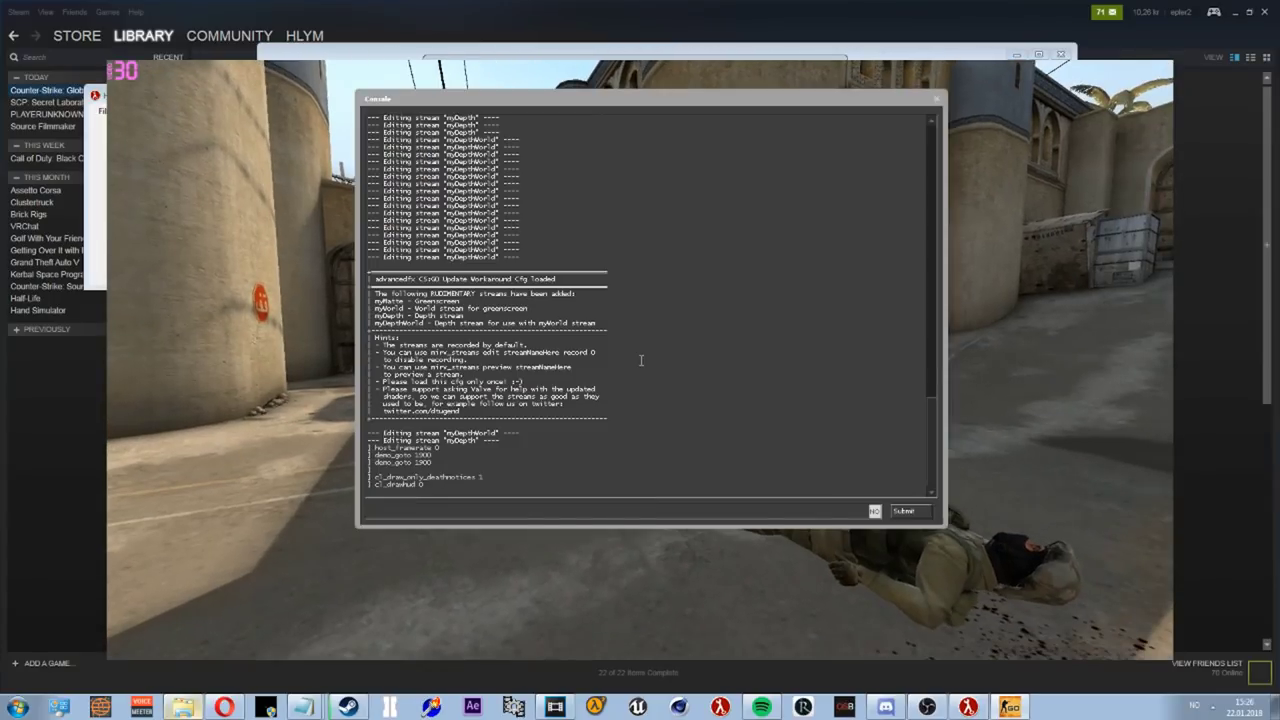
key(Up)
key(Up)
key(Up)
key(Return)
key(grave)
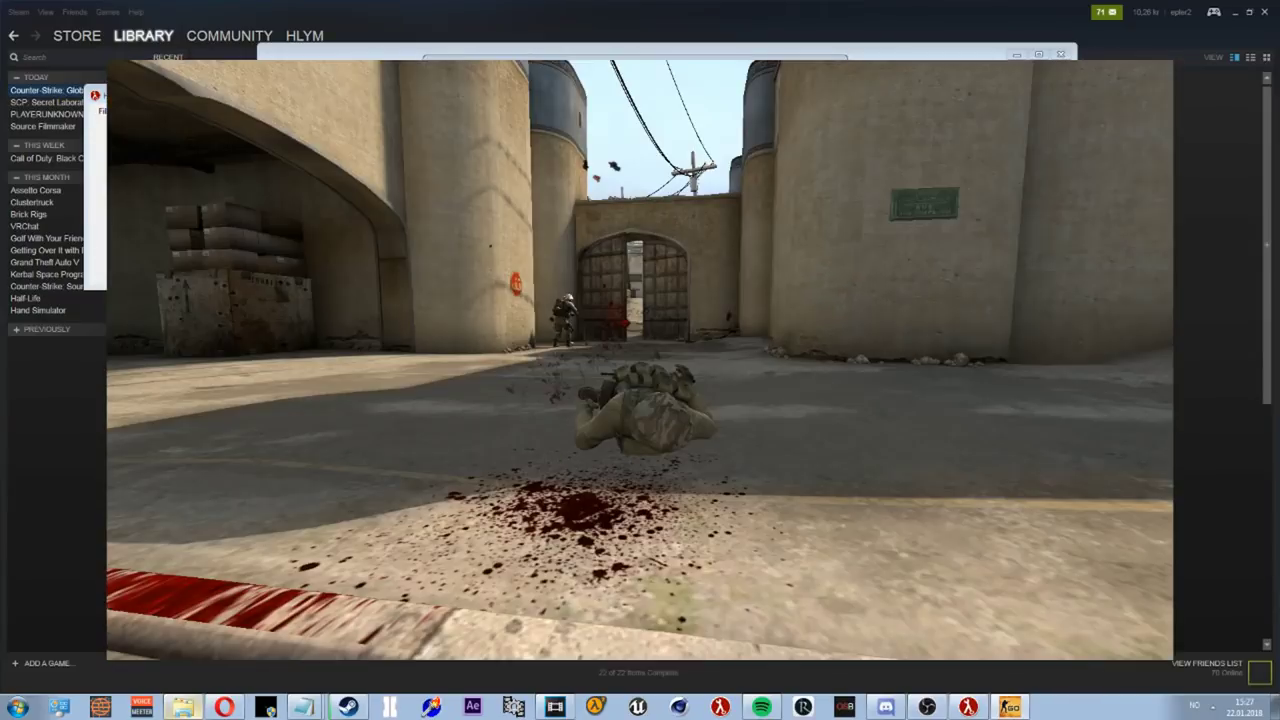
Activate the camera path by submitting mirv_campath enabled 1 in the console.
key(grave)
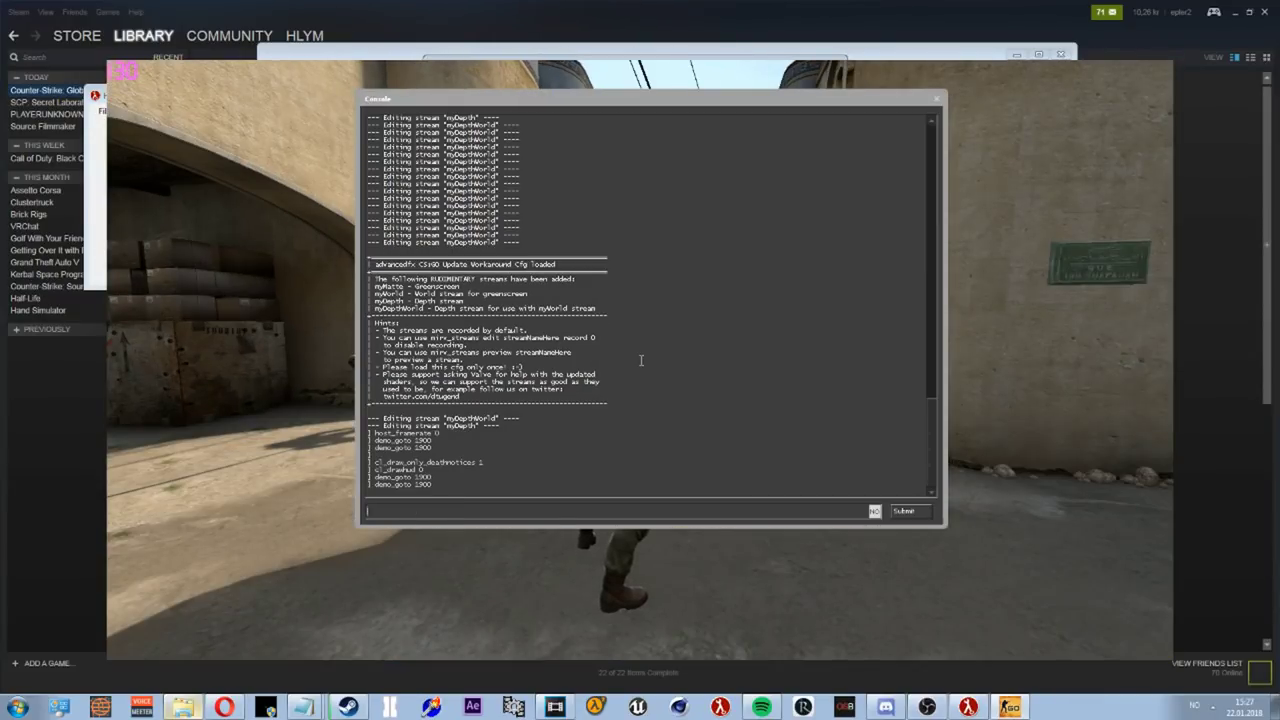
text(mirv_cam)
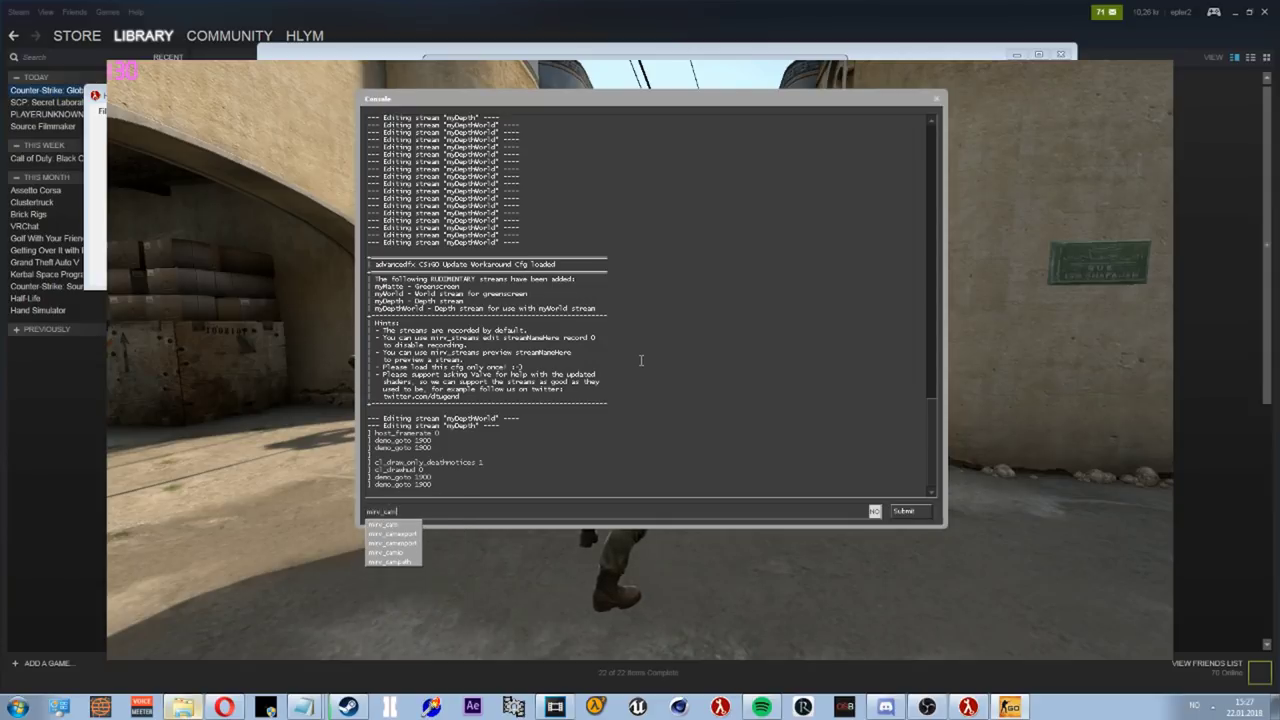
key(grave)
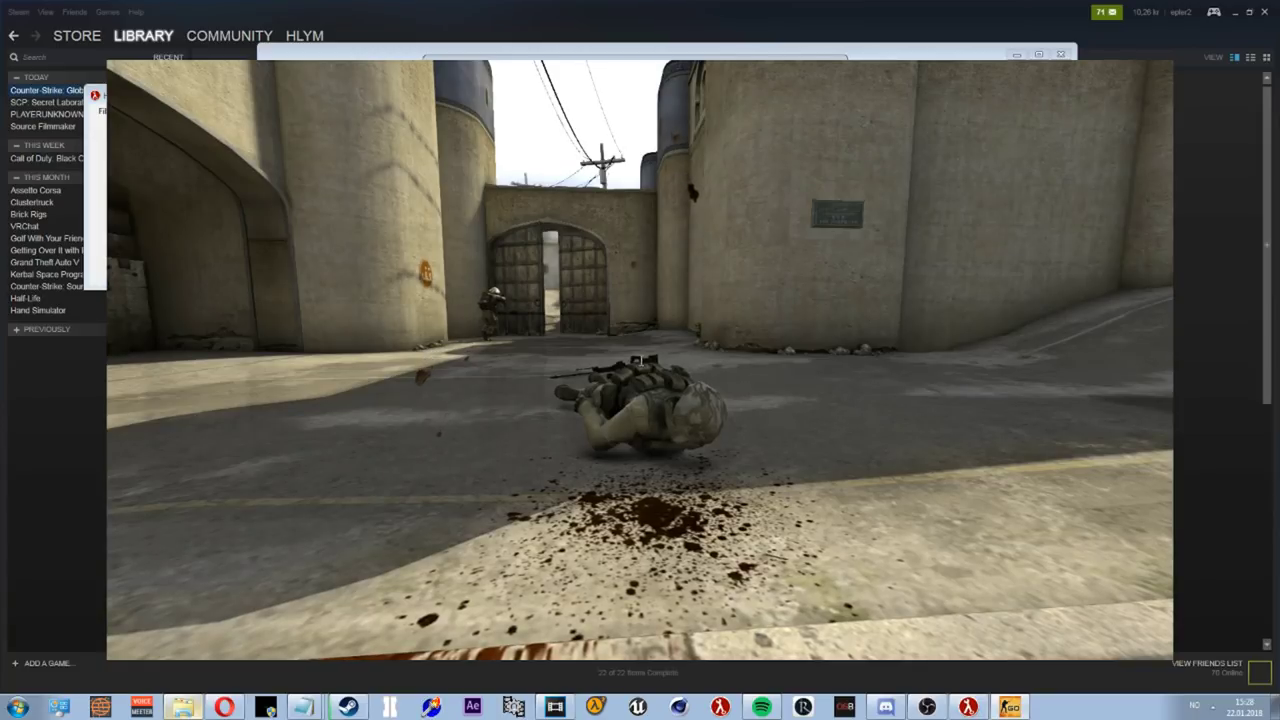
Replay the scene along the camera path by recalling and submitting demo_goto 1900.
key(grave)
key(Up)
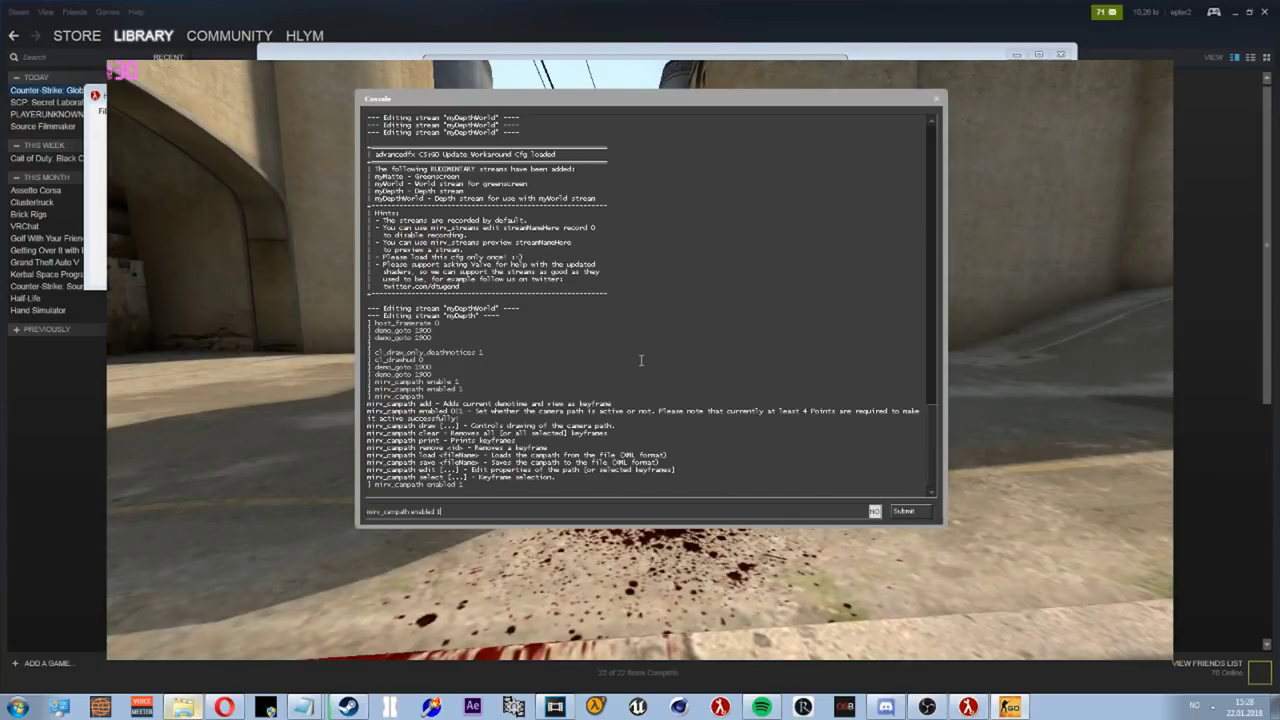
key(Up)
key(Down)
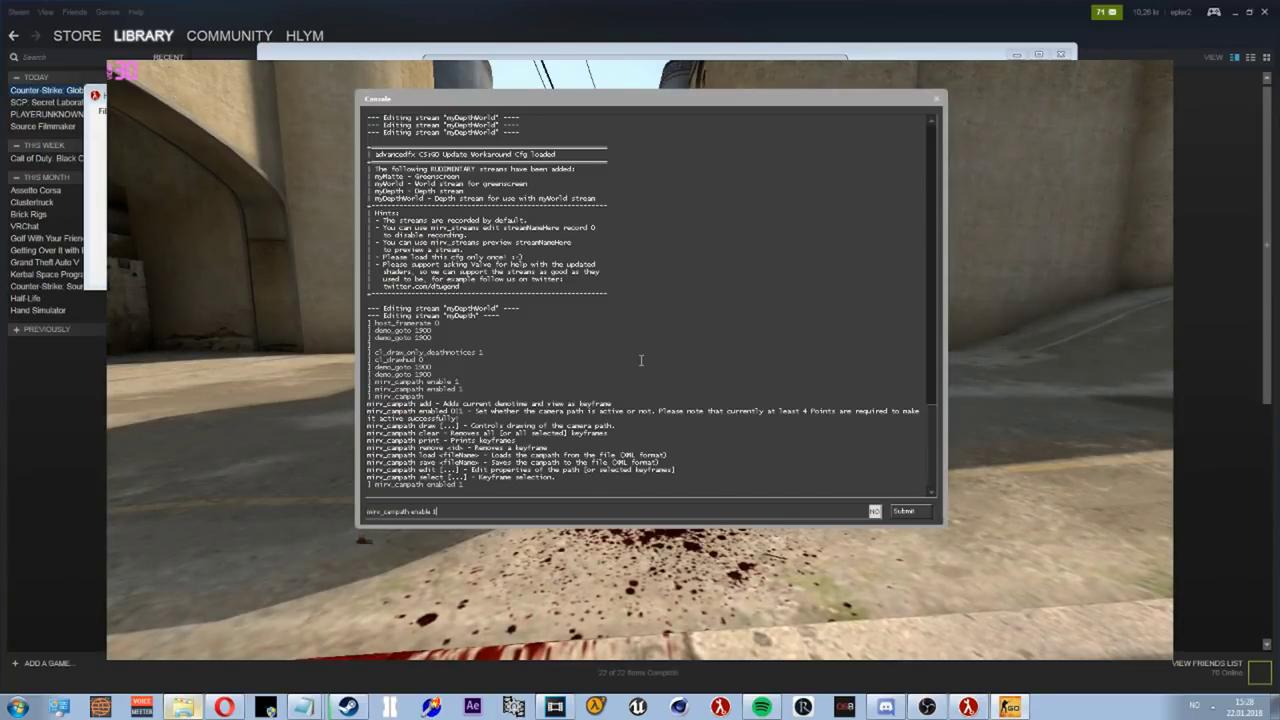
key(Up)
key(Return)
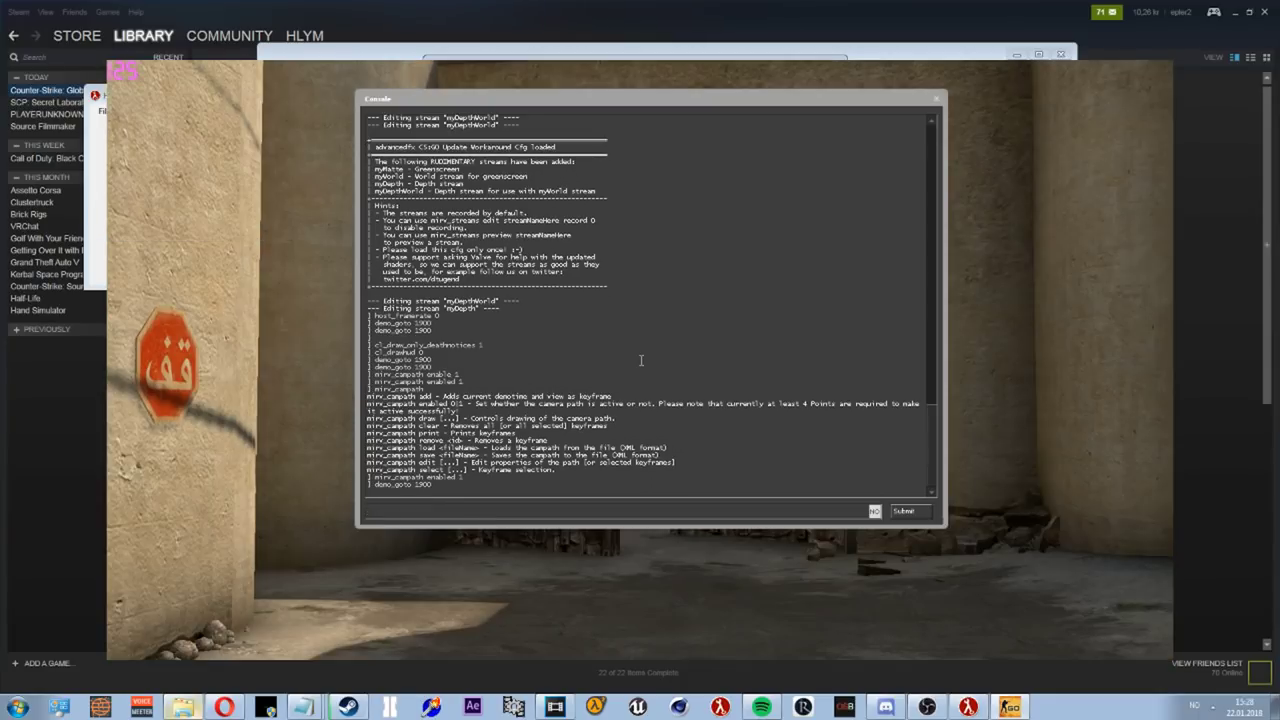
key(grave)
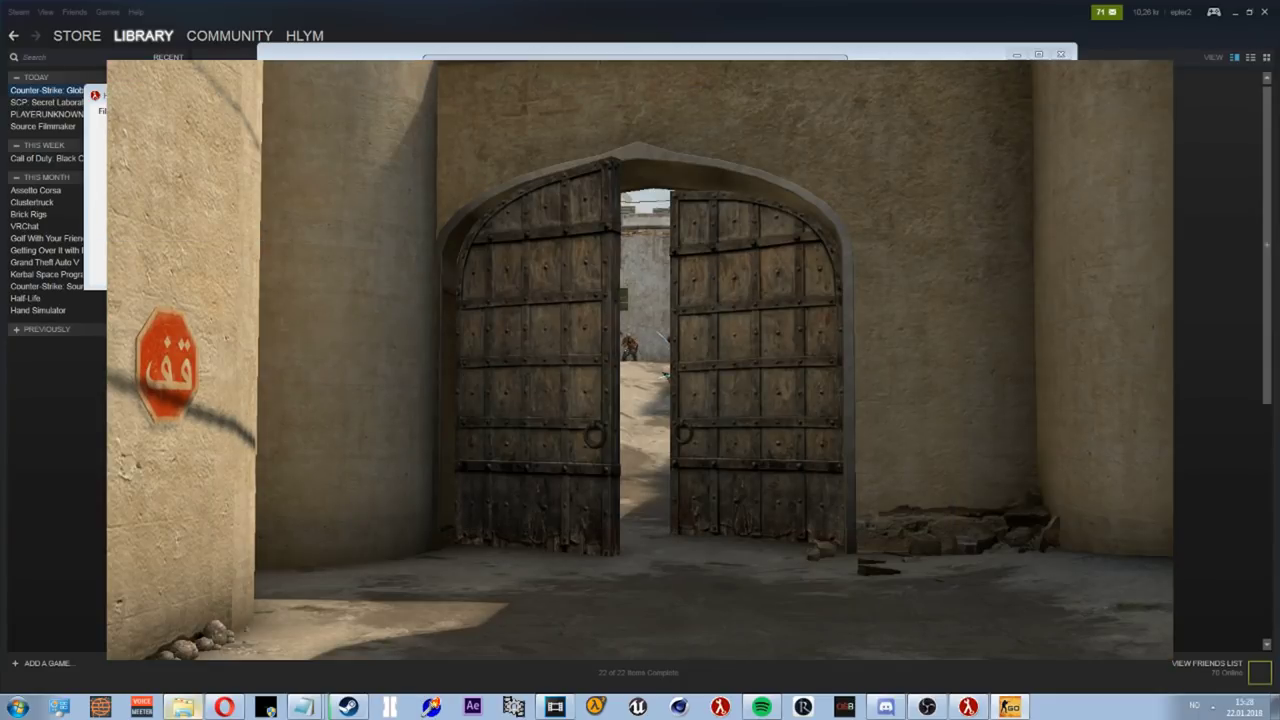
Remove all camera path keyframes by submitting mirv_campath clear and close the console.
key(grave)
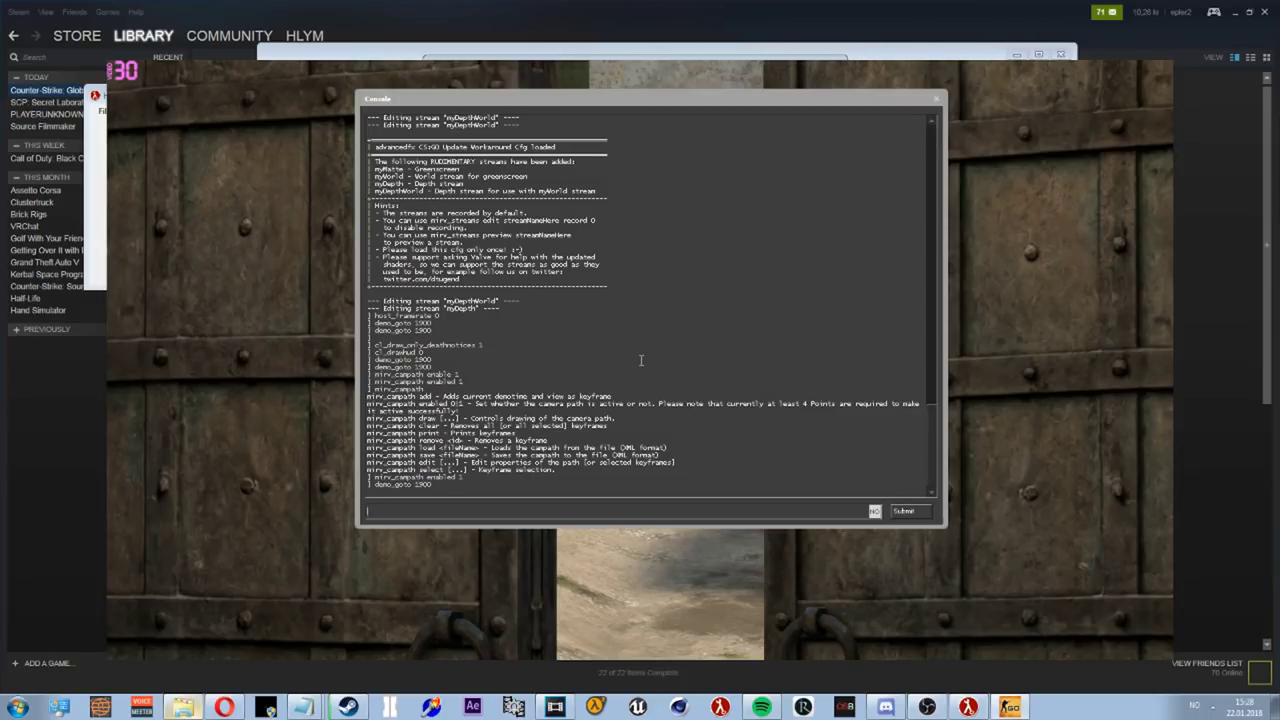
text(mirv_i)
key(BackSpace)
text(campath clear)
key(Return)
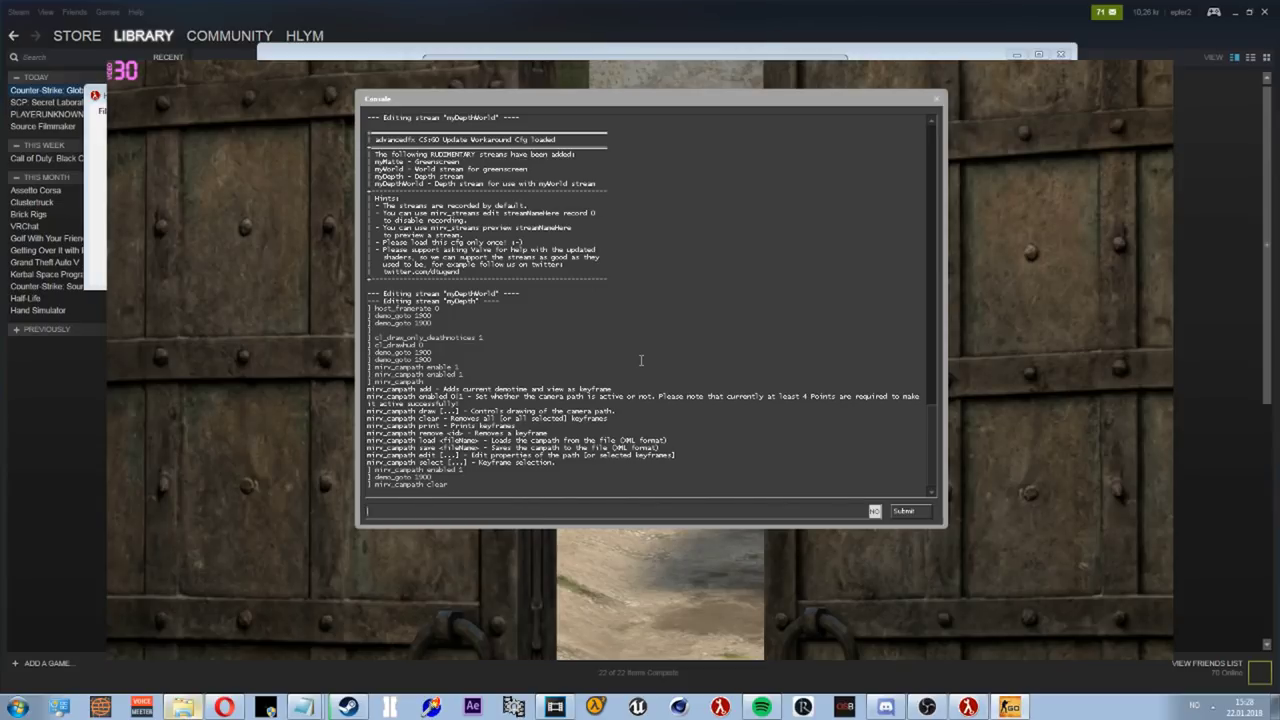
key(grave)
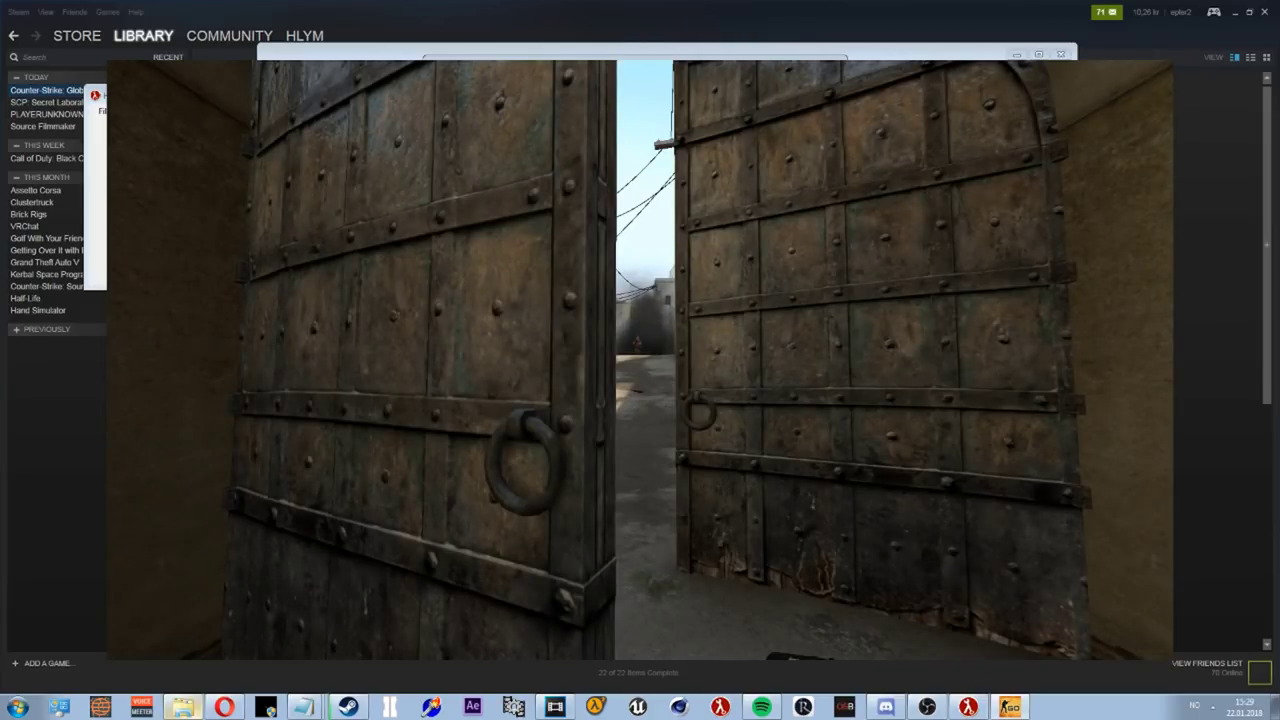
Reopen the console and submit mirv_campath clear once more.
key(grave)
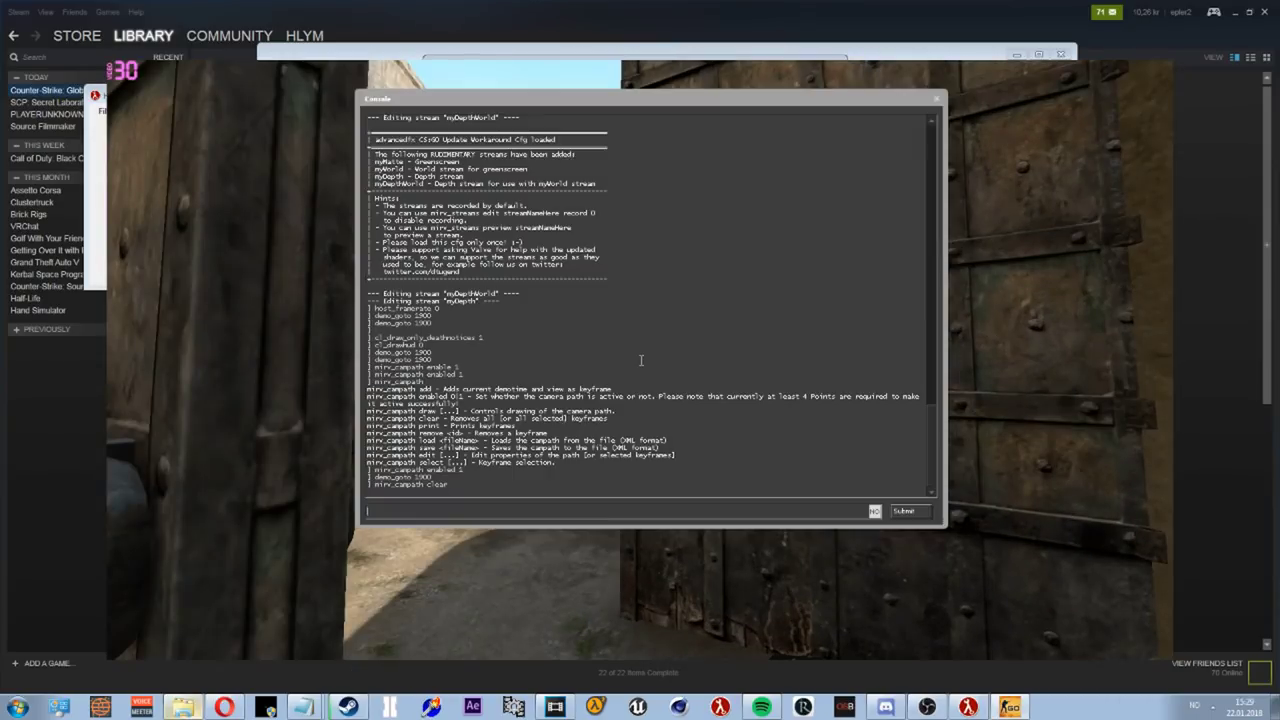
key(Up)
key(Return)
Look through the console's command history for the previously used recording commands and empty the entry.
key(Up)
key(Up)
key(Up)
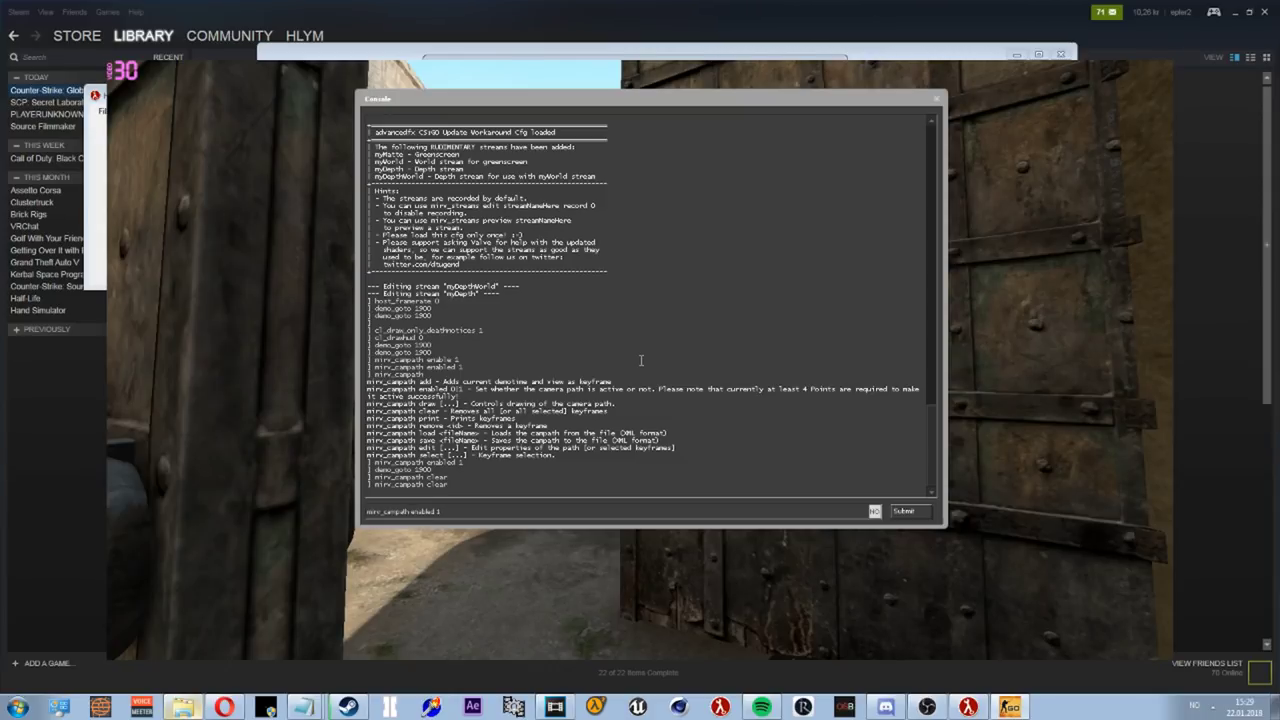
key(Up)
key(Up)
key(Up)
key(Up)
key(Up)
key(Up)
key(Up)
key(Up)
key(Up)
key(Up)
key(Up)
key(Up)
key(Down)
key(Down)
key(Down)
key(Down)
key(Down)
key(Down)
key(Up)
key(Up)
key(Up)
key(Up)
key(Up)
key(Up)
key(Up)
key(Up)
key(Up)
key(ctrl+a)
key(BackSpace)
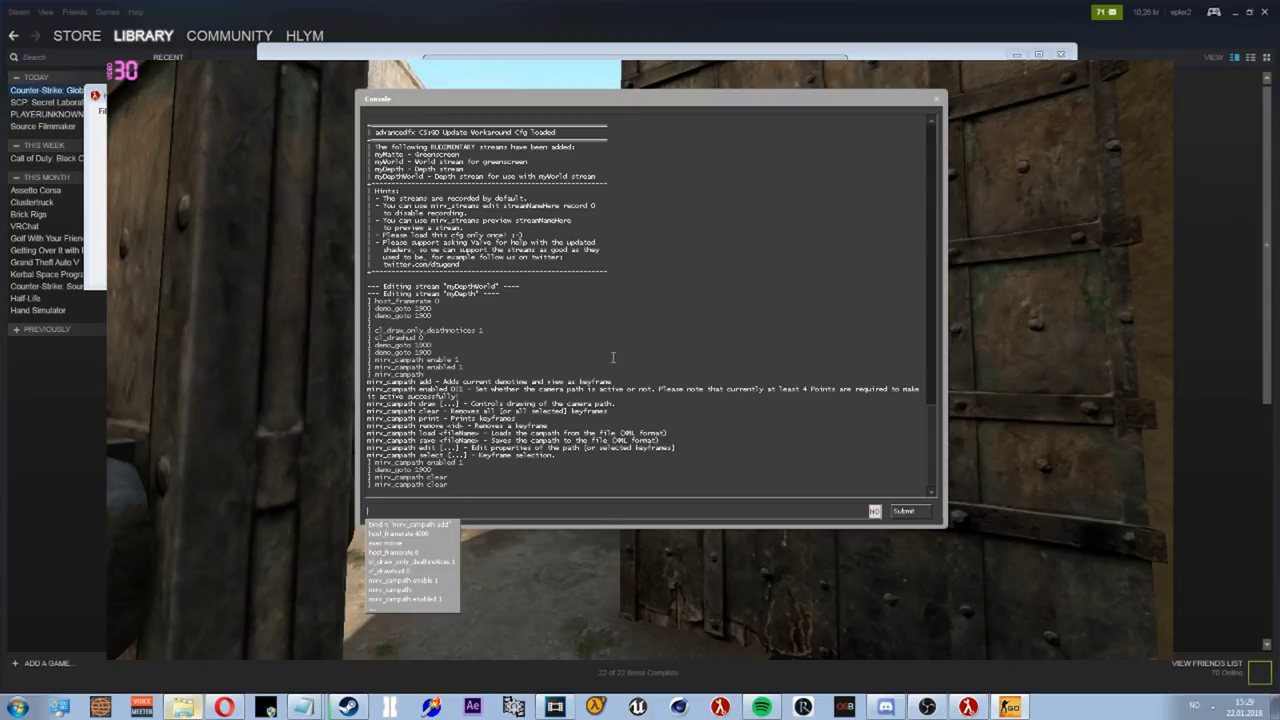
text(bind n "mirv_campath add";bind m "mirv_input camera";bind , "demo_togglepause")
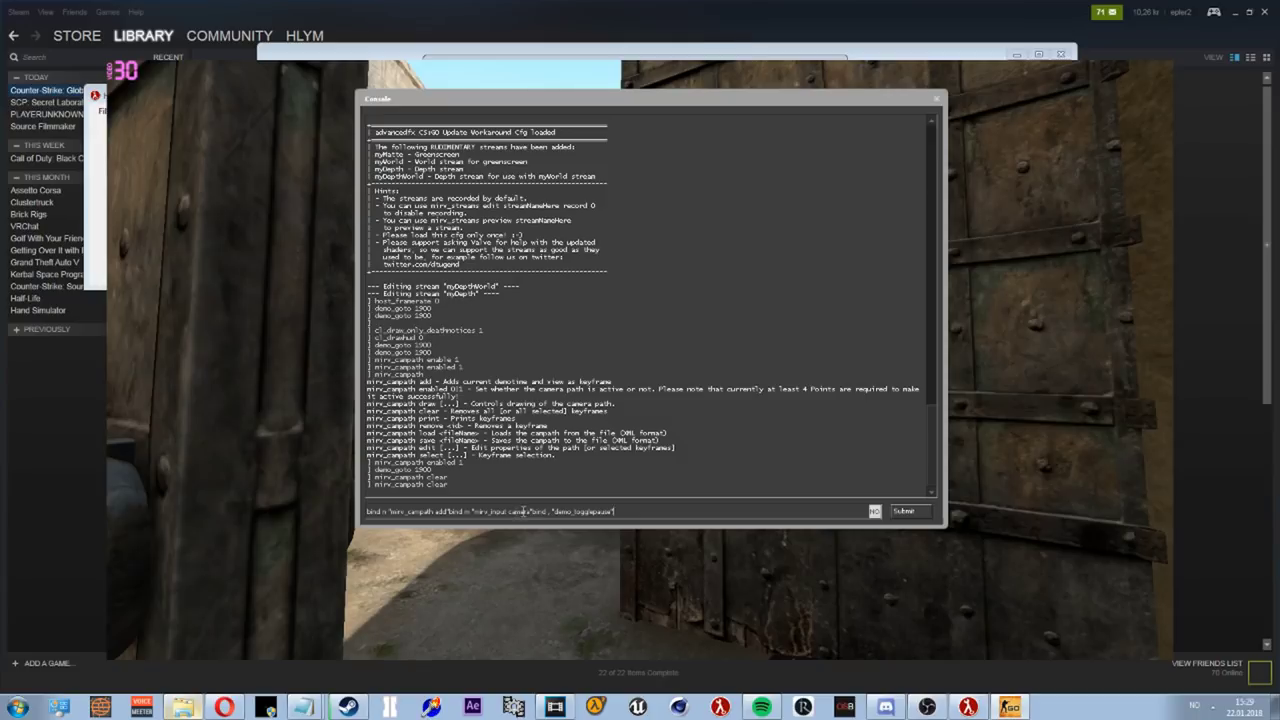
drag(533, 511, 470, 511)
click(579, 511)
text(a)
key(ctrl+a)
key(BackSpace)
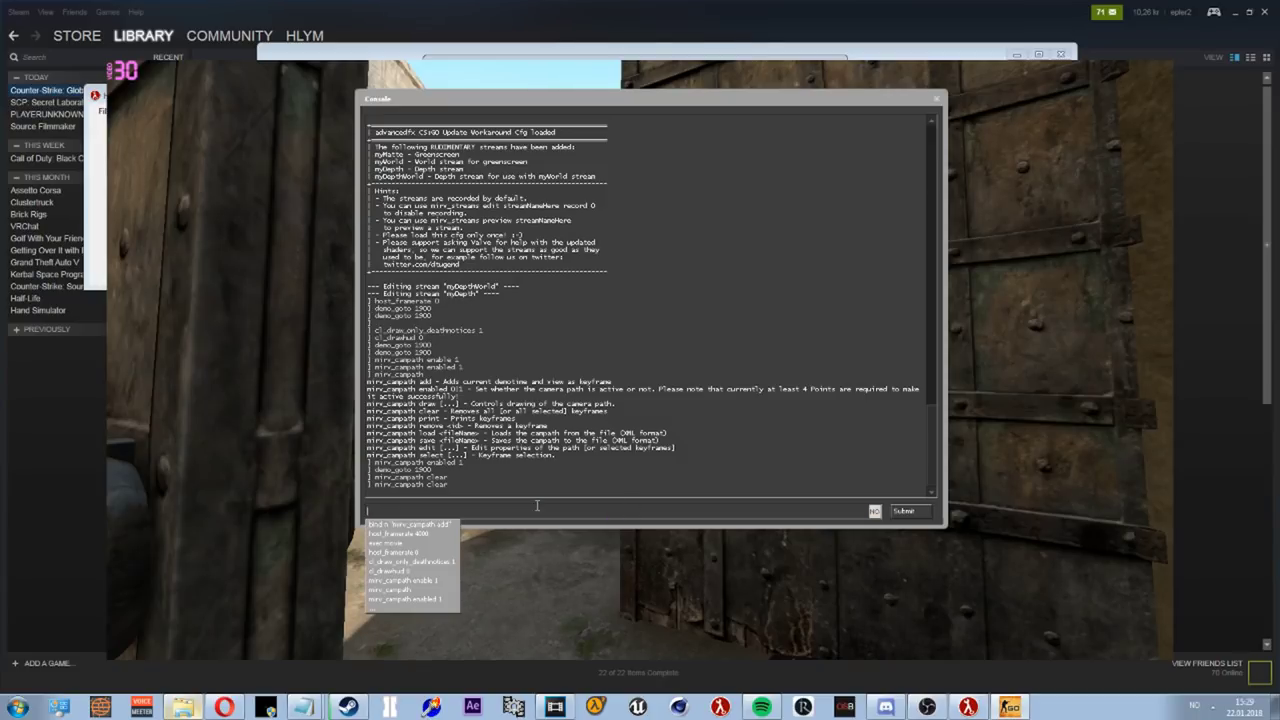
key(grave)
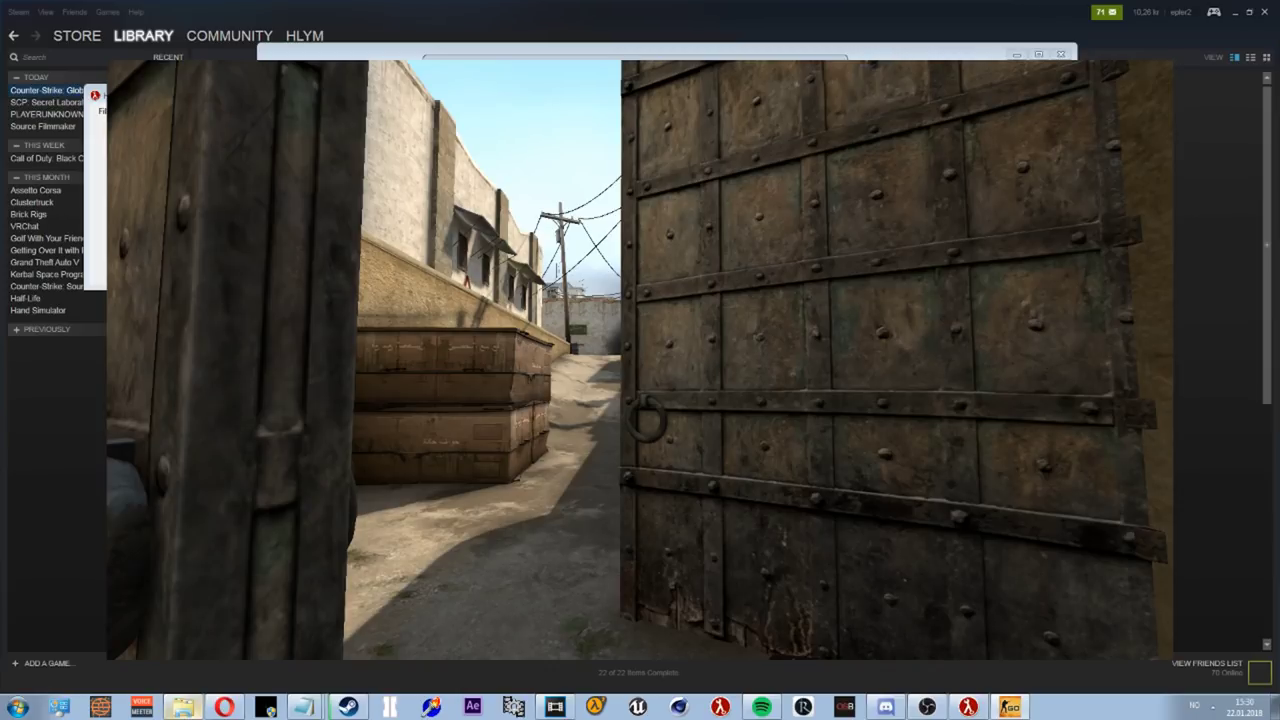
Return to the game, move the camera forward through the double doors, and view the effect list of ReShade's pov.ini preset.
key(alt+Tab)
click(251, 154)
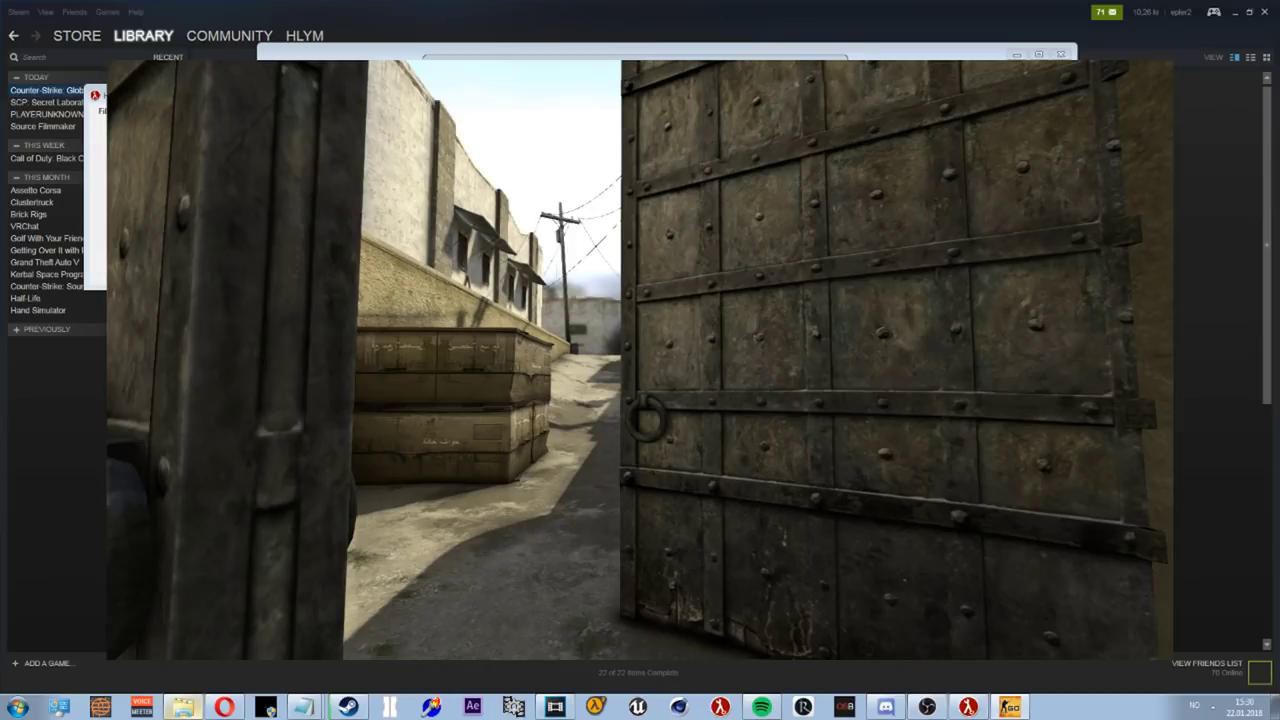
key(w)
key(w)
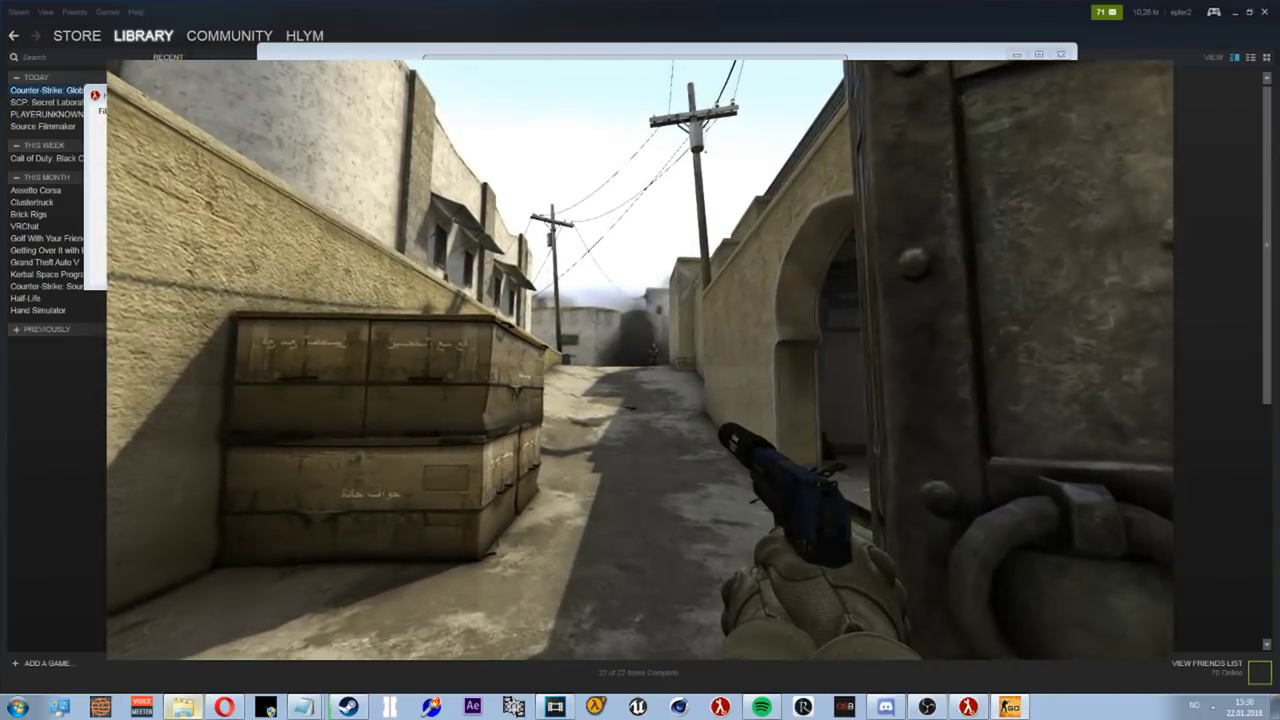
key(Home)
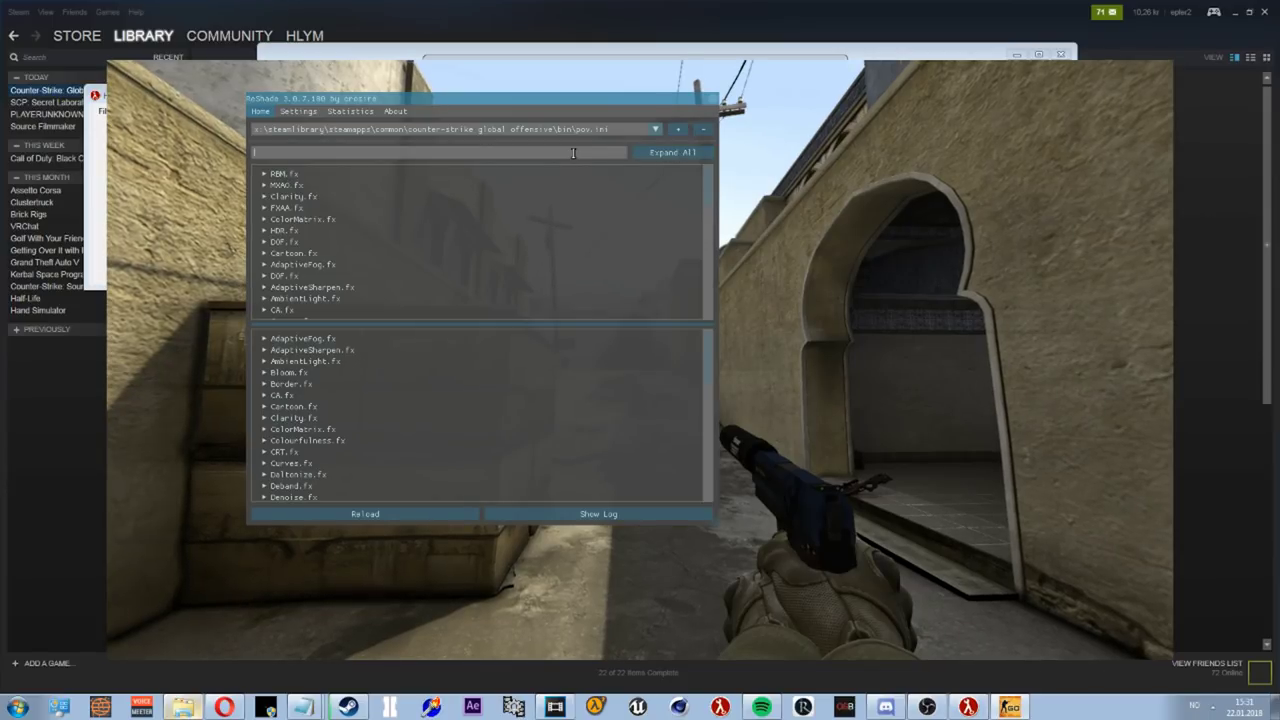
click(712, 99)
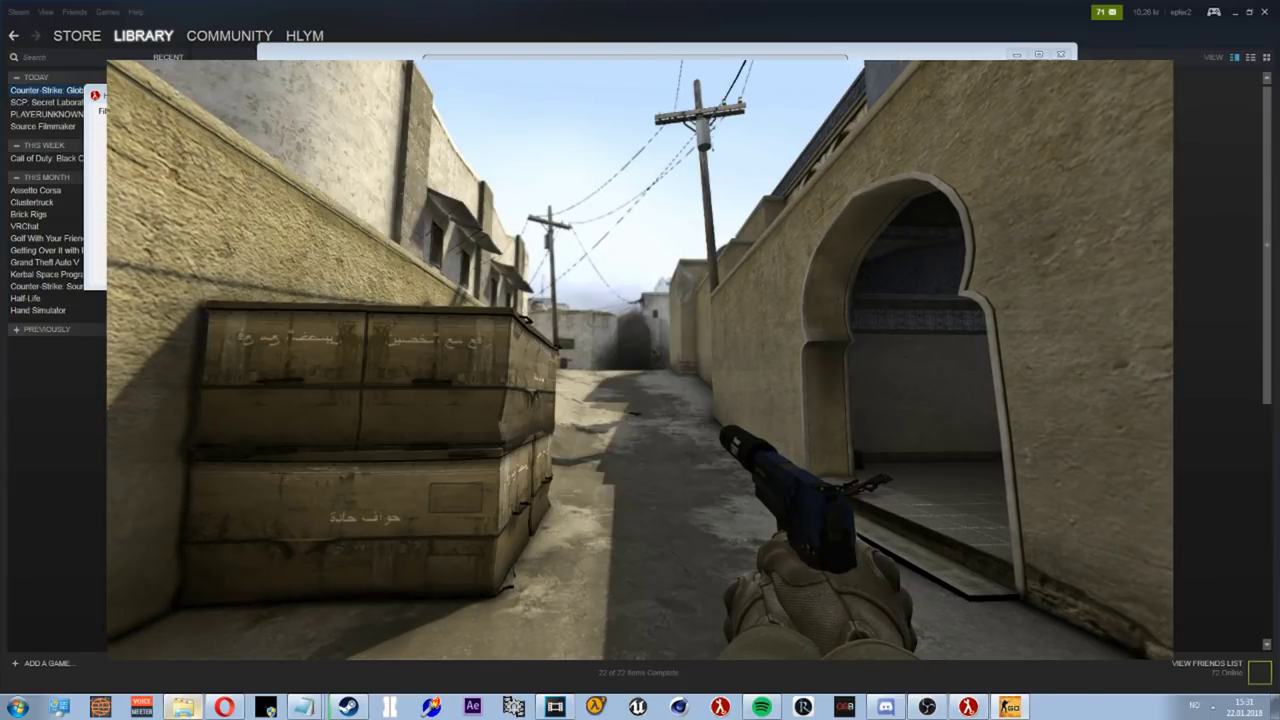
Quit Counter-Strike: Global Offensive and close movie.cfg after looking over its recording binds.
key(super)
click(1005, 709)
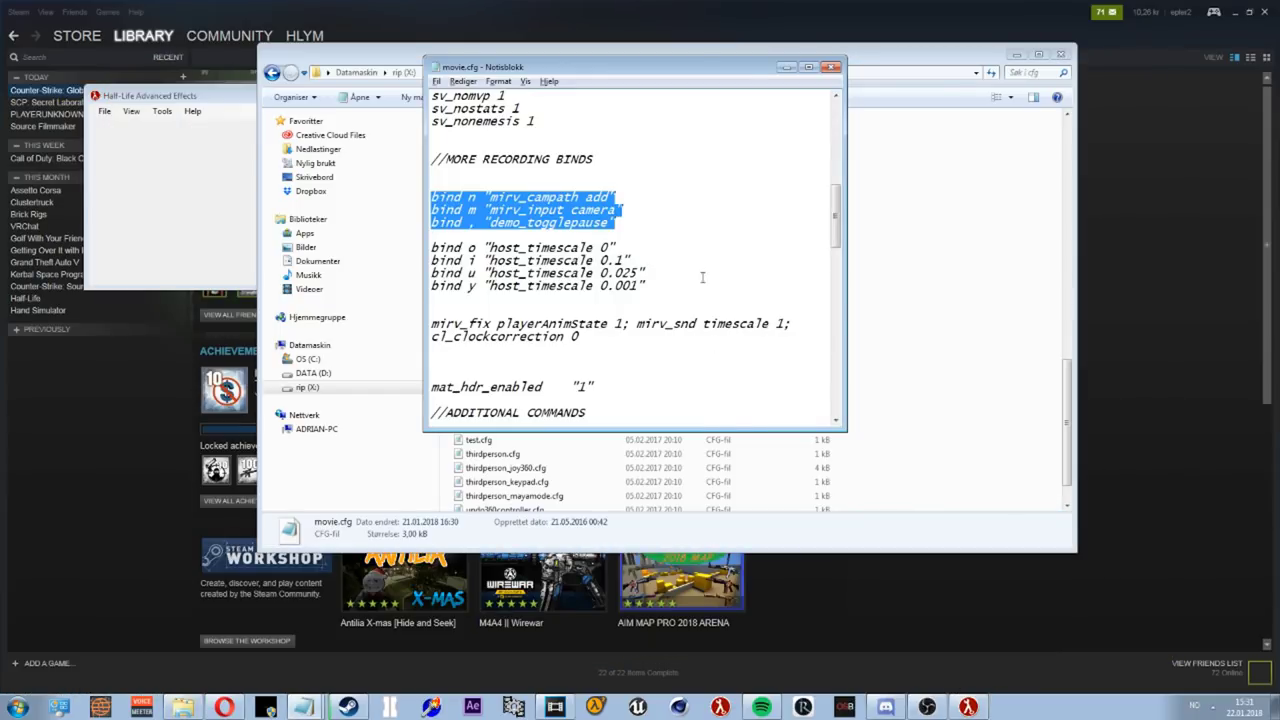
click(665, 247)
scroll(644, 224, up, 2)
scroll(644, 224, up, 1)
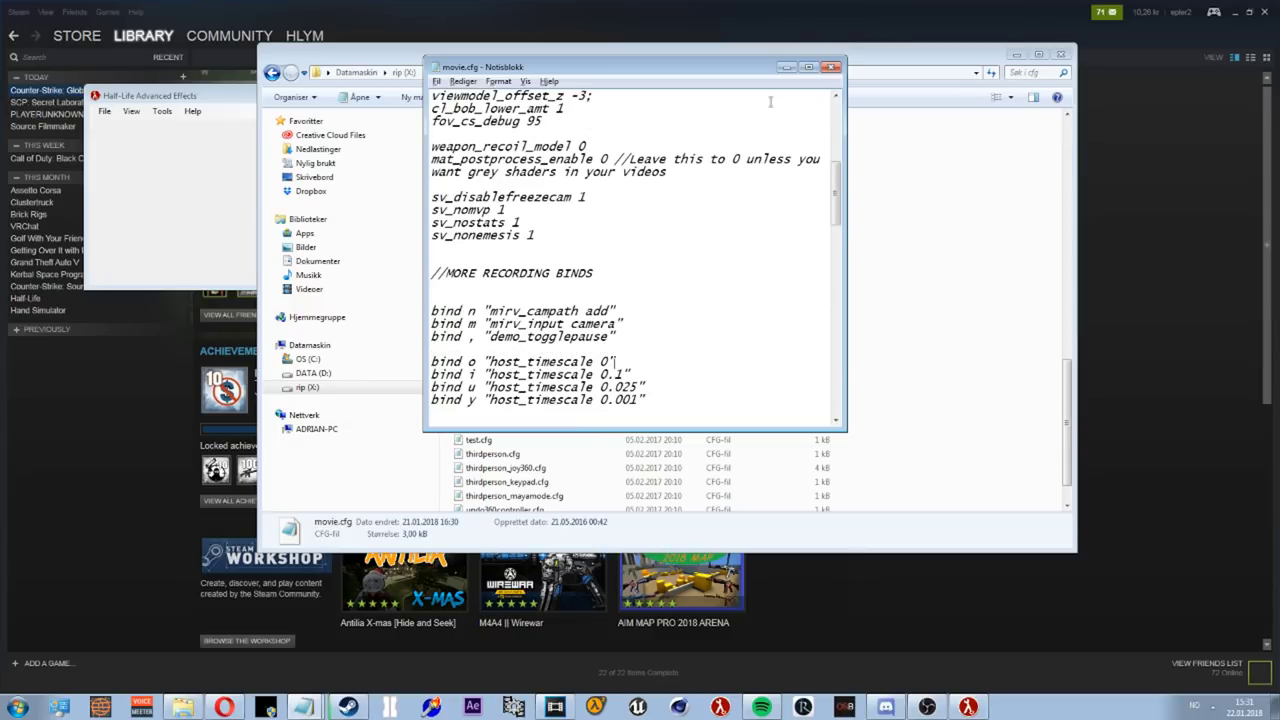
click(831, 67)
scroll(665, 263, up, 2)
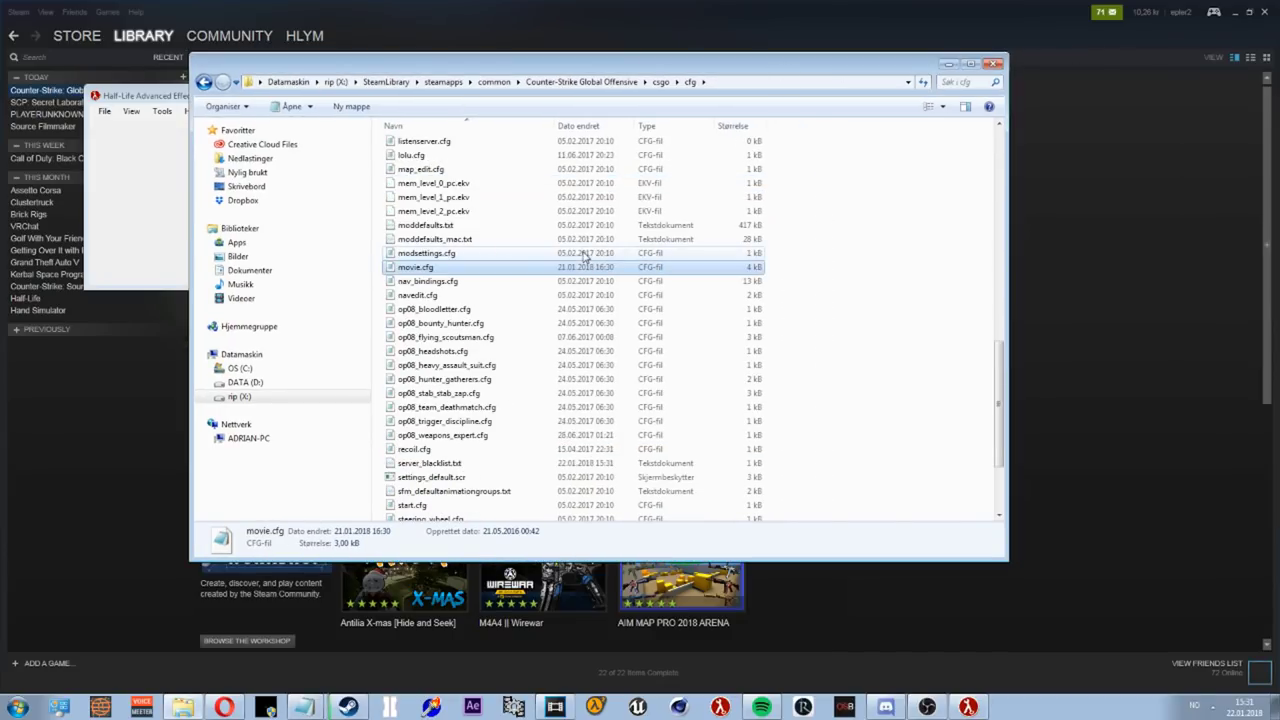
click(416, 268)
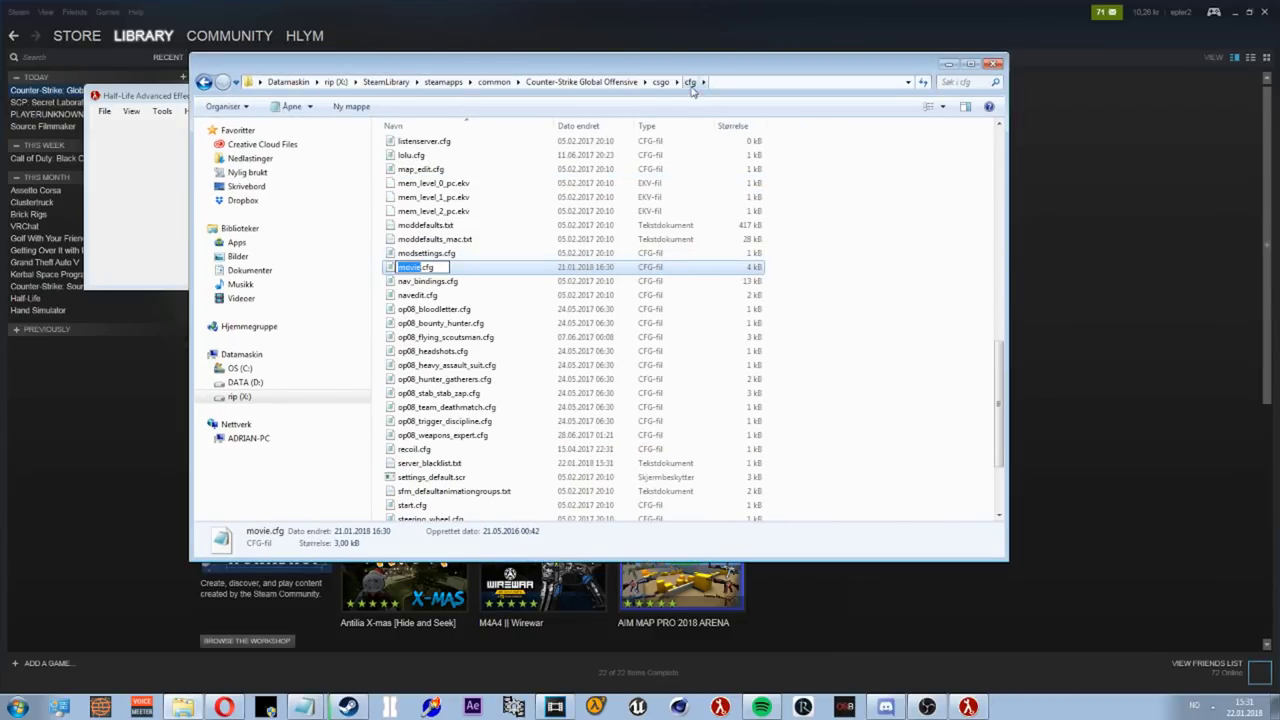
key(Escape)
View the CS:GO launch settings in Half-Life Advanced Effects and dismiss them without launching.
drag(163, 99, 677, 143)
click(615, 155)
click(635, 170)
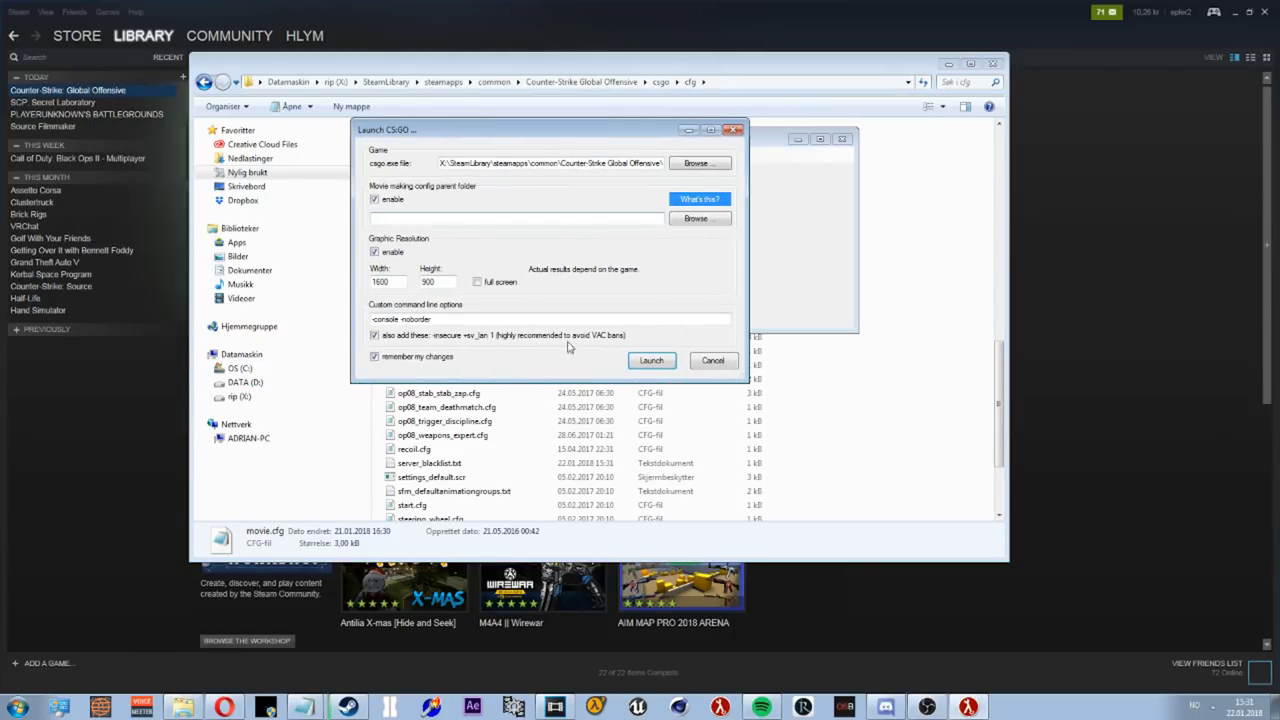
click(713, 363)
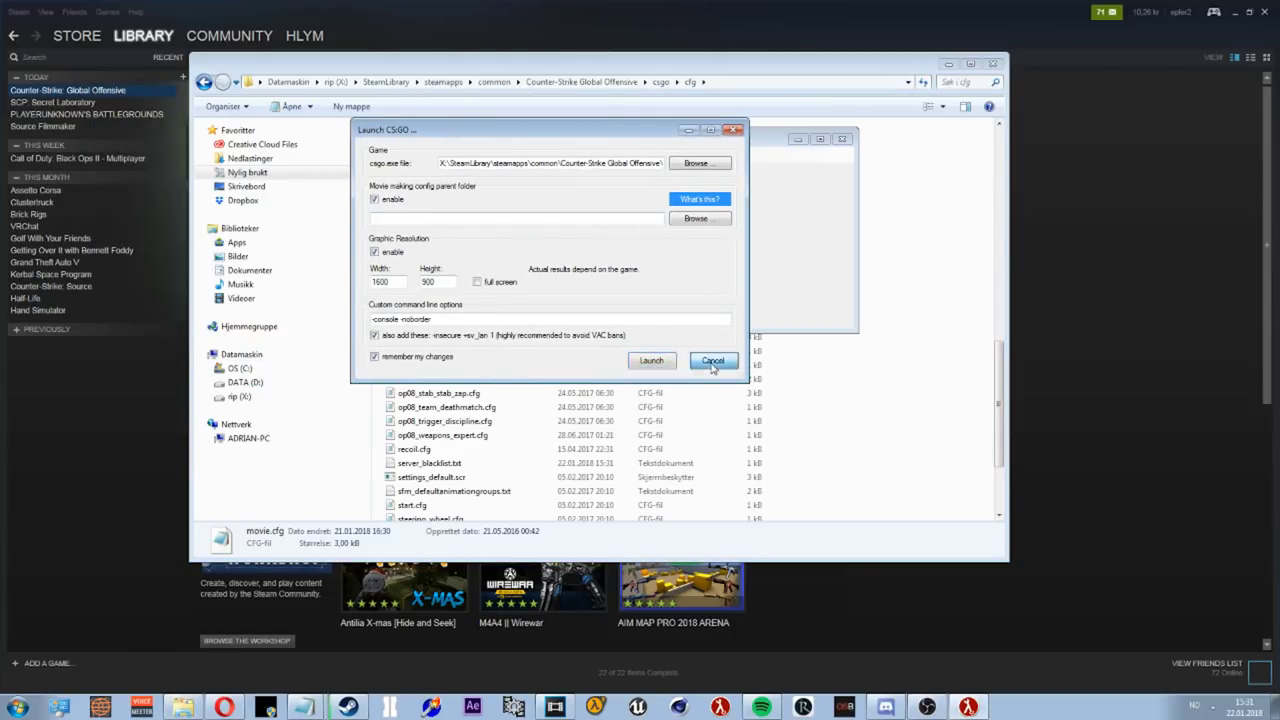
Close Half-Life Advanced Effects and the cfg folder window to return to the Steam library.
click(842, 140)
click(936, 234)
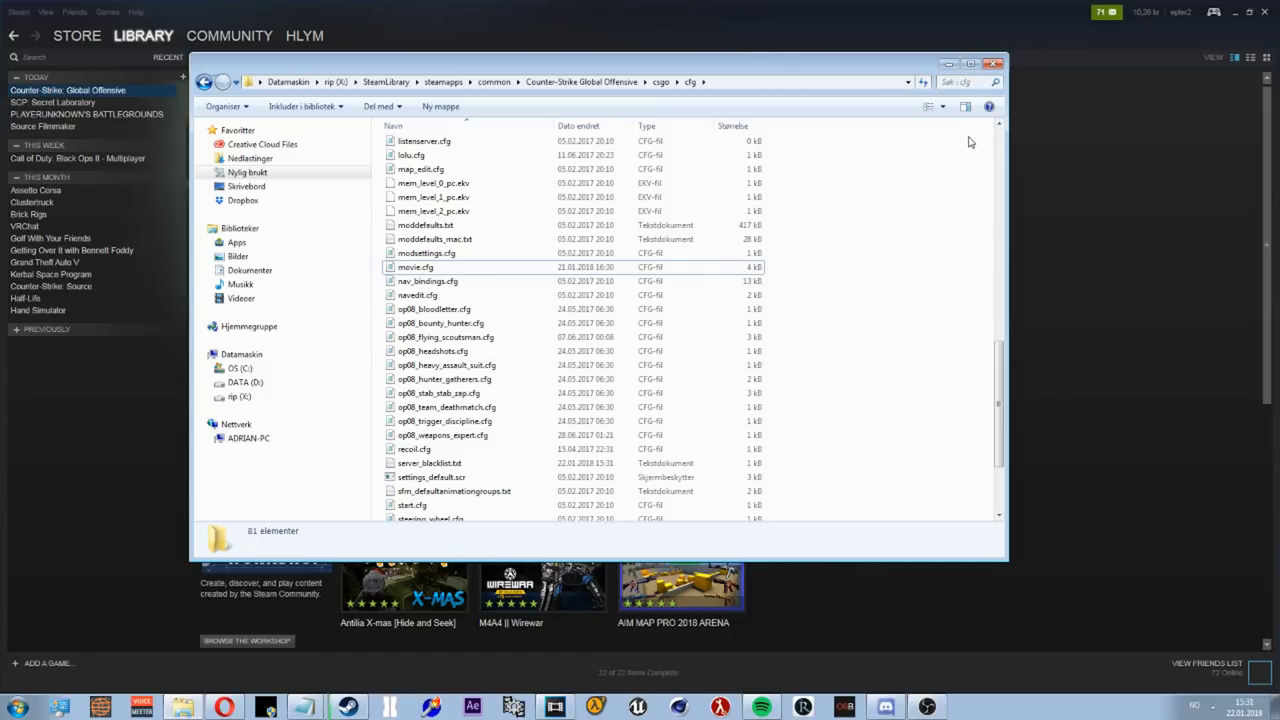
click(993, 65)
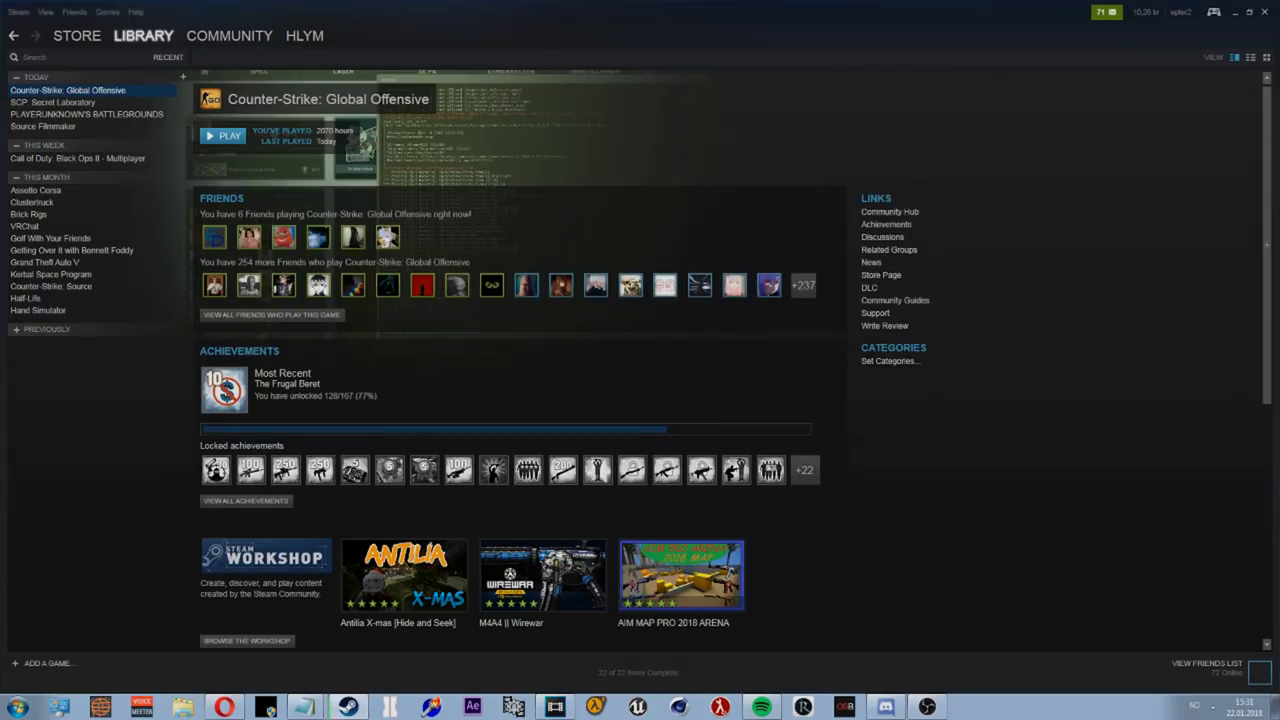